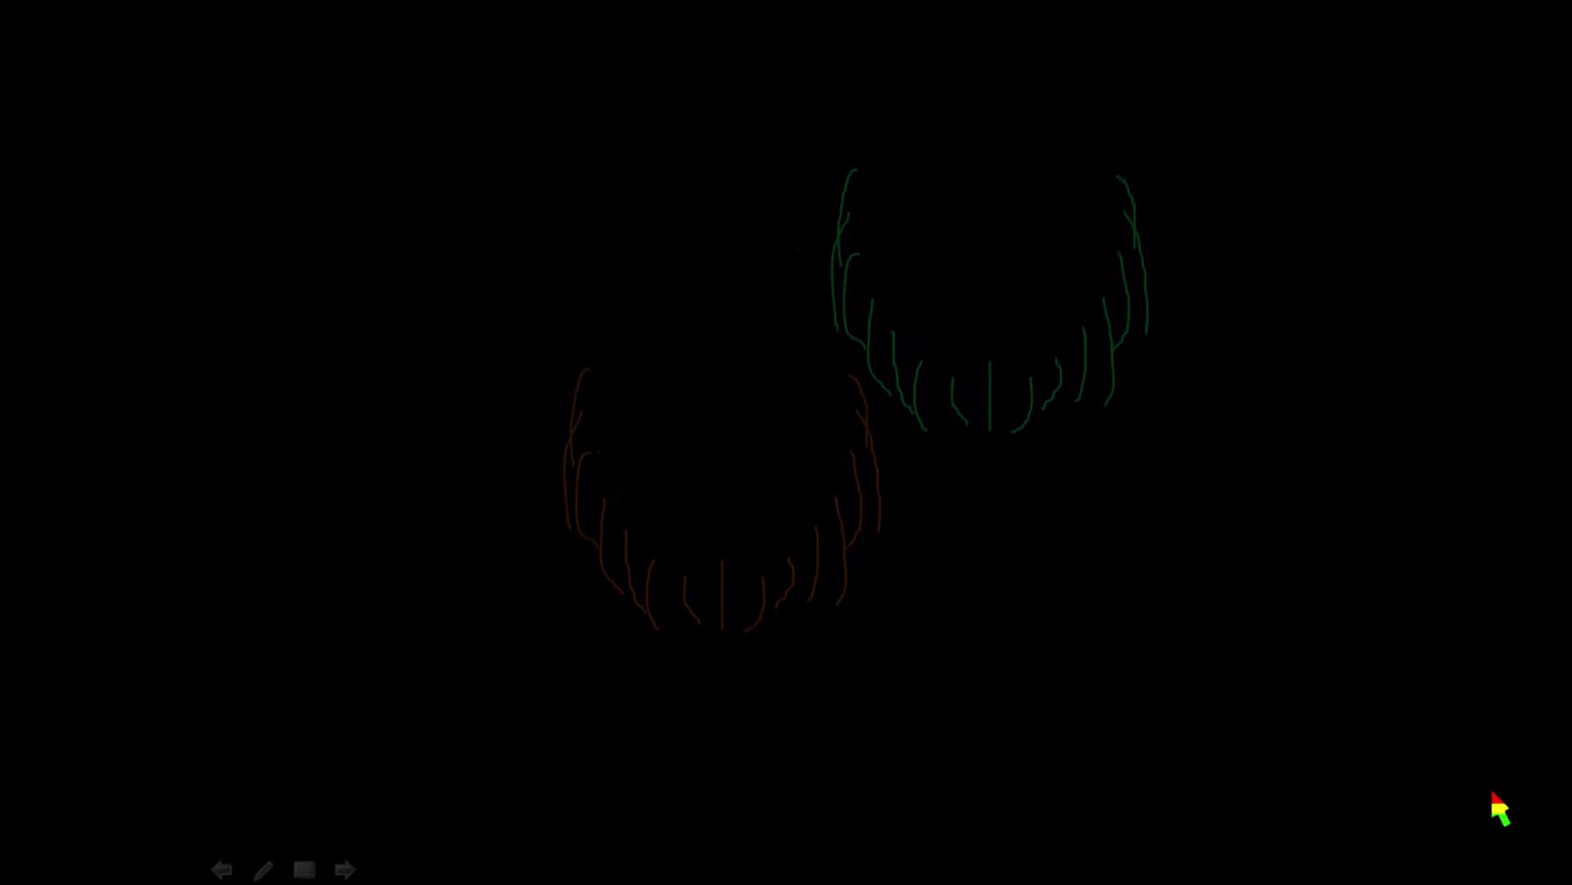
- Advance past the finished fireworks slide show to reach the blank slide
key("Right")
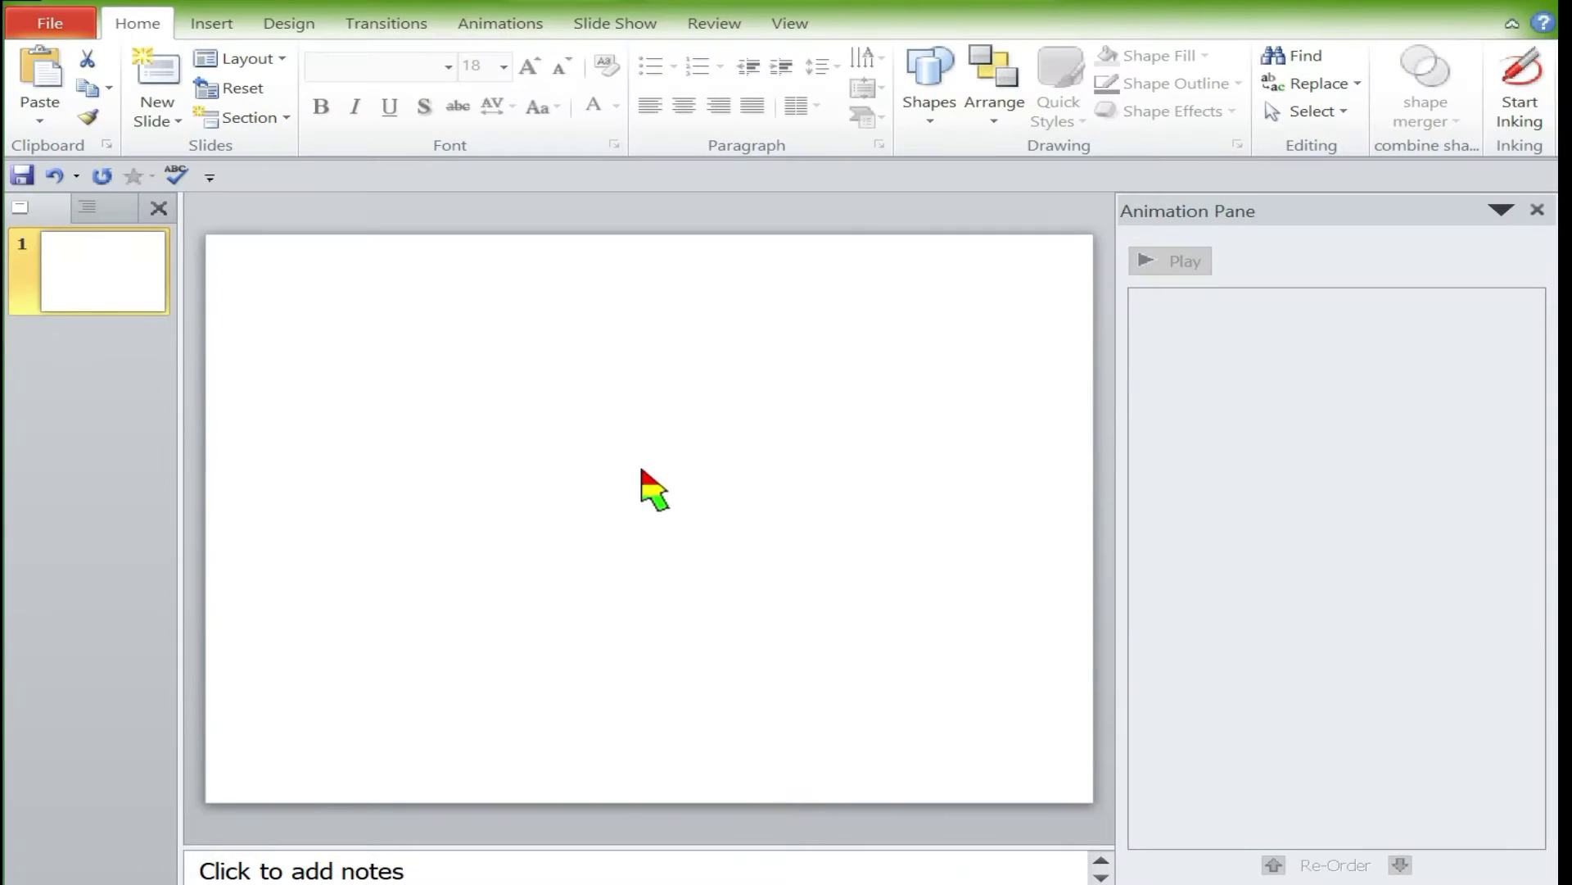
- Give the slide a solid black background fill through Format Background
right_click(582, 485)
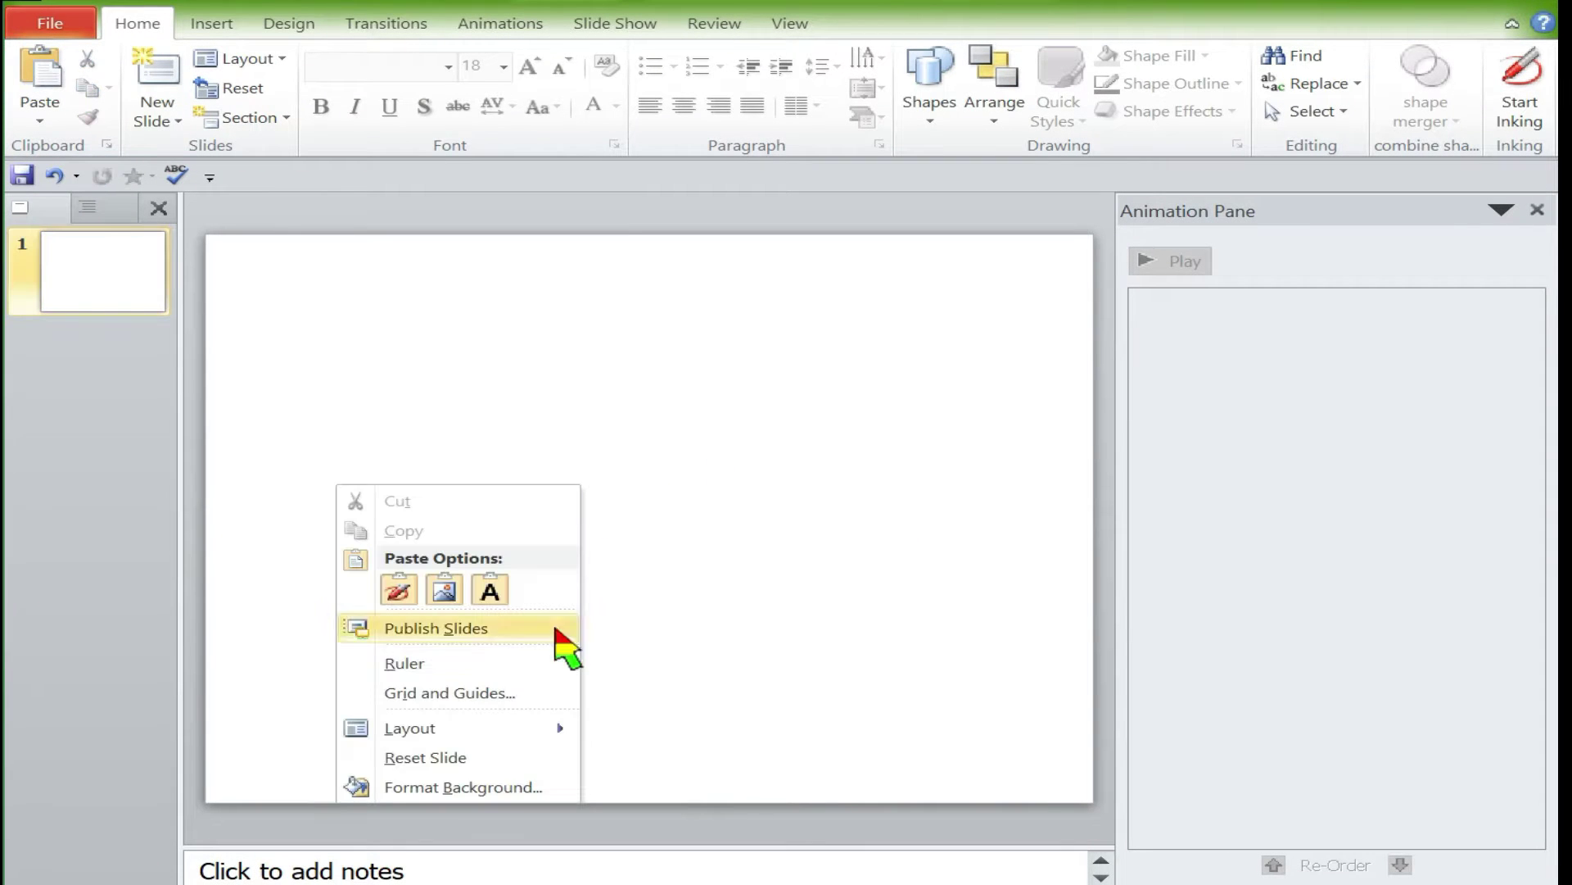
left_click(479, 789)
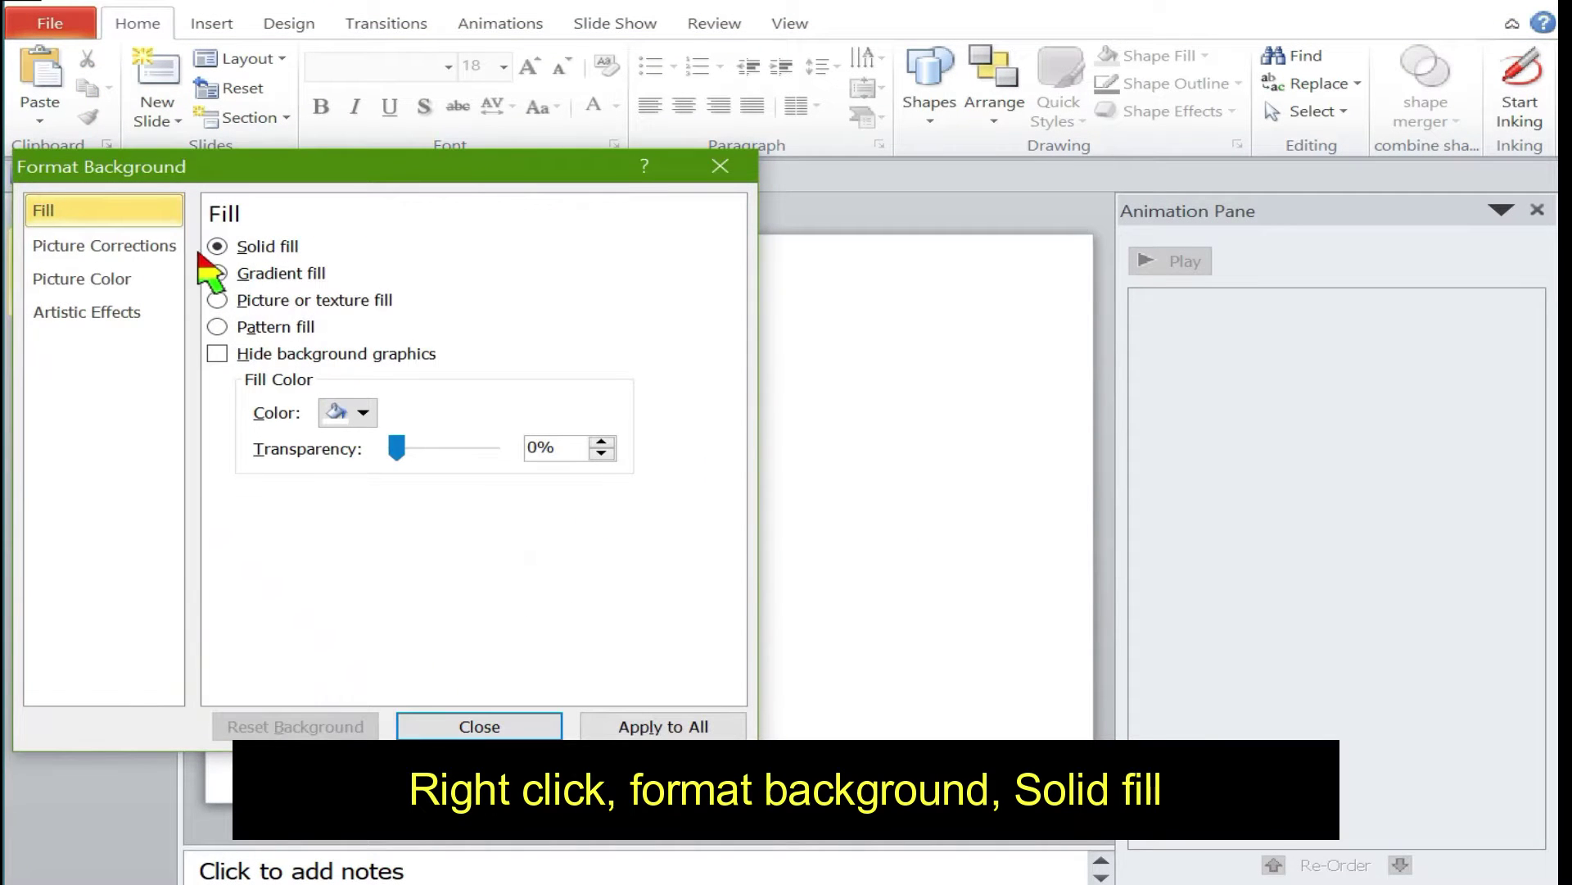
left_click(363, 412)
left_click(166, 485)
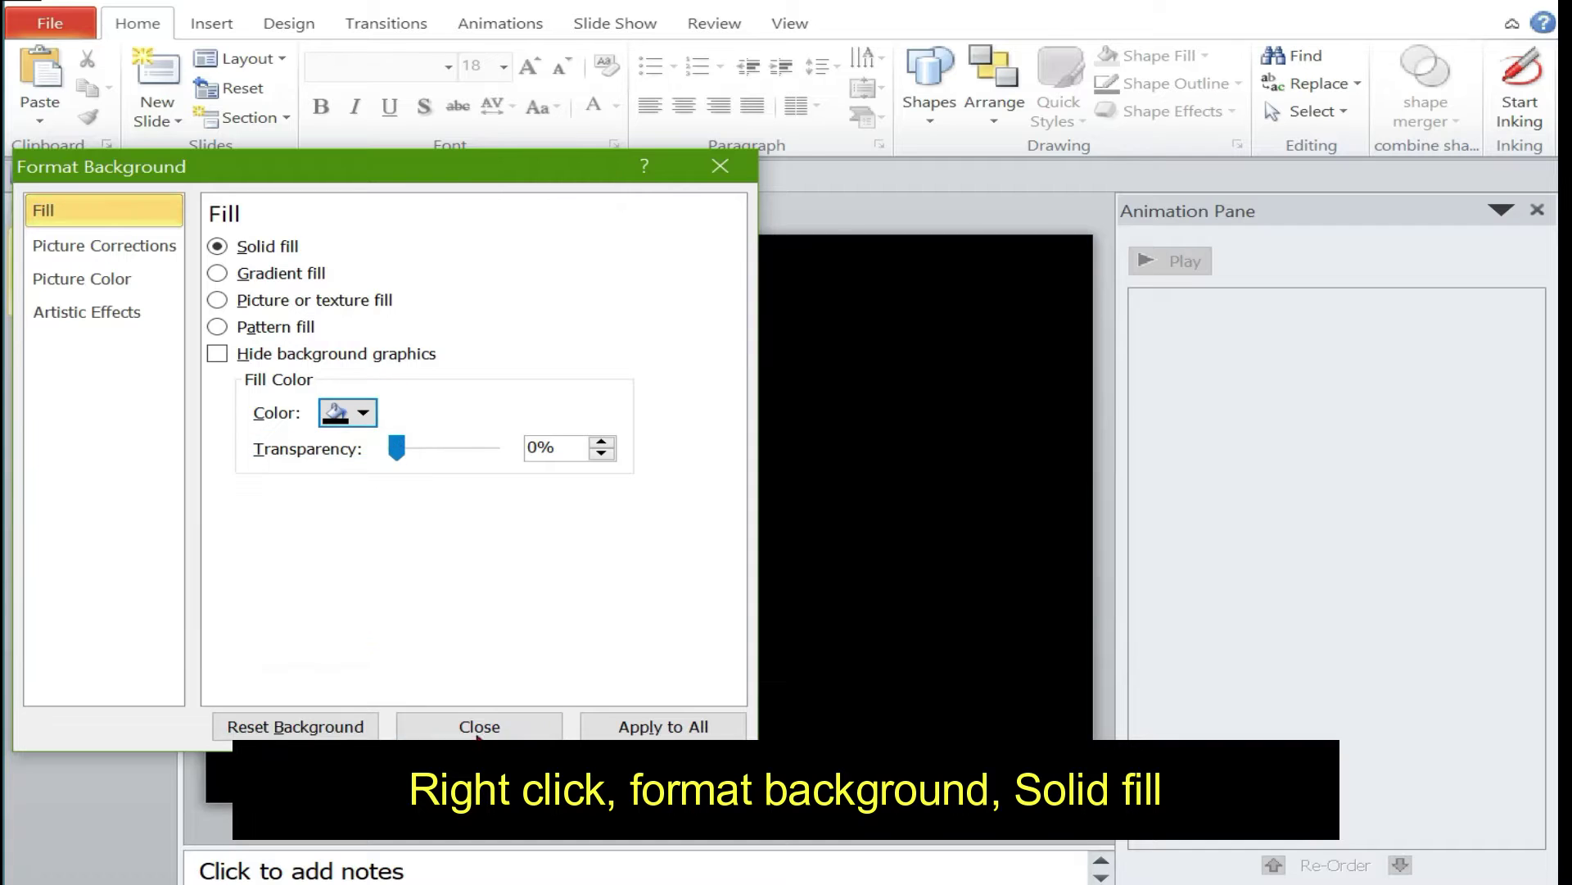
left_click(500, 728)
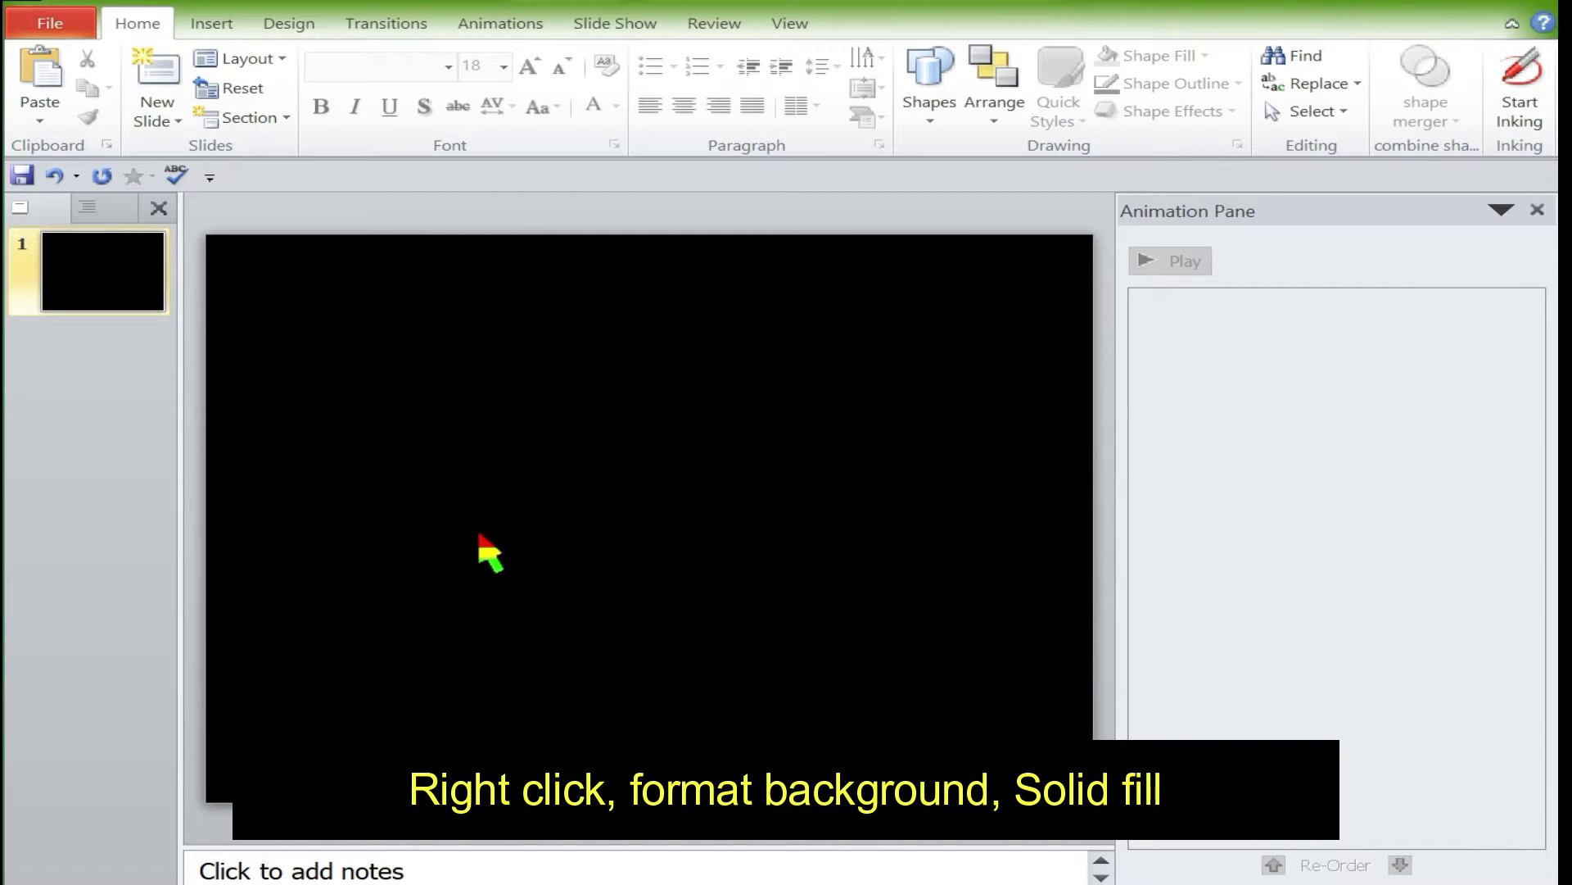
- Draw a 24-point star at the upper left and reshape its spikes into thin starburst rays
left_click(930, 107)
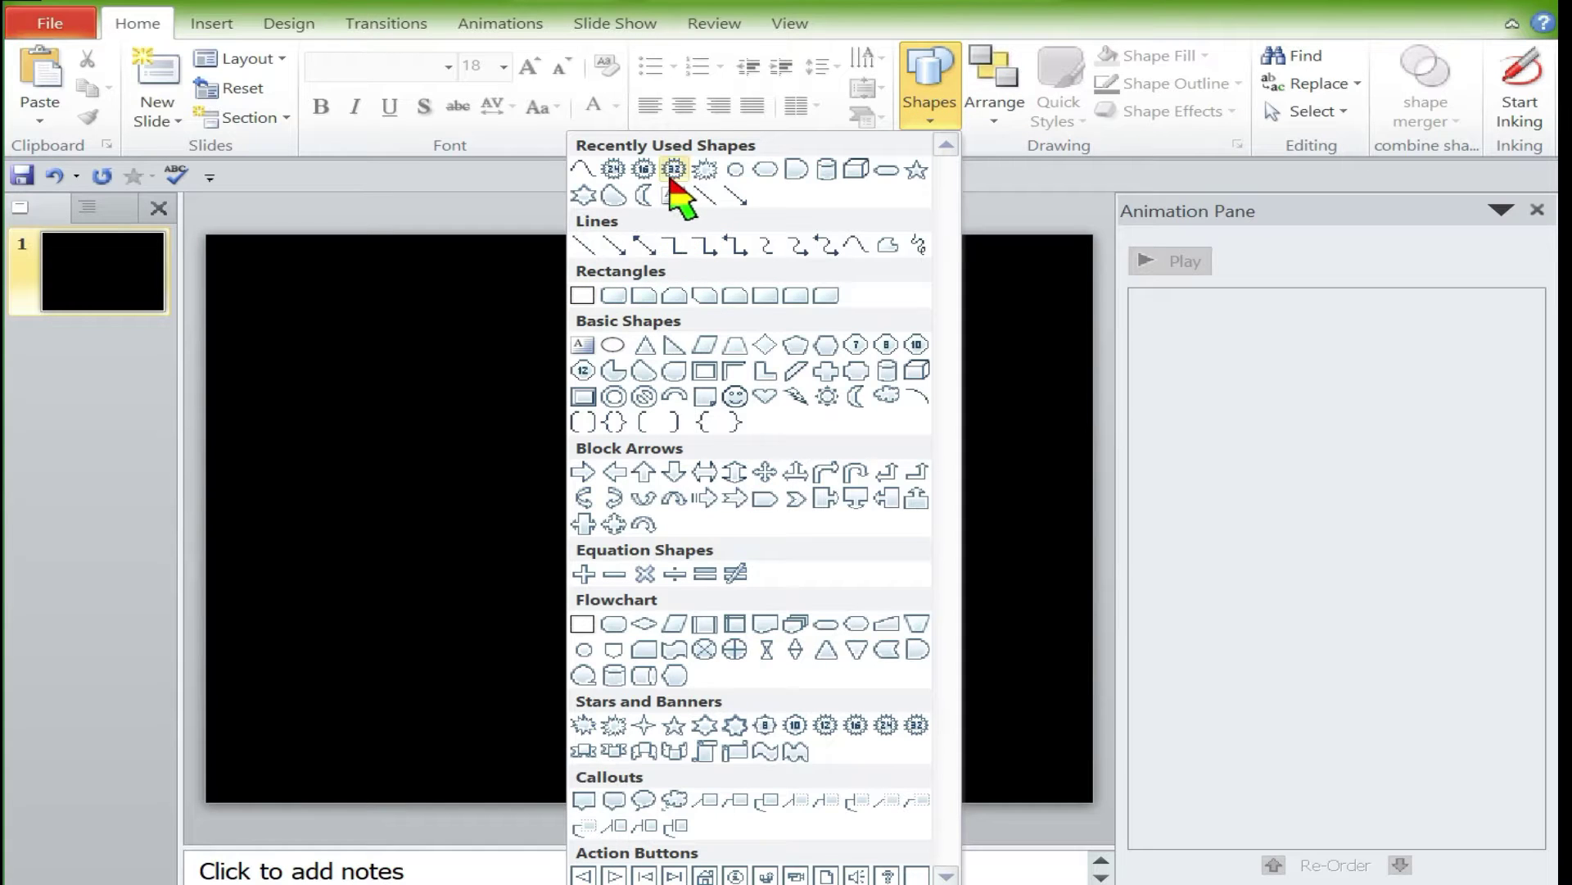
left_click(613, 169)
left_click_drag(349, 333, 573, 518)
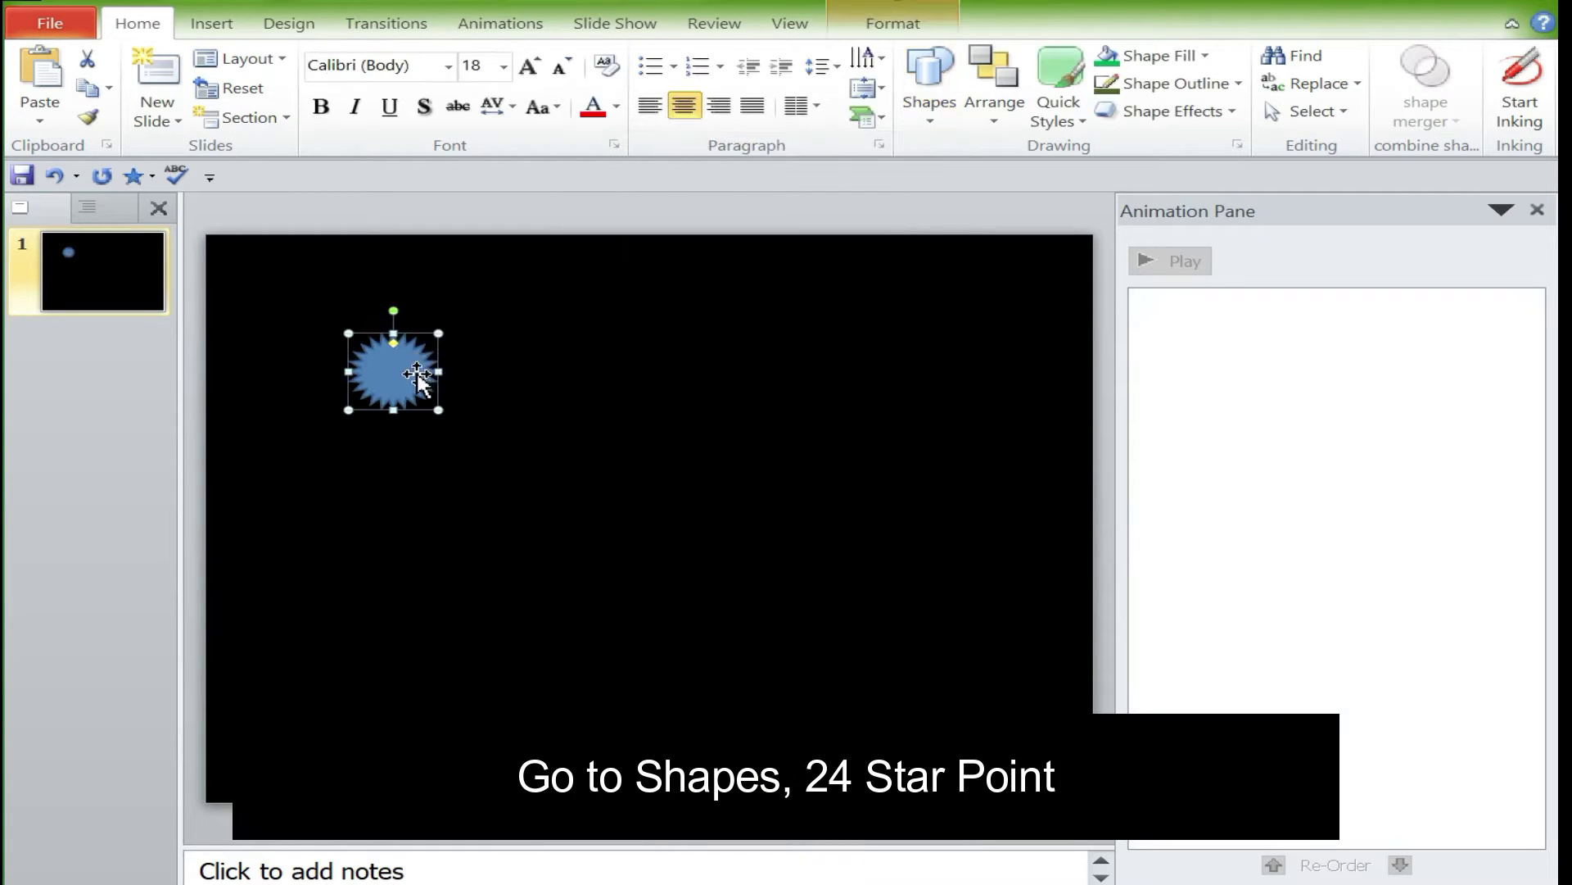
left_click_drag(491, 451, 407, 403)
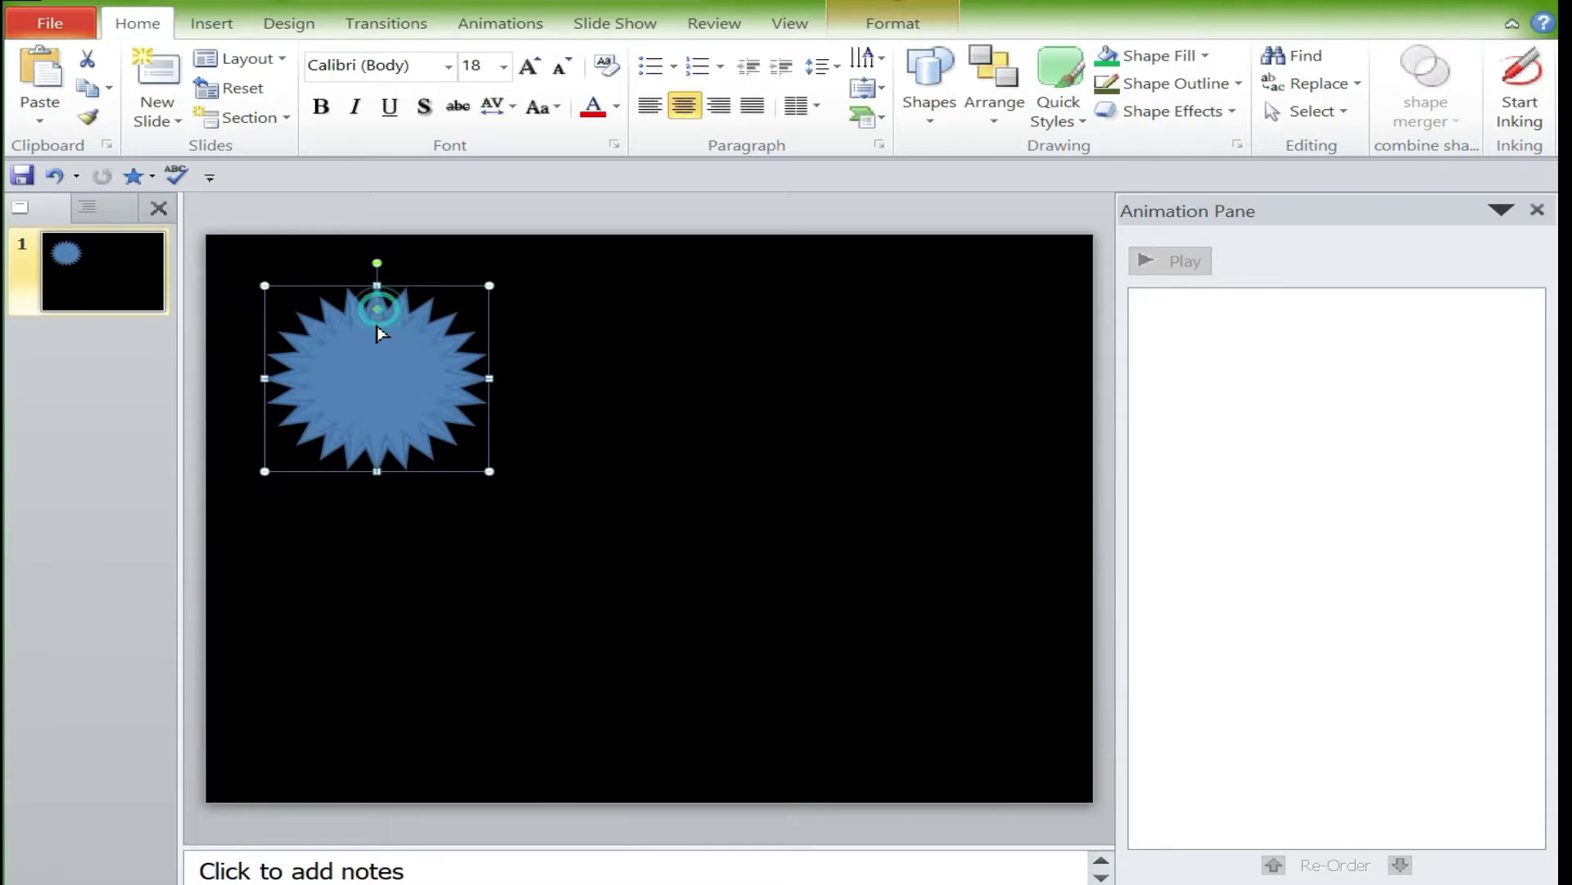
left_click_drag(378, 310, 404, 397)
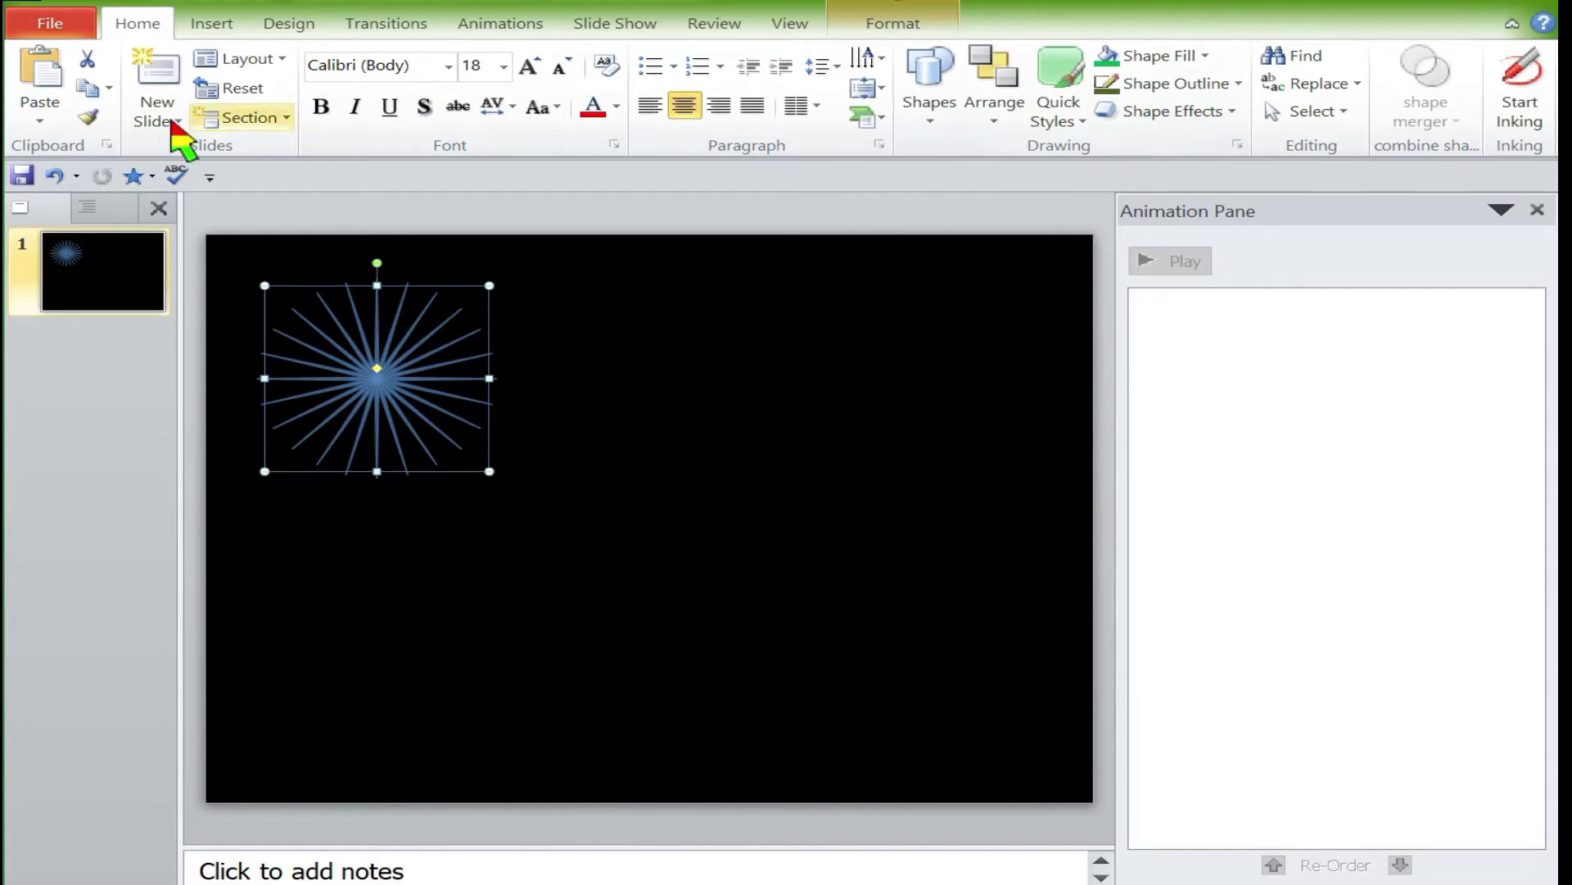
left_click(934, 123)
left_click(610, 245)
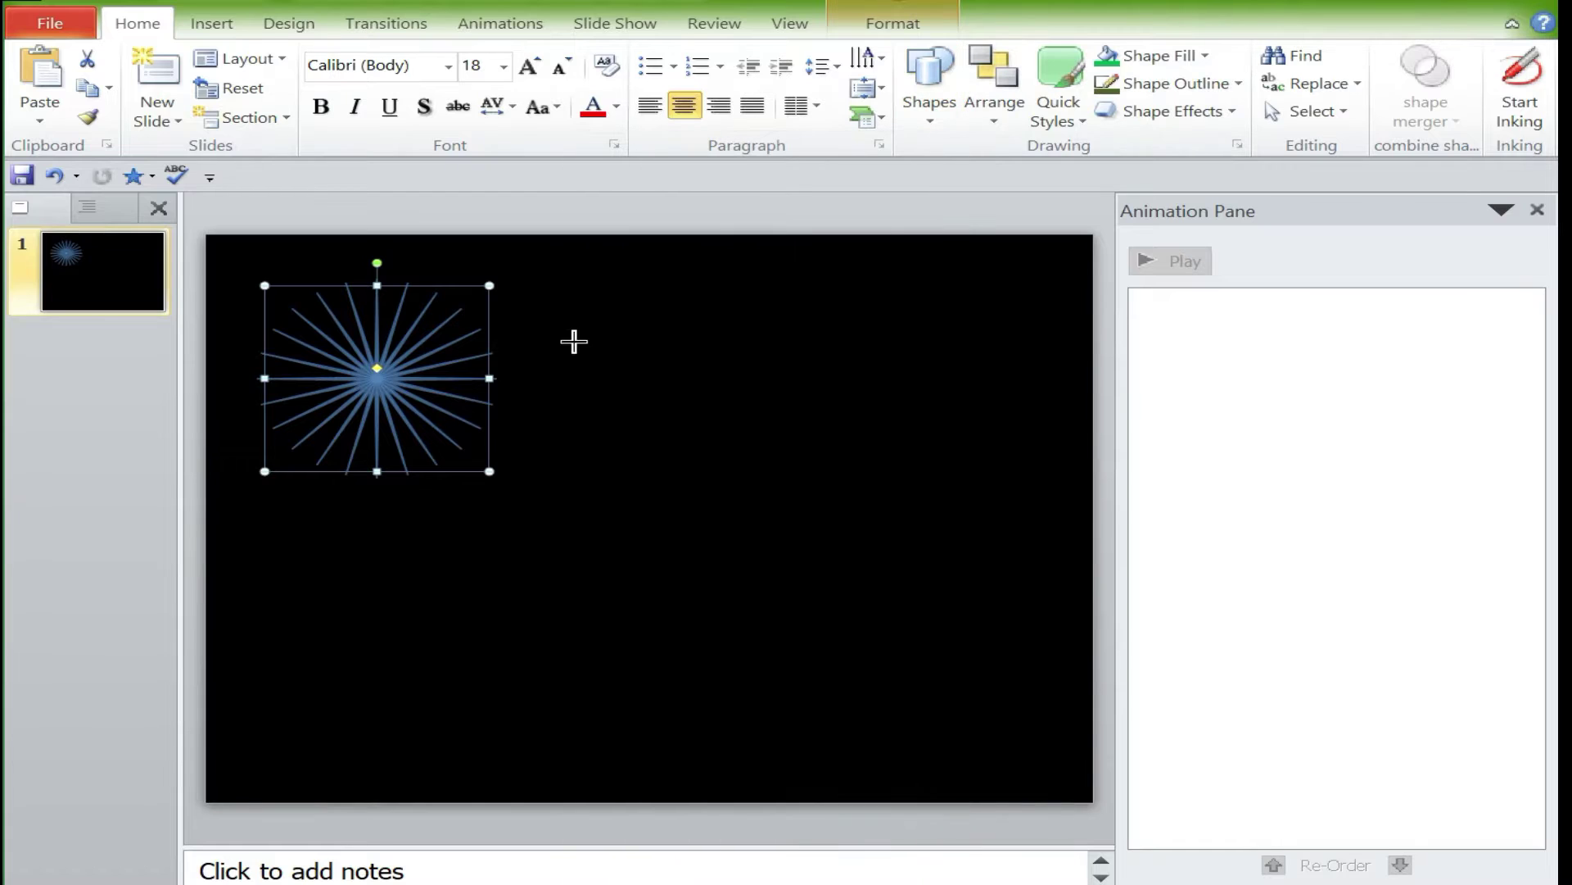
- Draw a vertical stem line below the starburst, coloured blue with a 1½ pt weight
left_click_drag(377, 499, 463, 575)
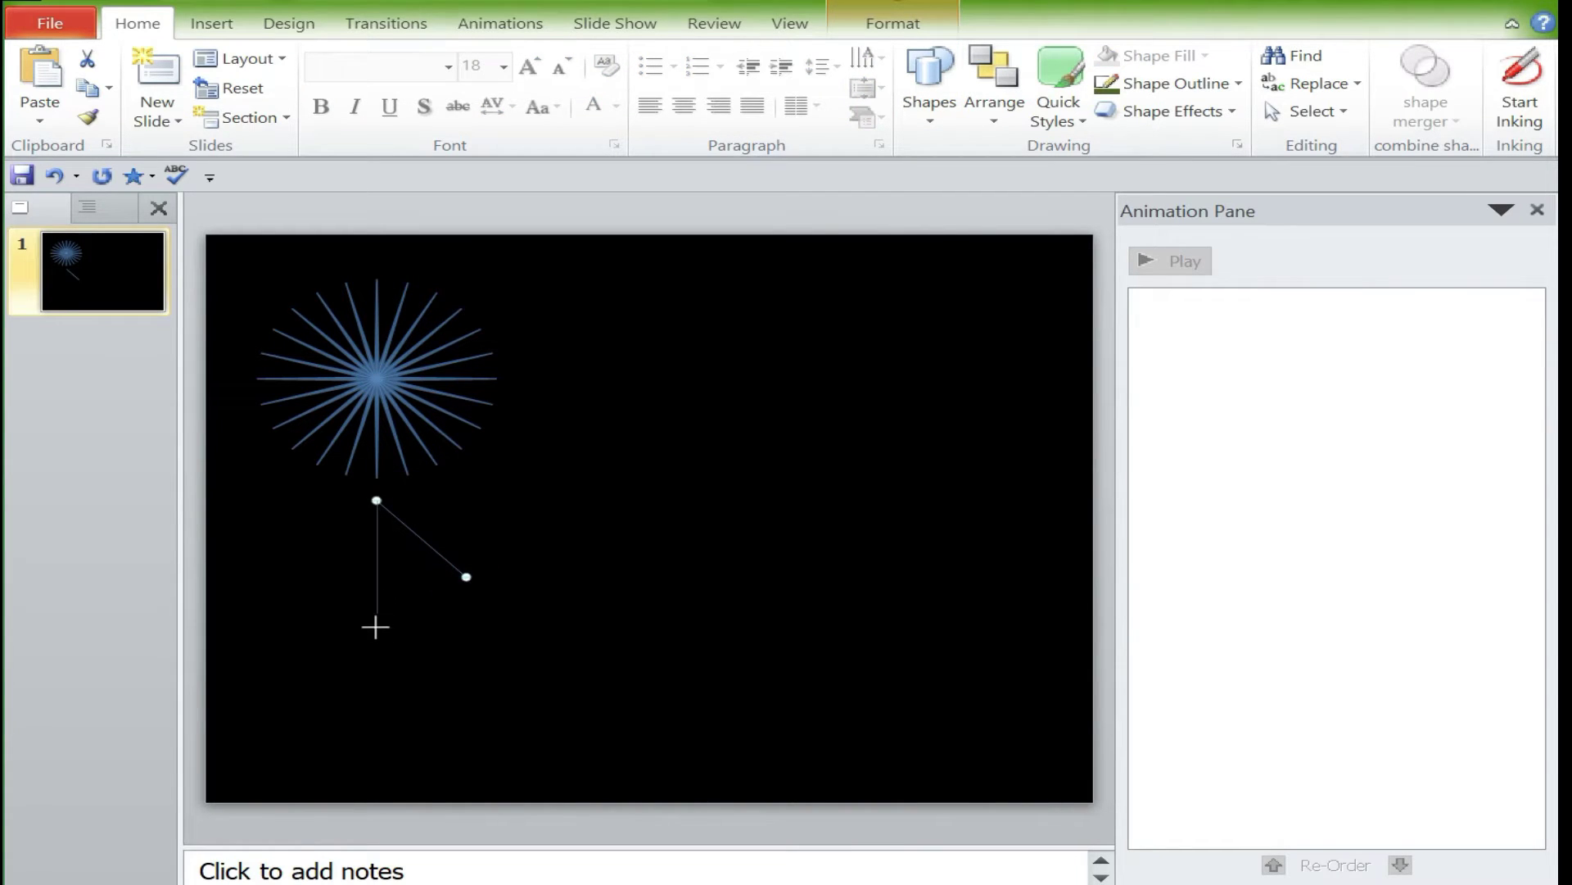
left_click_drag(374, 652, 376, 653)
left_click(1163, 85)
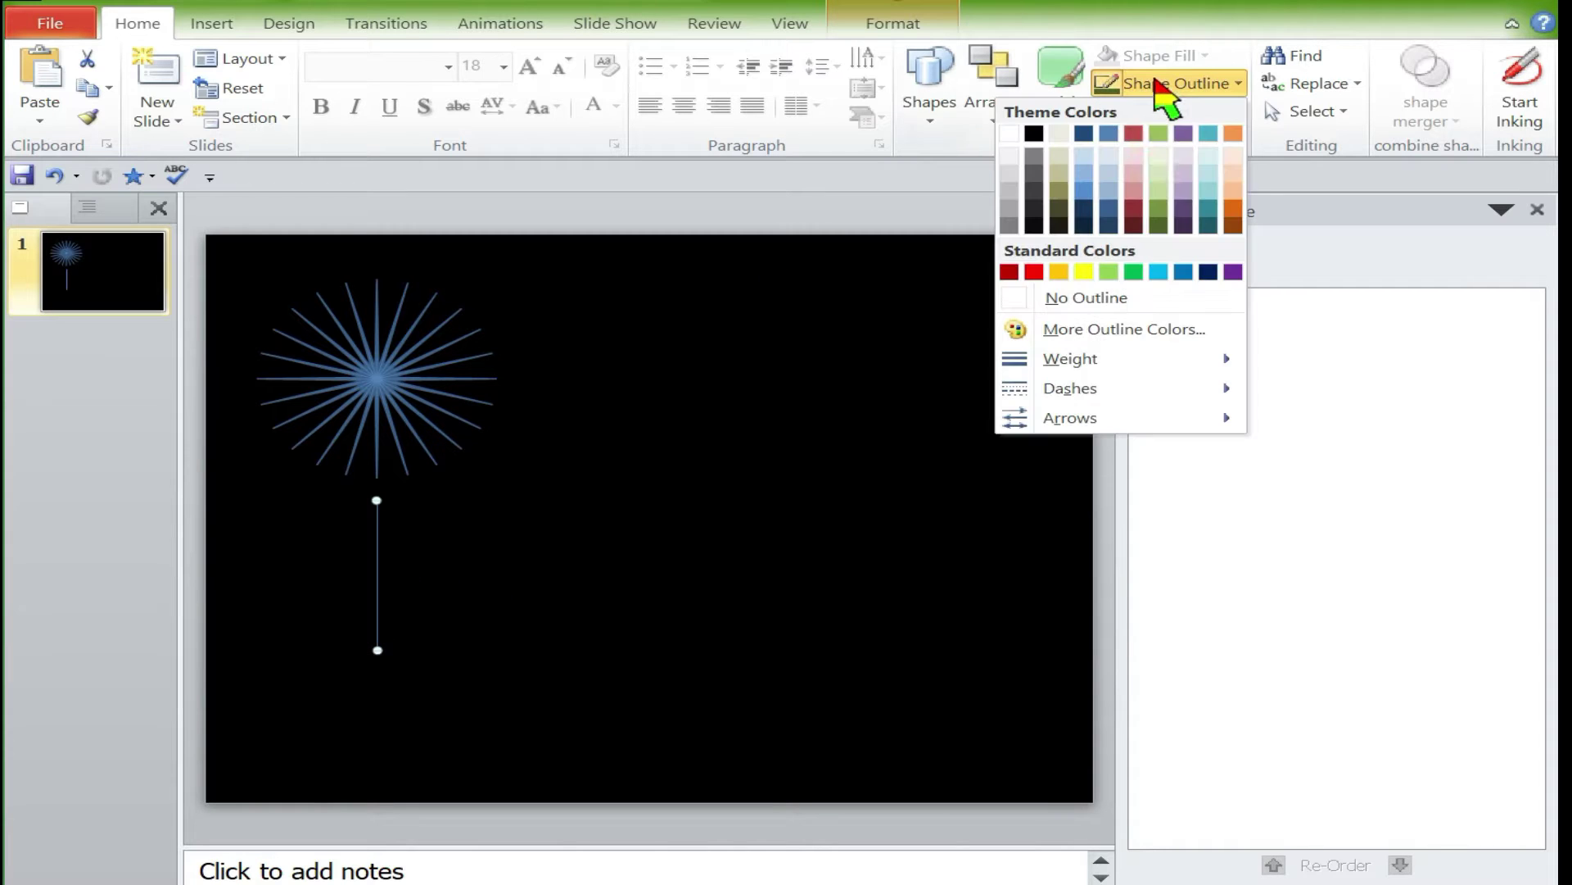
left_click(1183, 273)
left_click(1176, 84)
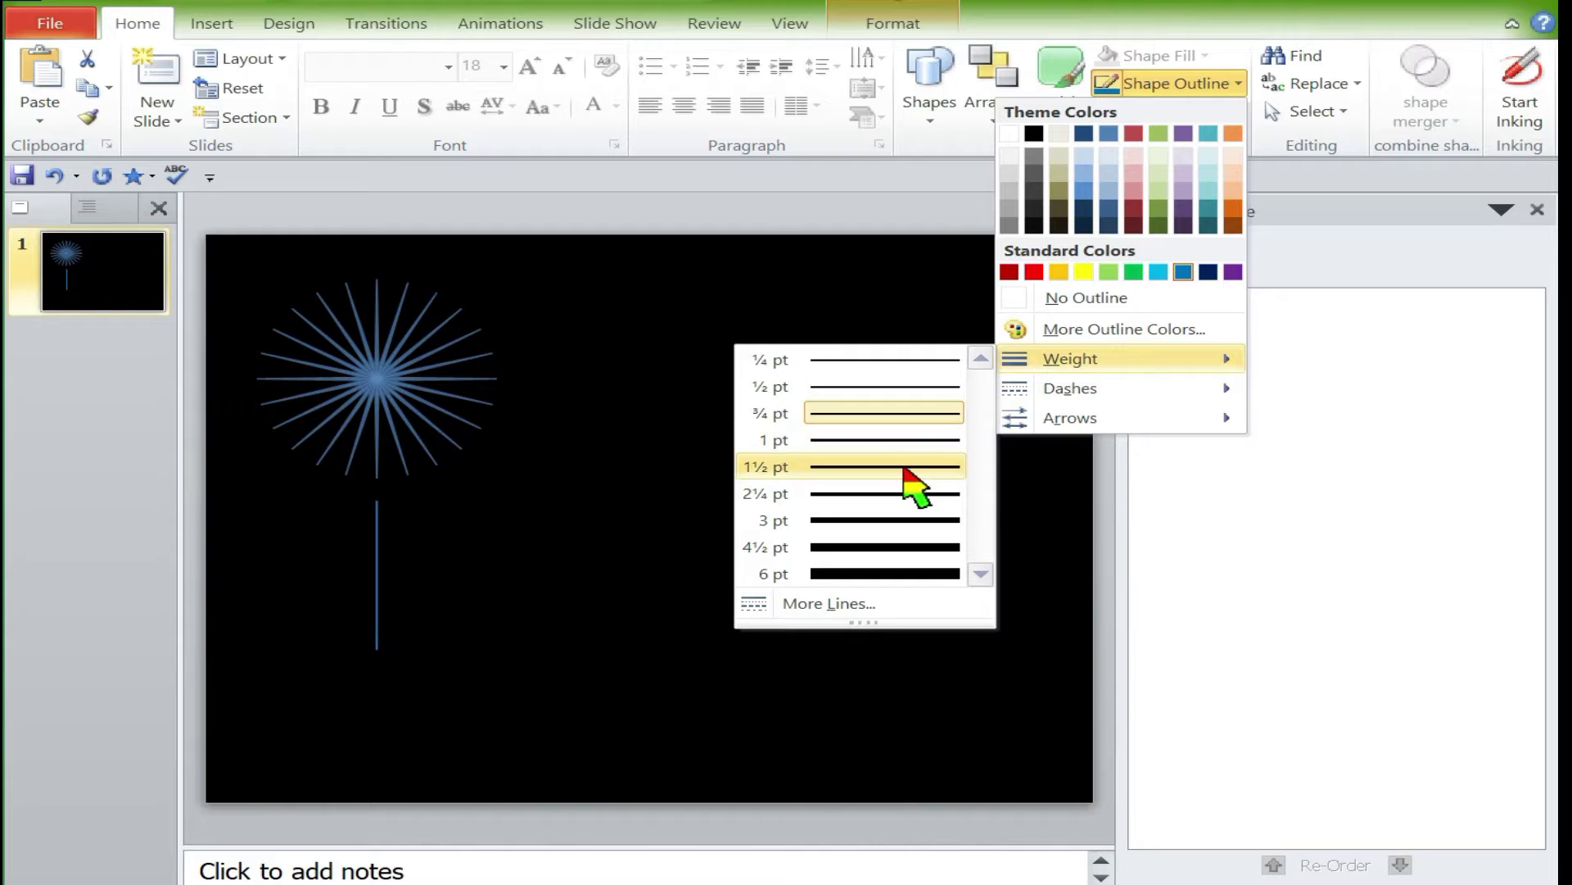
left_click(904, 468)
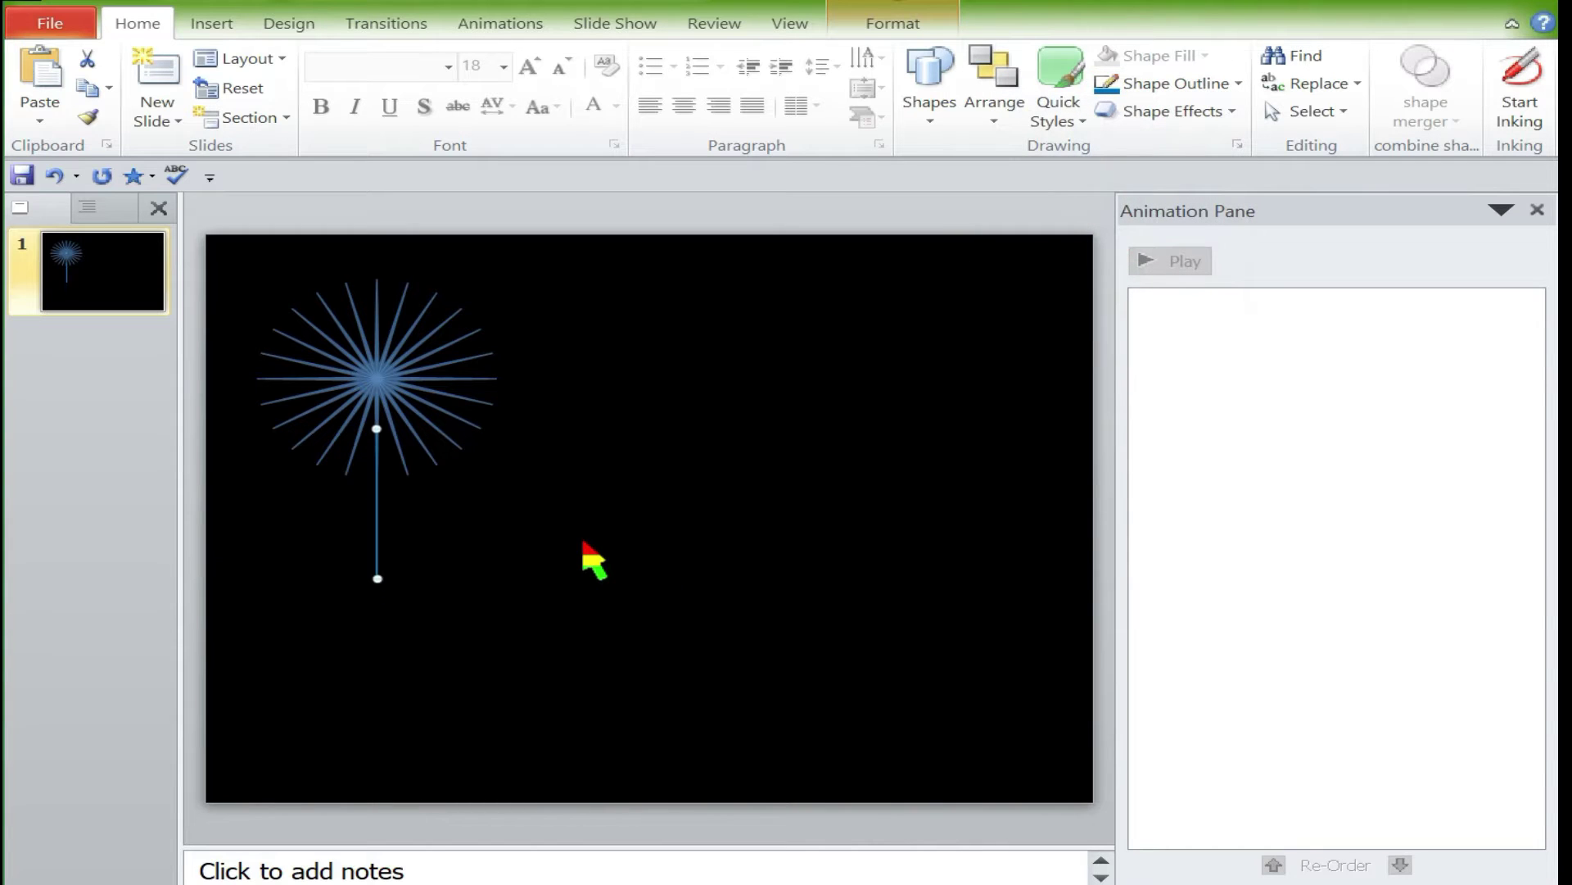
left_click(603, 481)
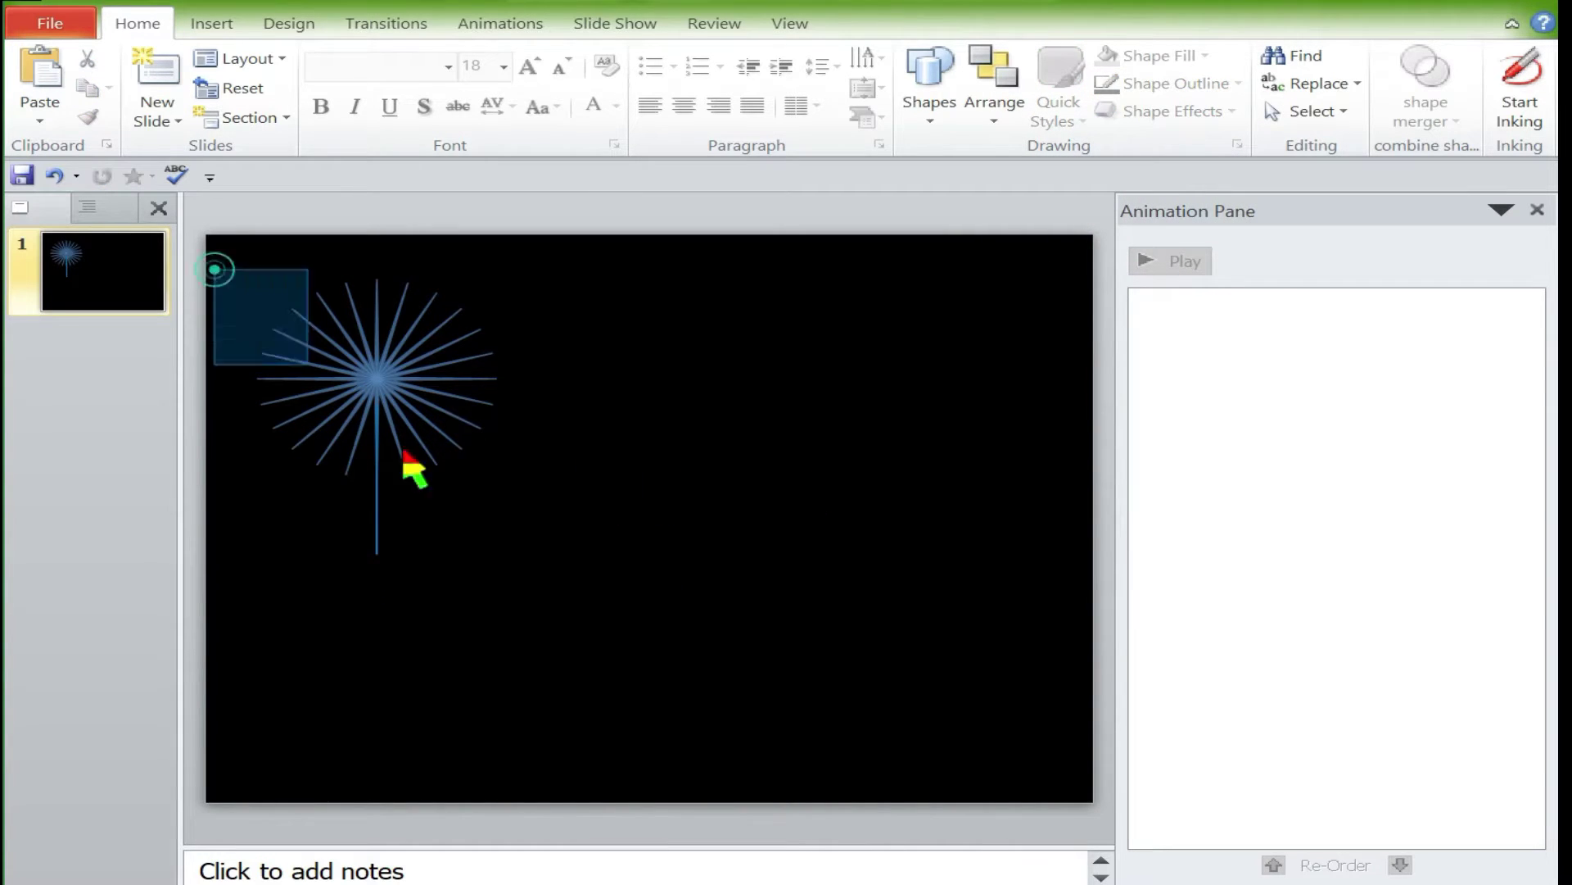
- Select the starburst and stem together and nudge them toward the slide's centre
left_click_drag(211, 263, 705, 705)
key("Right")
key("Right")
key("Right")
key("Down")
key("Right")
key("Down")
key("Down")
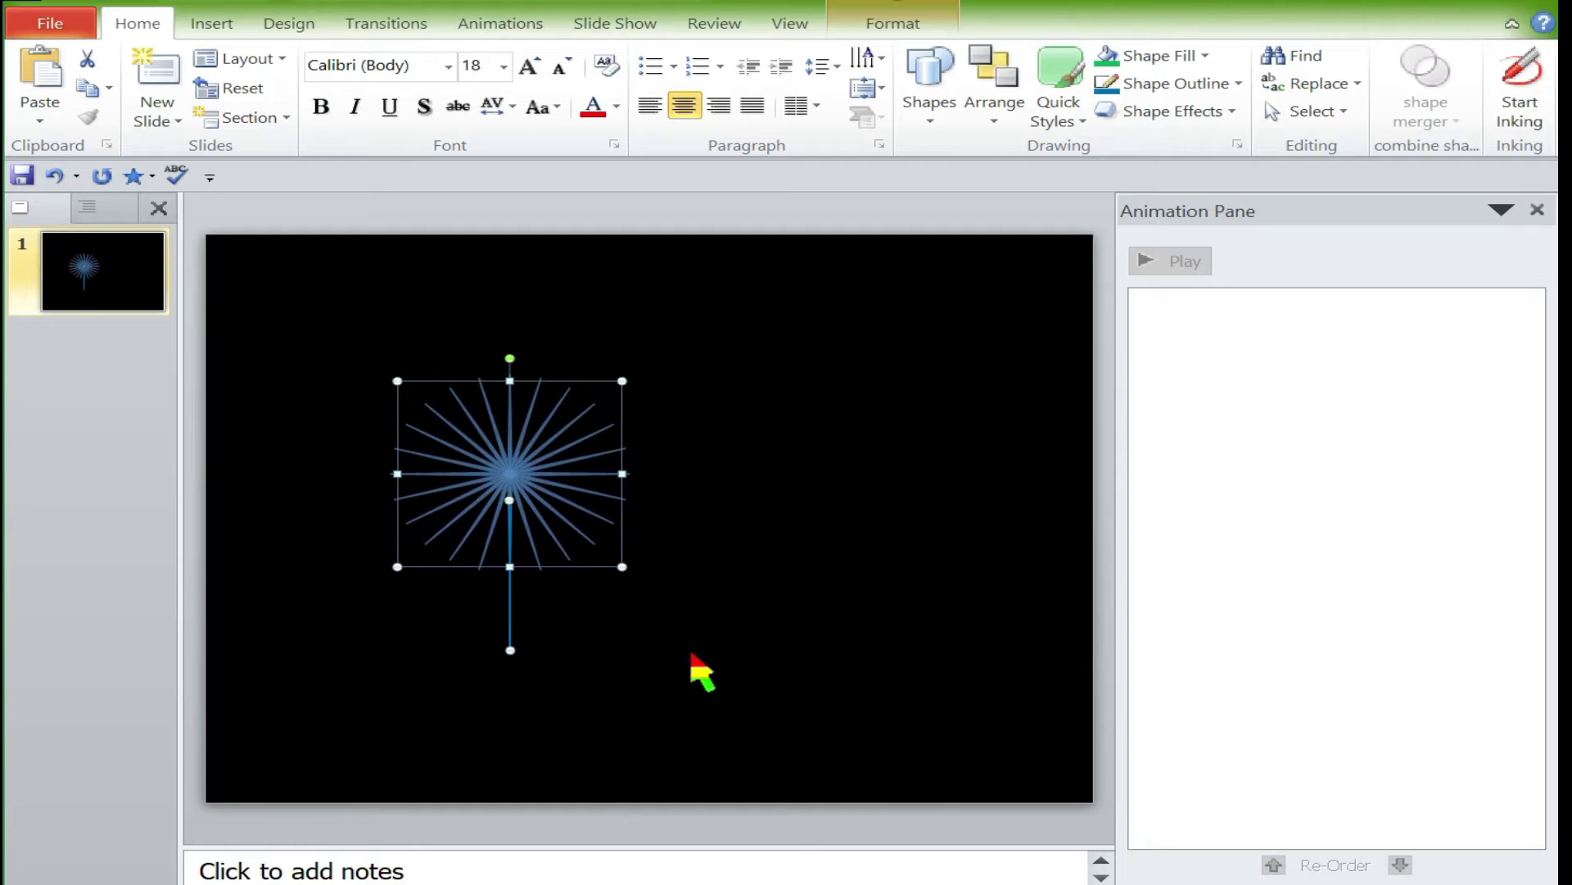
key("Right")
key("Right")
key("Right")
key("Right")
key("Right")
key("Right")
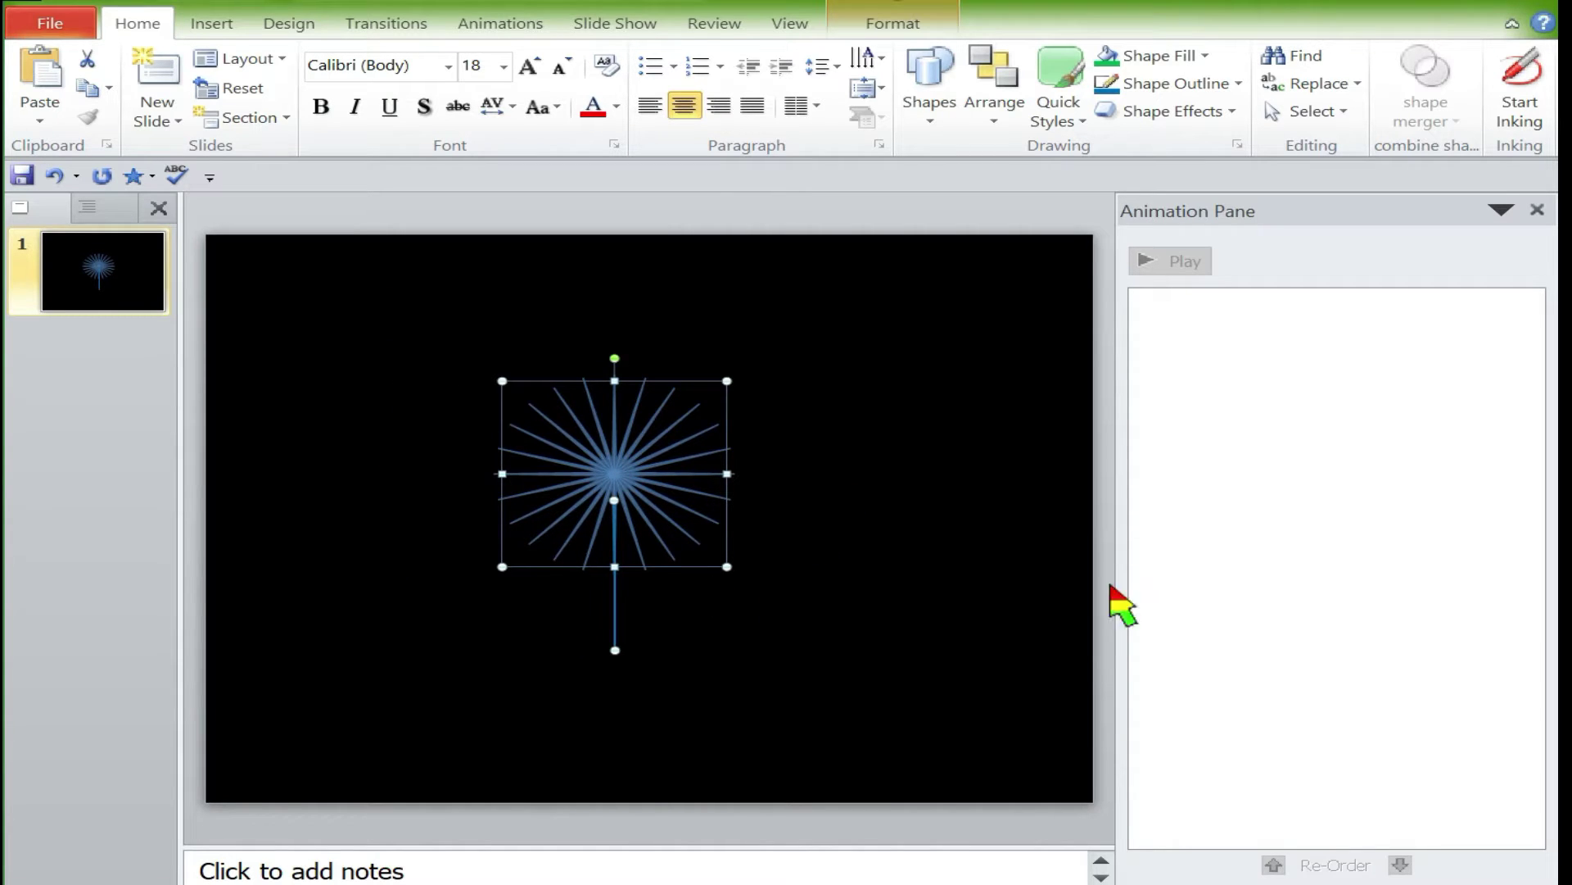
left_click(1122, 604)
- Switch to an orange ink pen and draw a spark stroke beside the starburst
left_click(1523, 98)
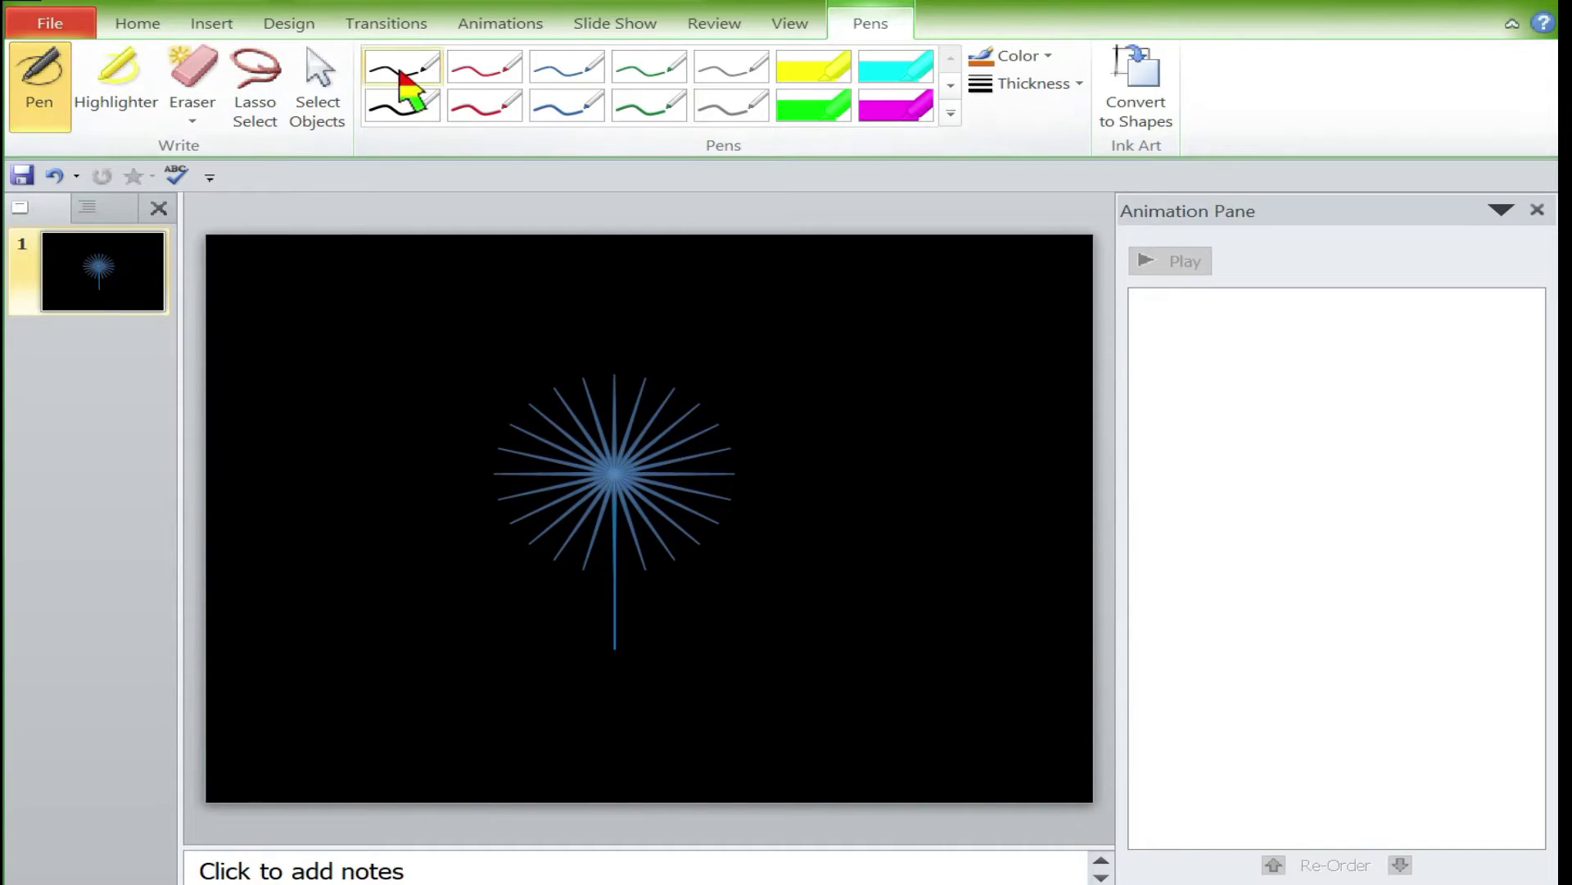
left_click(1016, 55)
left_click(857, 243)
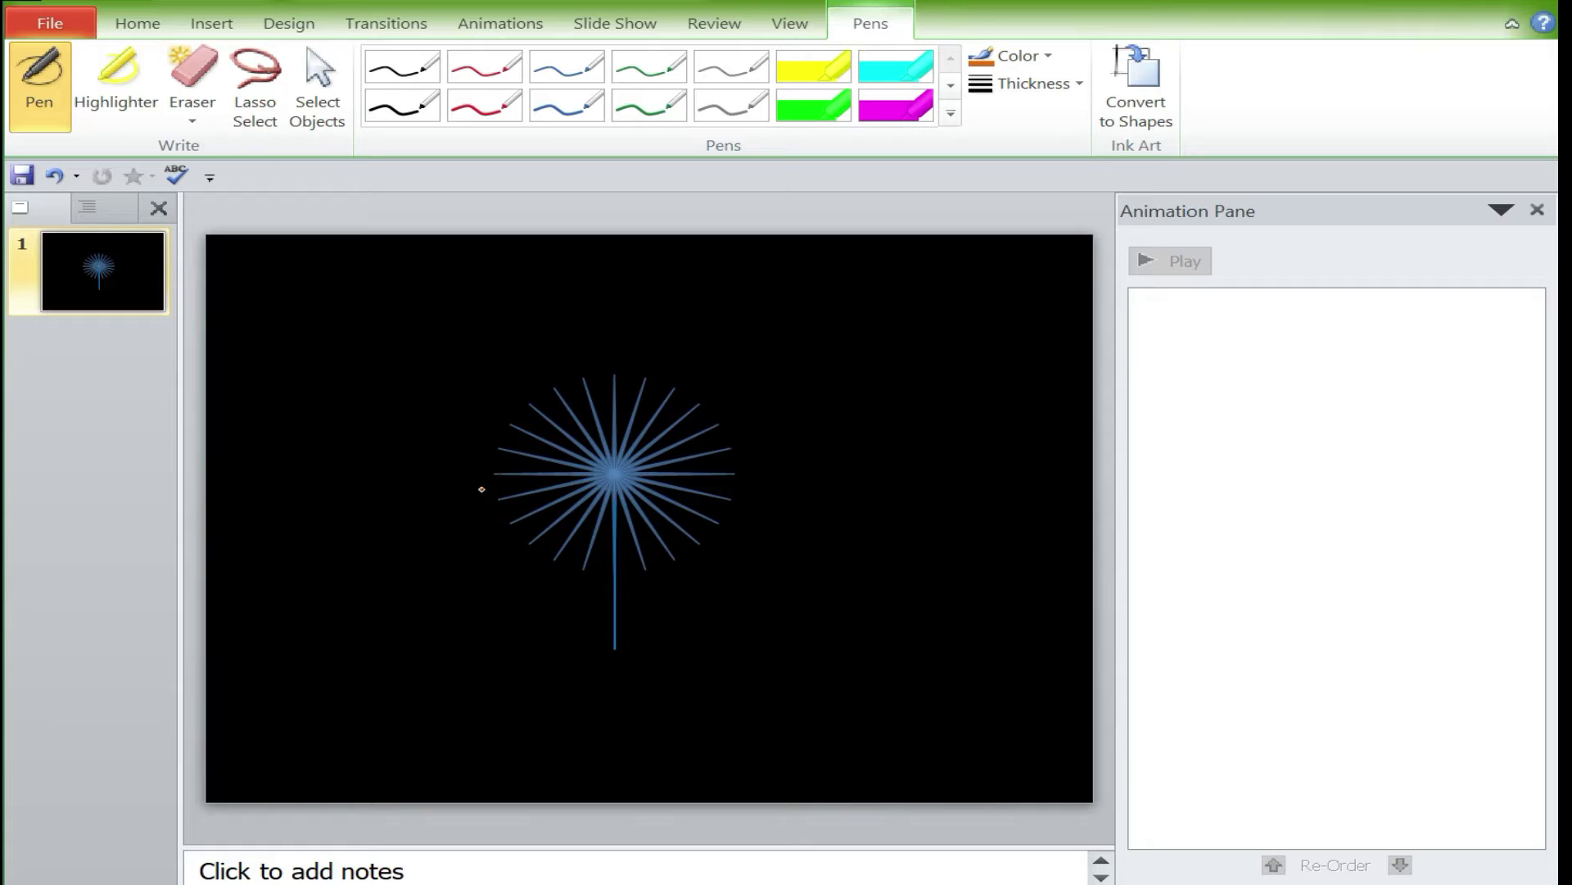
left_click_drag(743, 477, 764, 554)
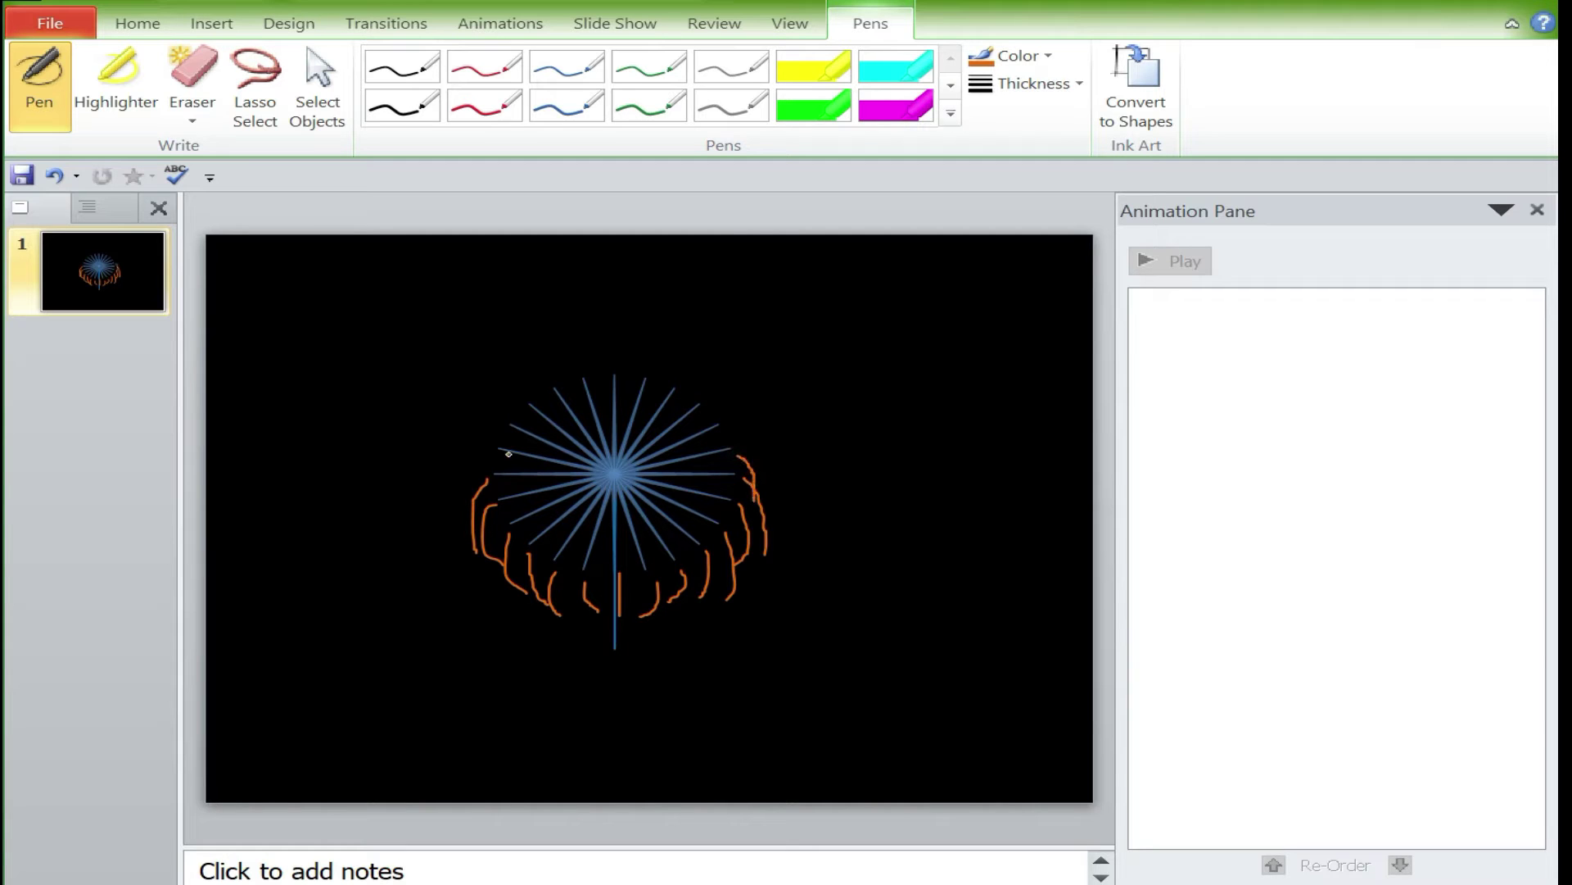
- Stop inking, then move the starburst up and the stem down below the sparks
left_click(138, 23)
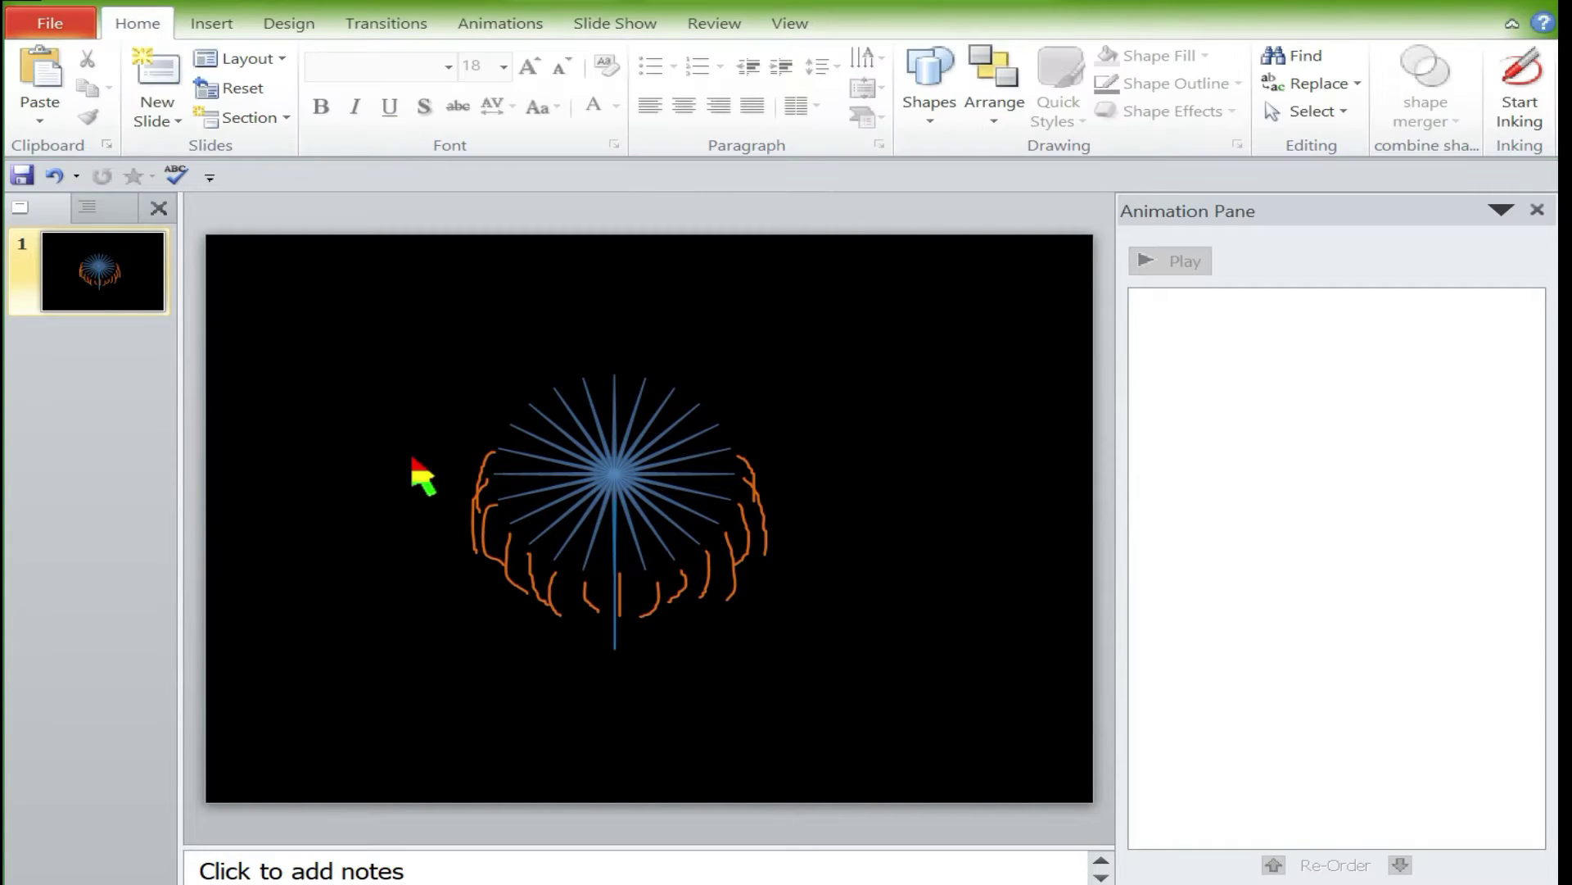
left_click_drag(614, 474, 614, 359)
left_click_drag(615, 647, 616, 662)
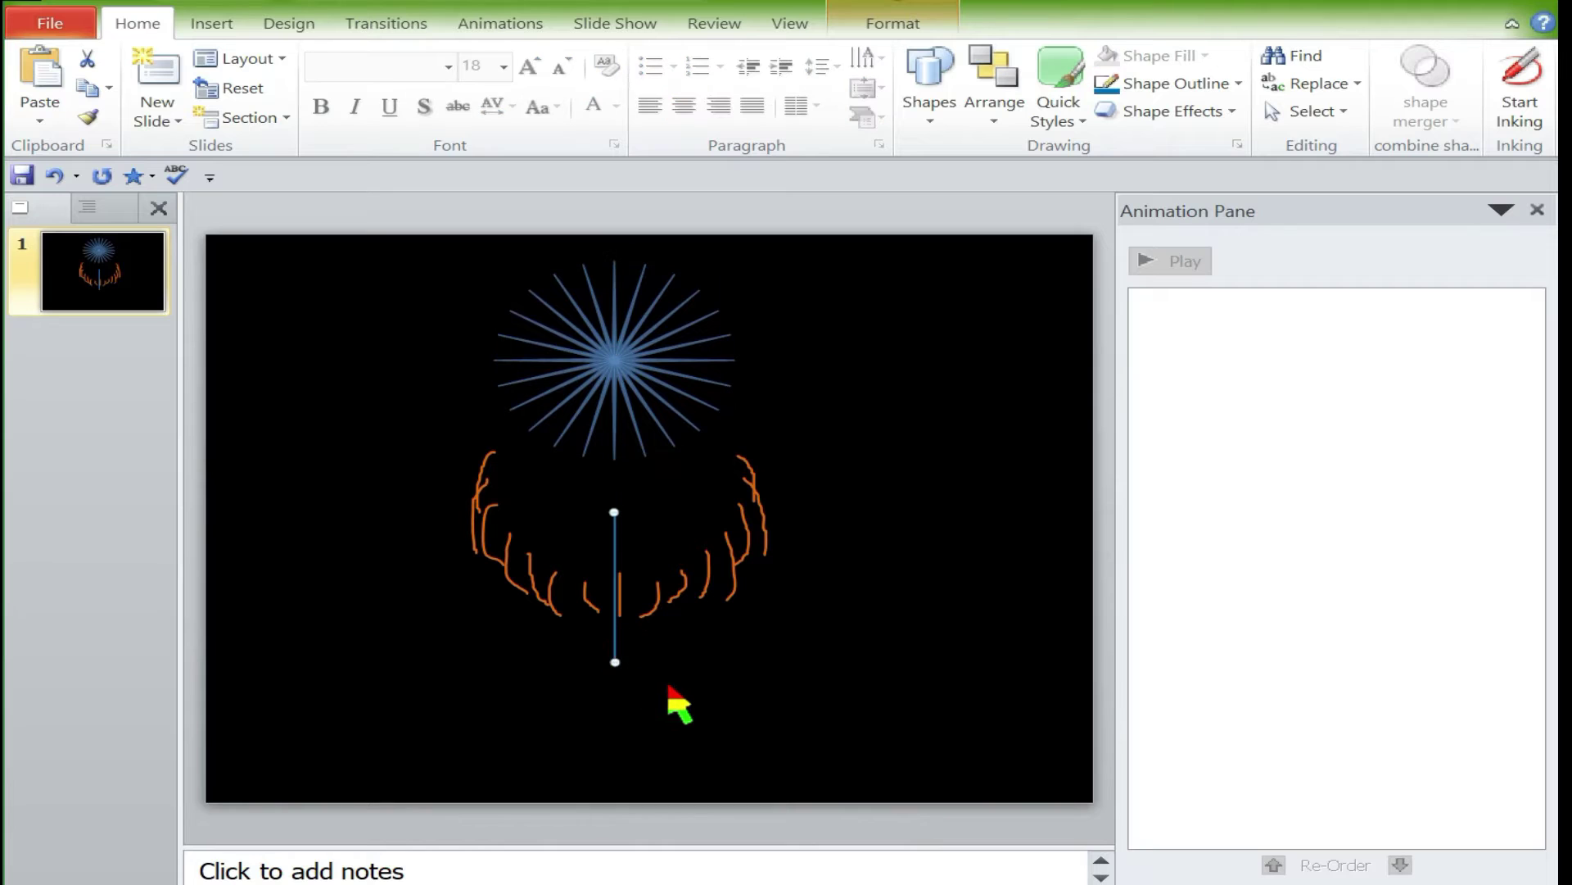
key("Down")
key("Down")
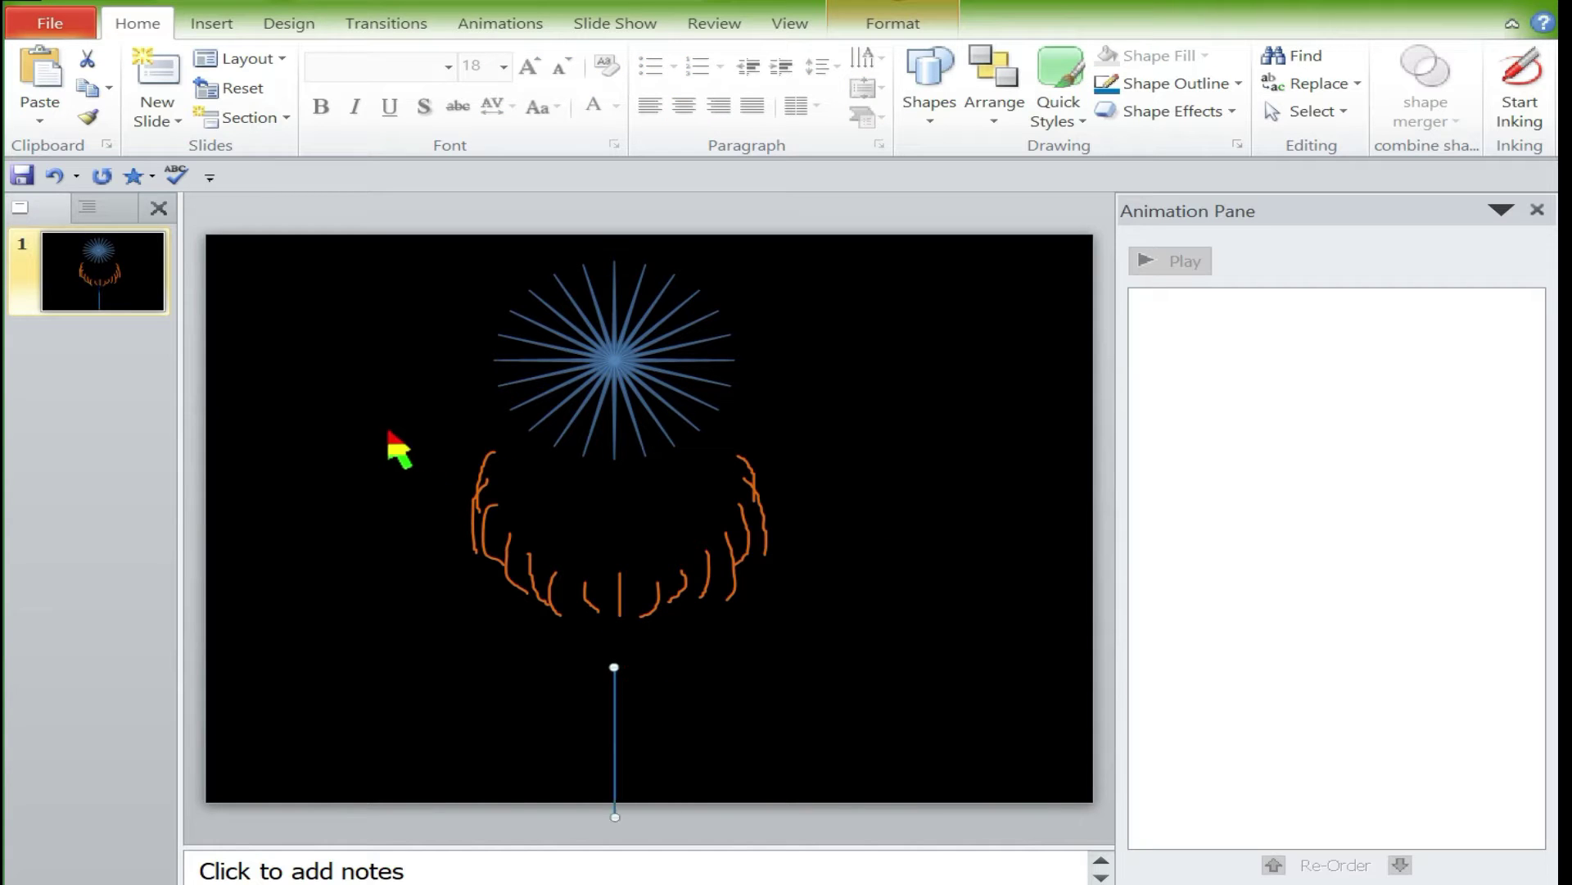
- Group the spark strokes and make them blue with a 1 pt weight
left_click_drag(399, 449, 852, 679)
right_click(689, 588)
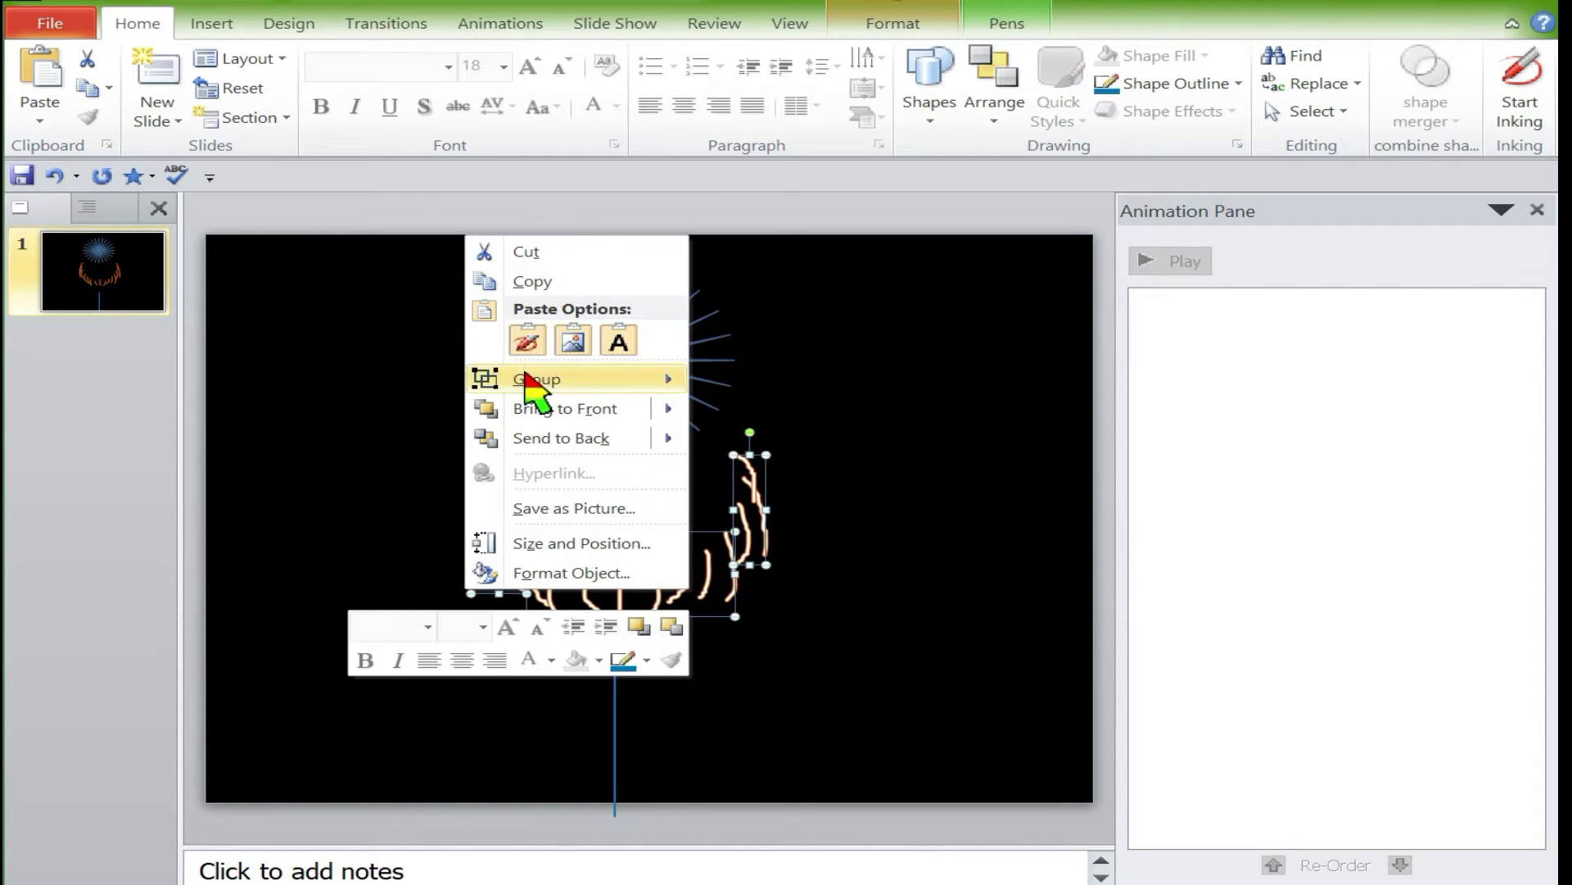
left_click(724, 379)
left_click(1116, 87)
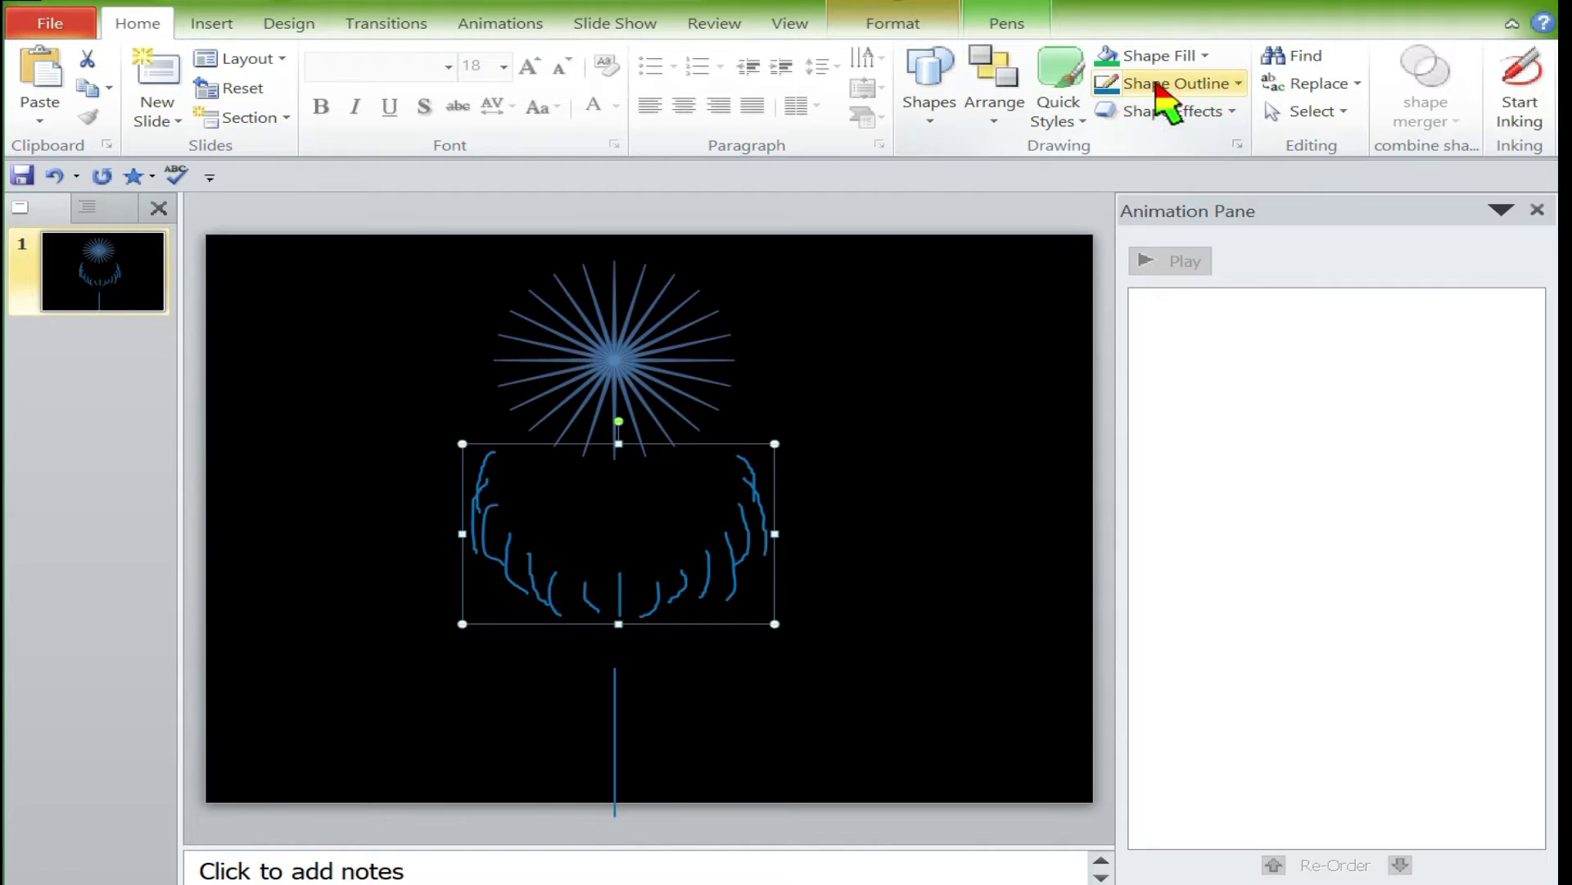
left_click(1159, 84)
left_click(870, 442)
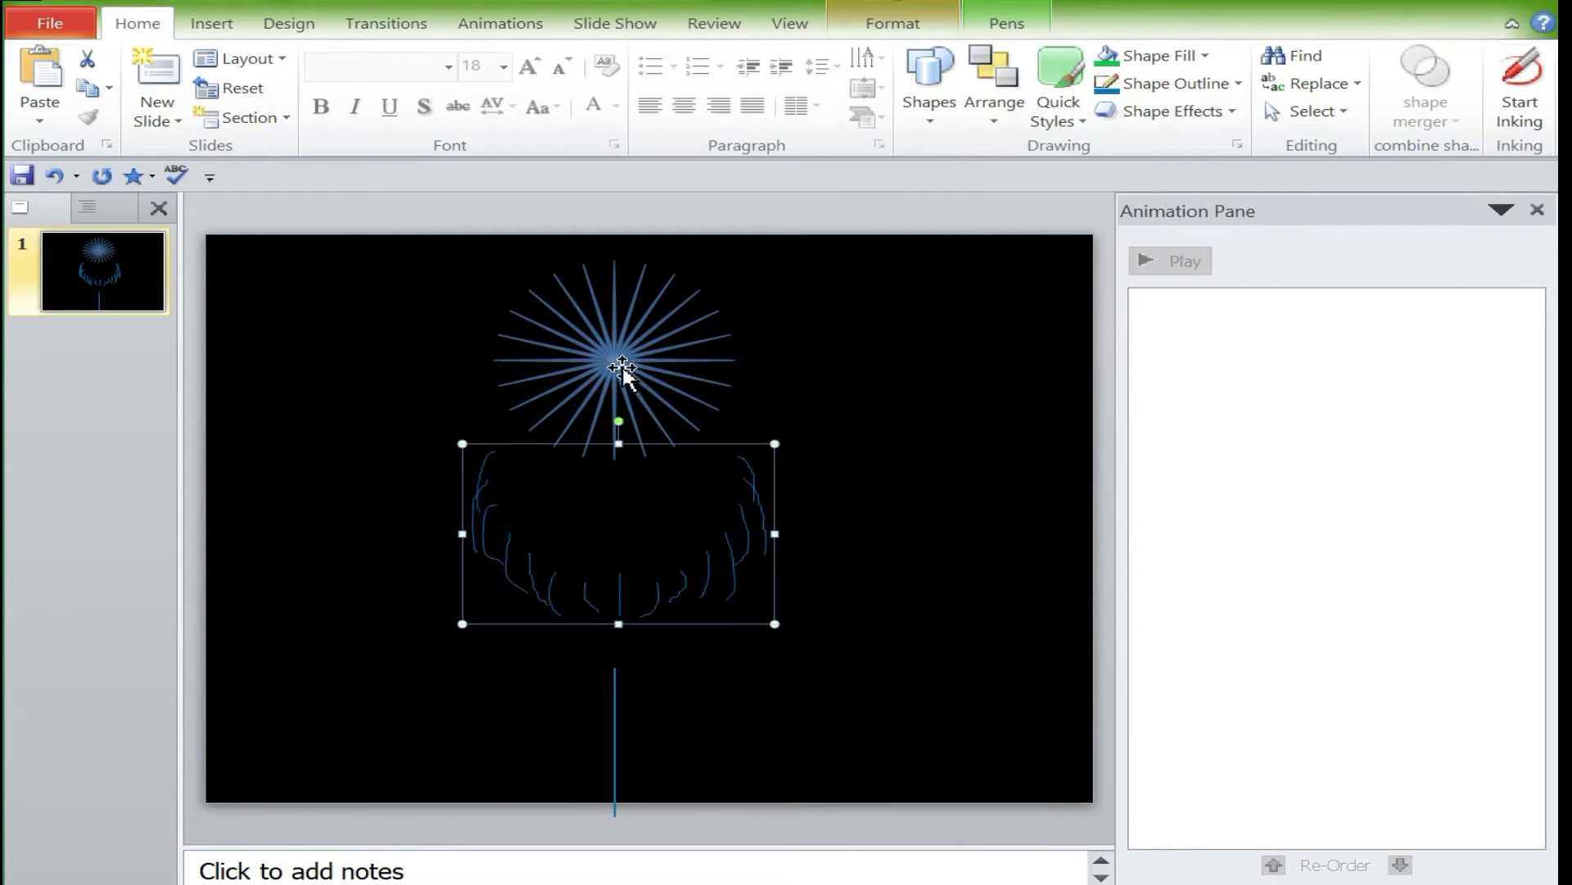
- Move the starburst left and place the spark group just beneath it
left_click(614, 359)
left_click_drag(612, 357, 387, 360)
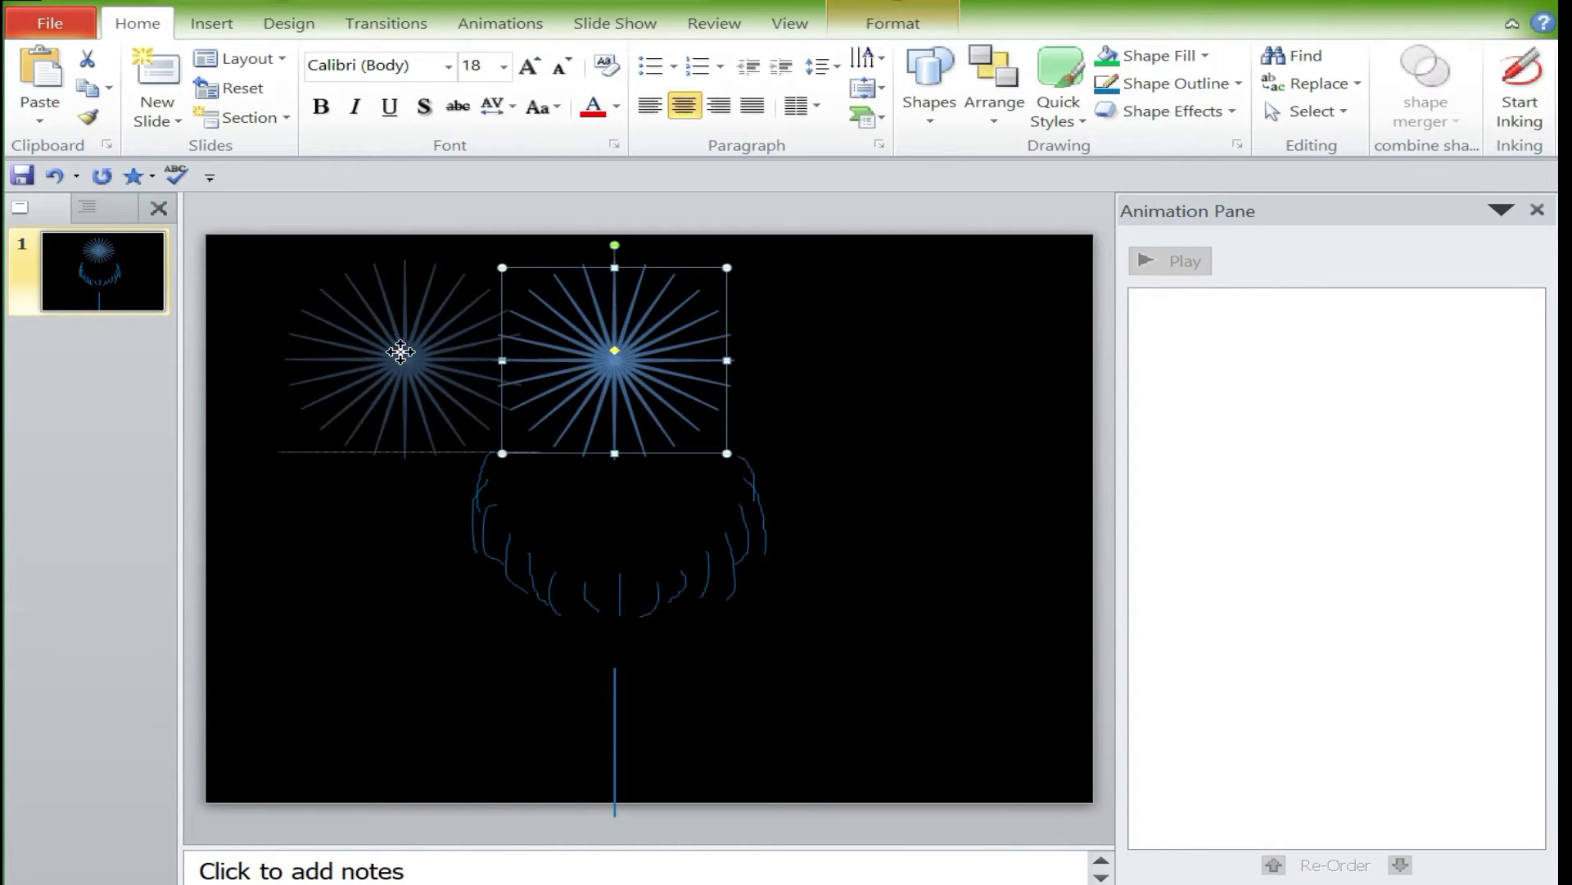
left_click(614, 586)
left_click_drag(614, 586, 452, 533)
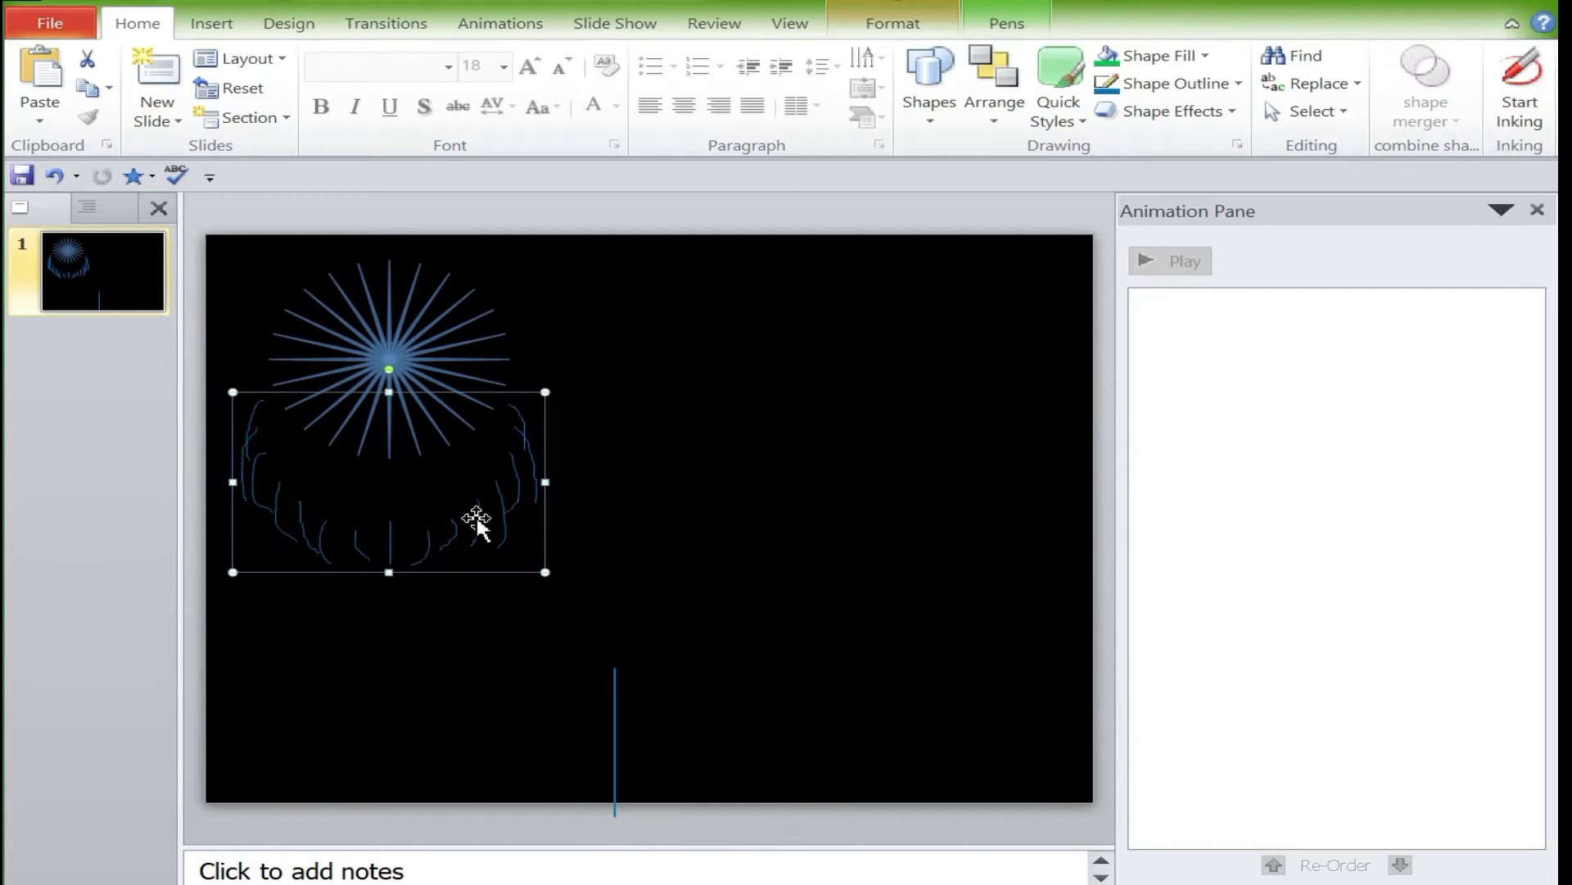
left_click_drag(414, 365, 427, 341)
scroll(427, 342, "up", 4, "ctrl")
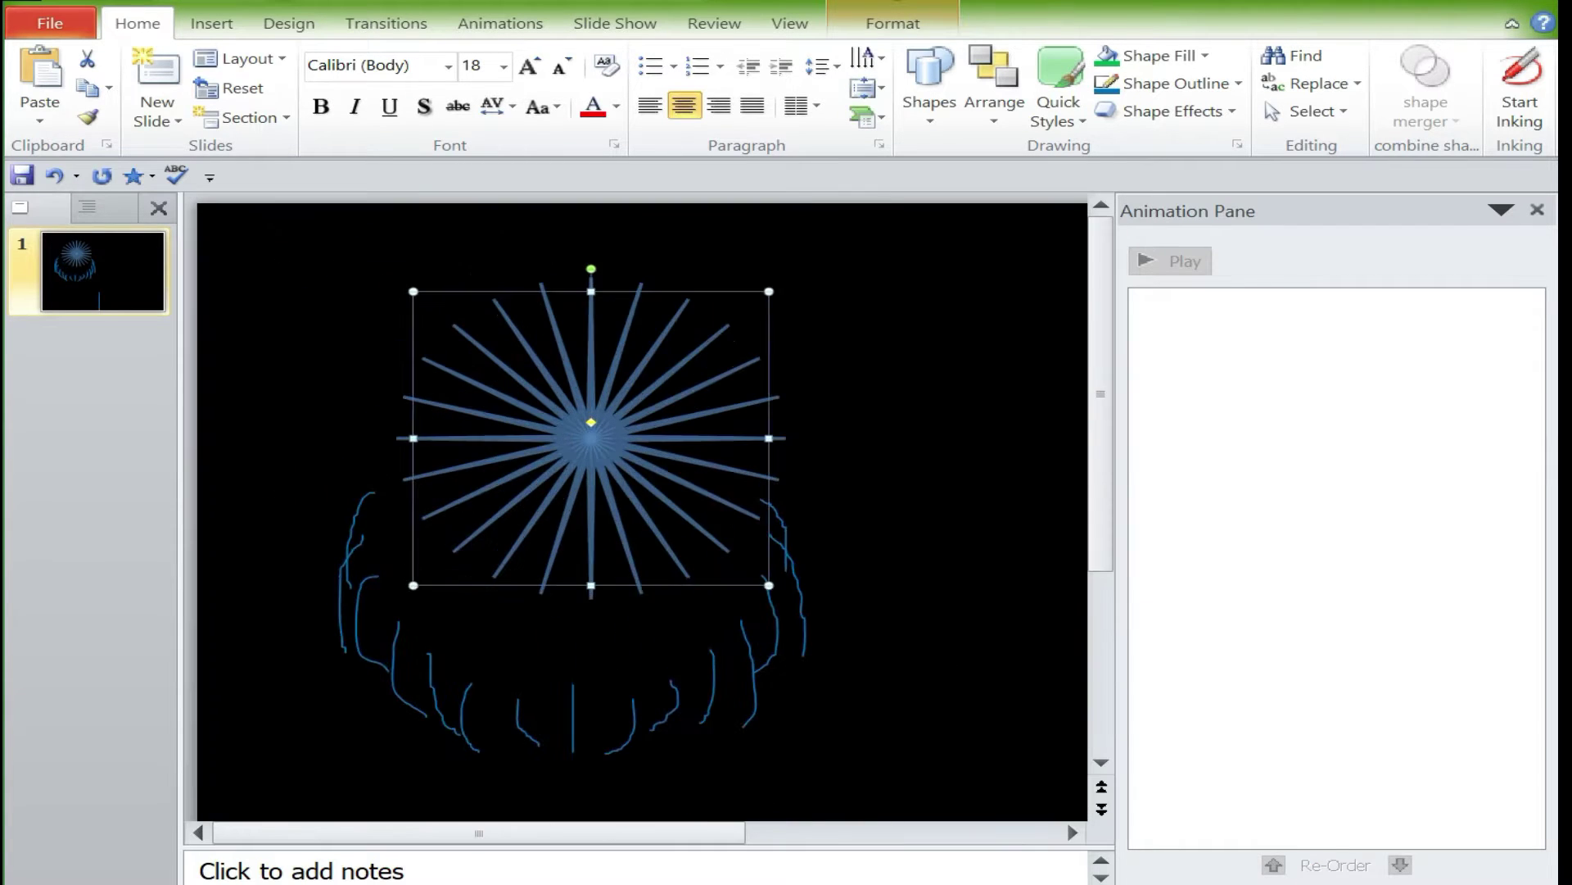
- Give the starburst a gradient fill with a light blue outer stop in Format Shape
scroll(762, 369, "down", 2, "ctrl")
right_click(513, 403)
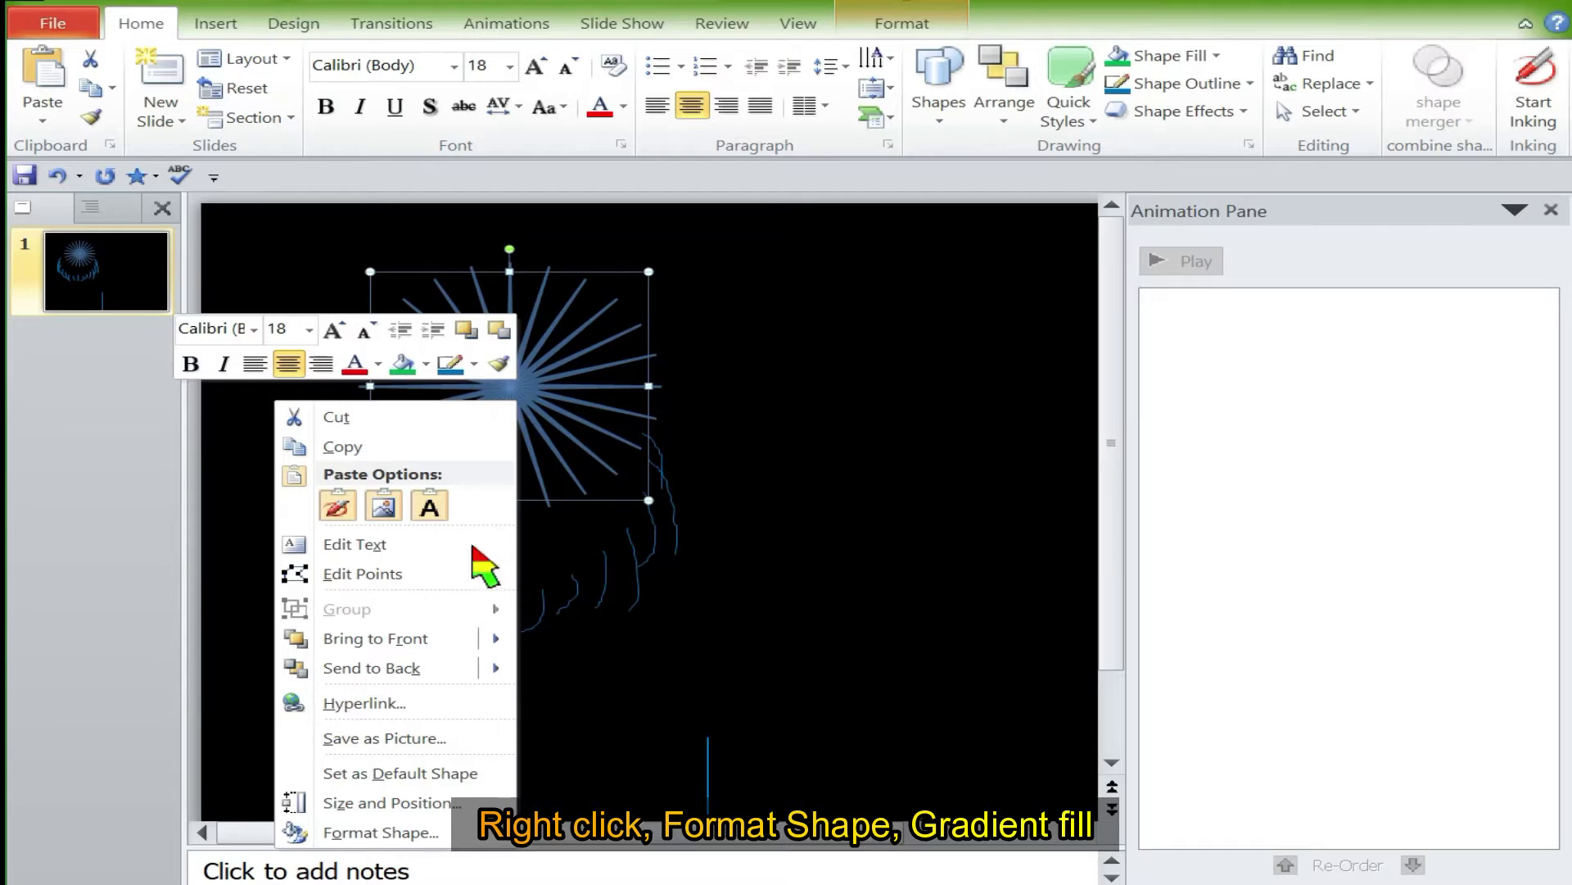
left_click(354, 832)
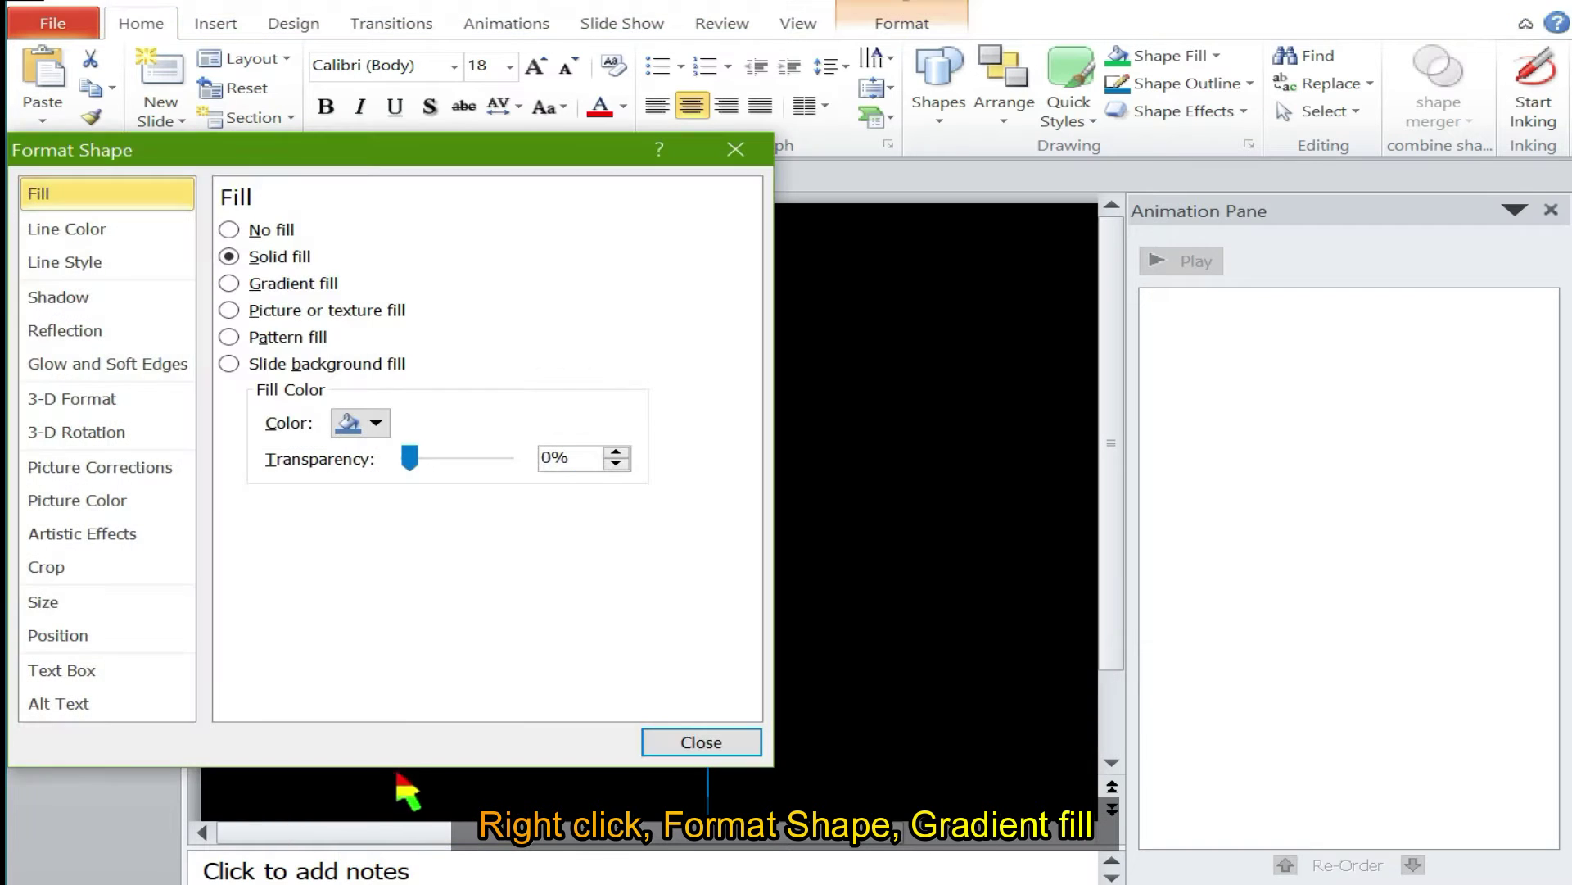
left_click(229, 282)
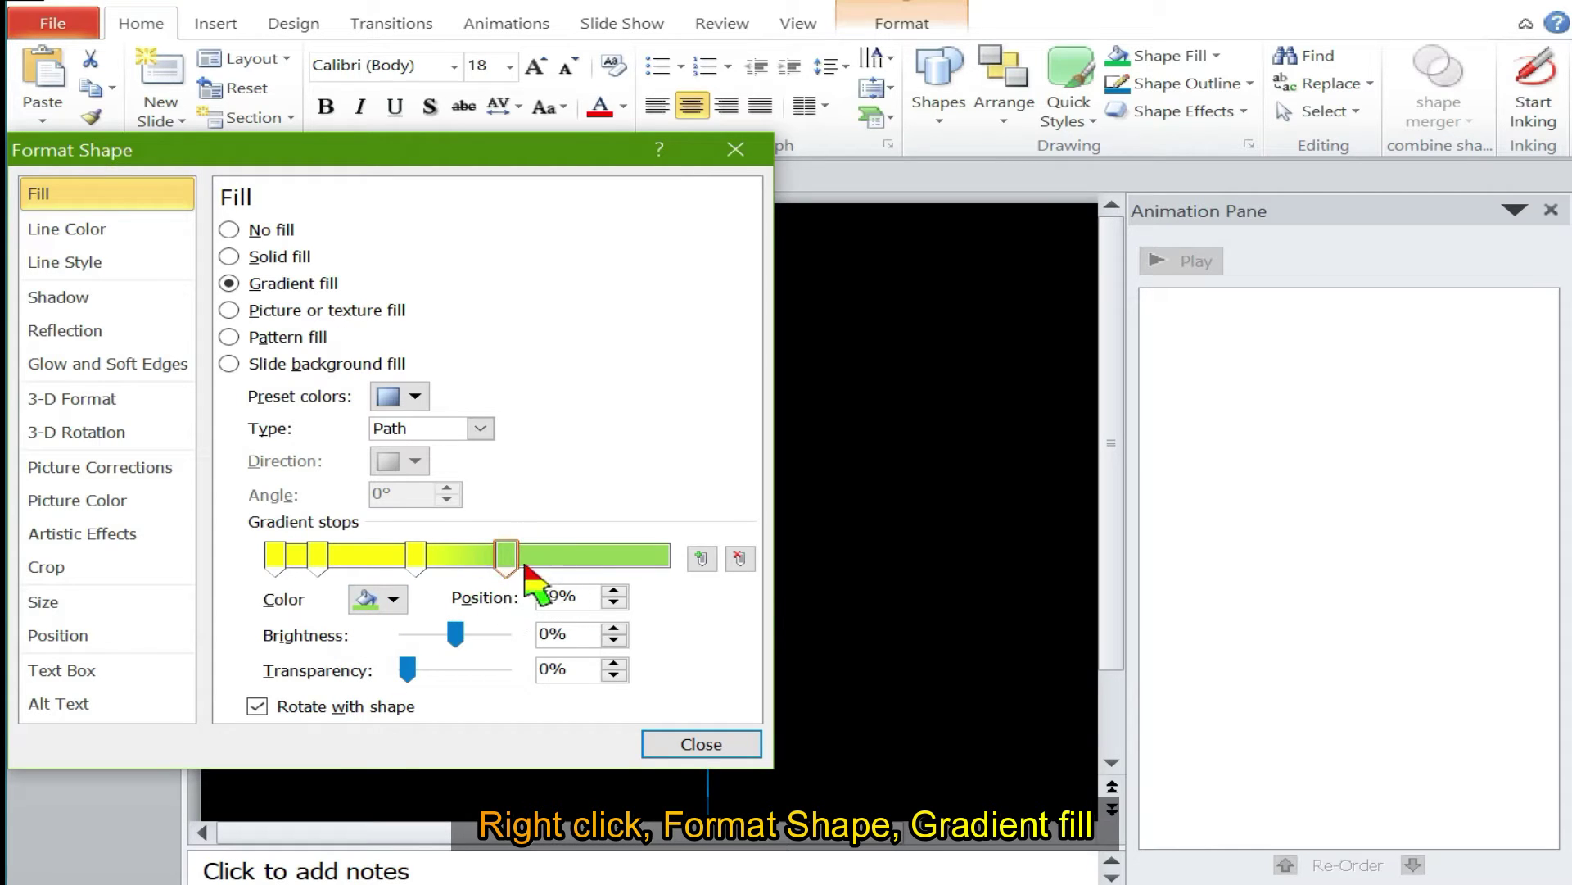
left_click(394, 599)
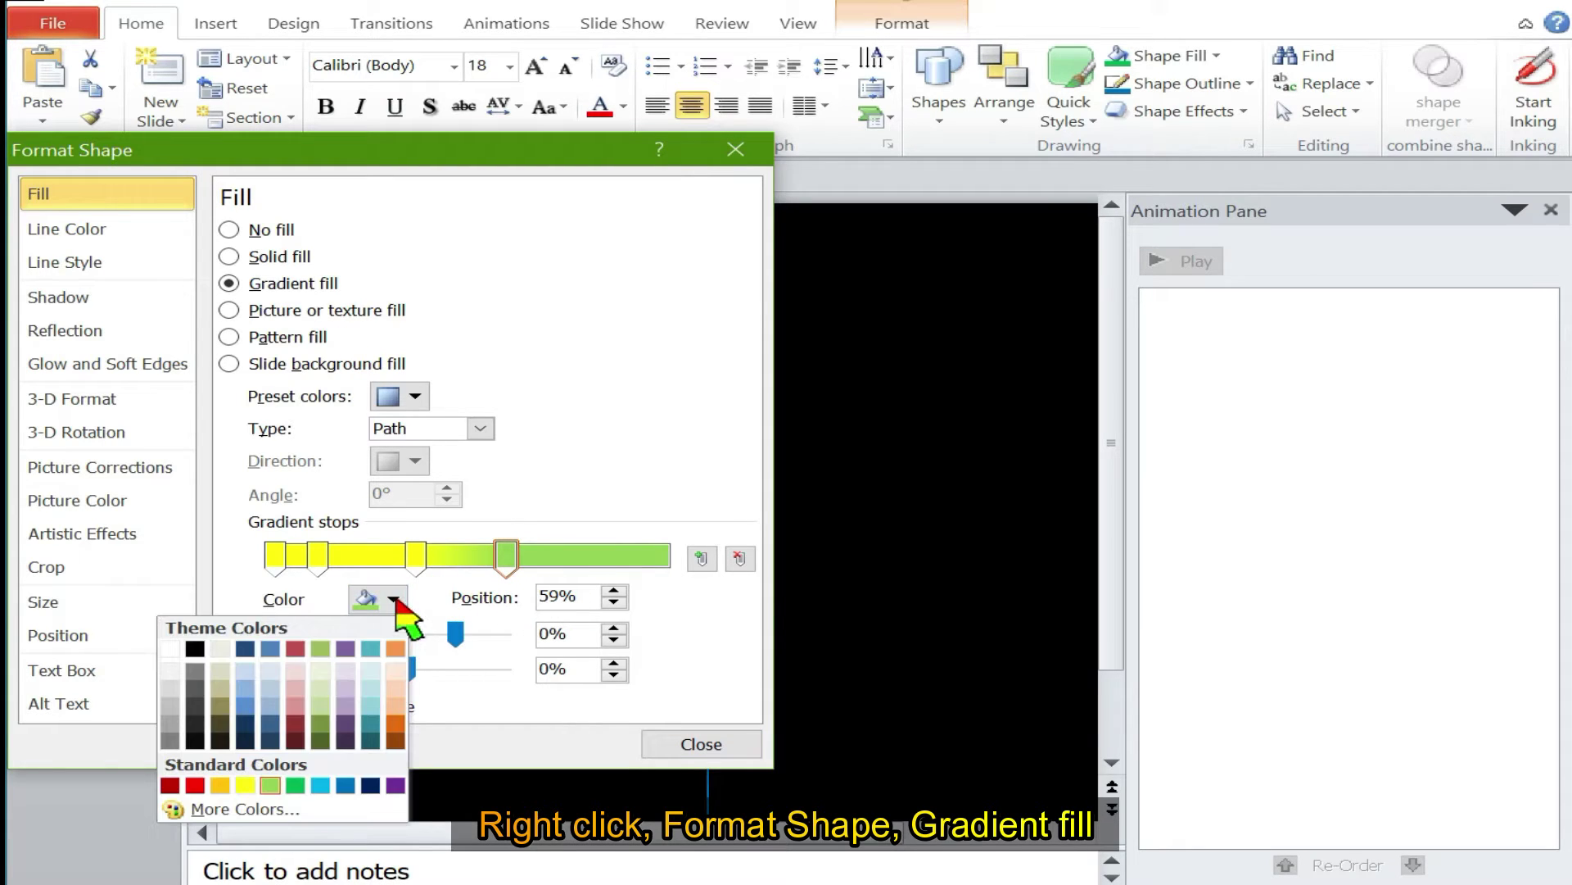
left_click(321, 786)
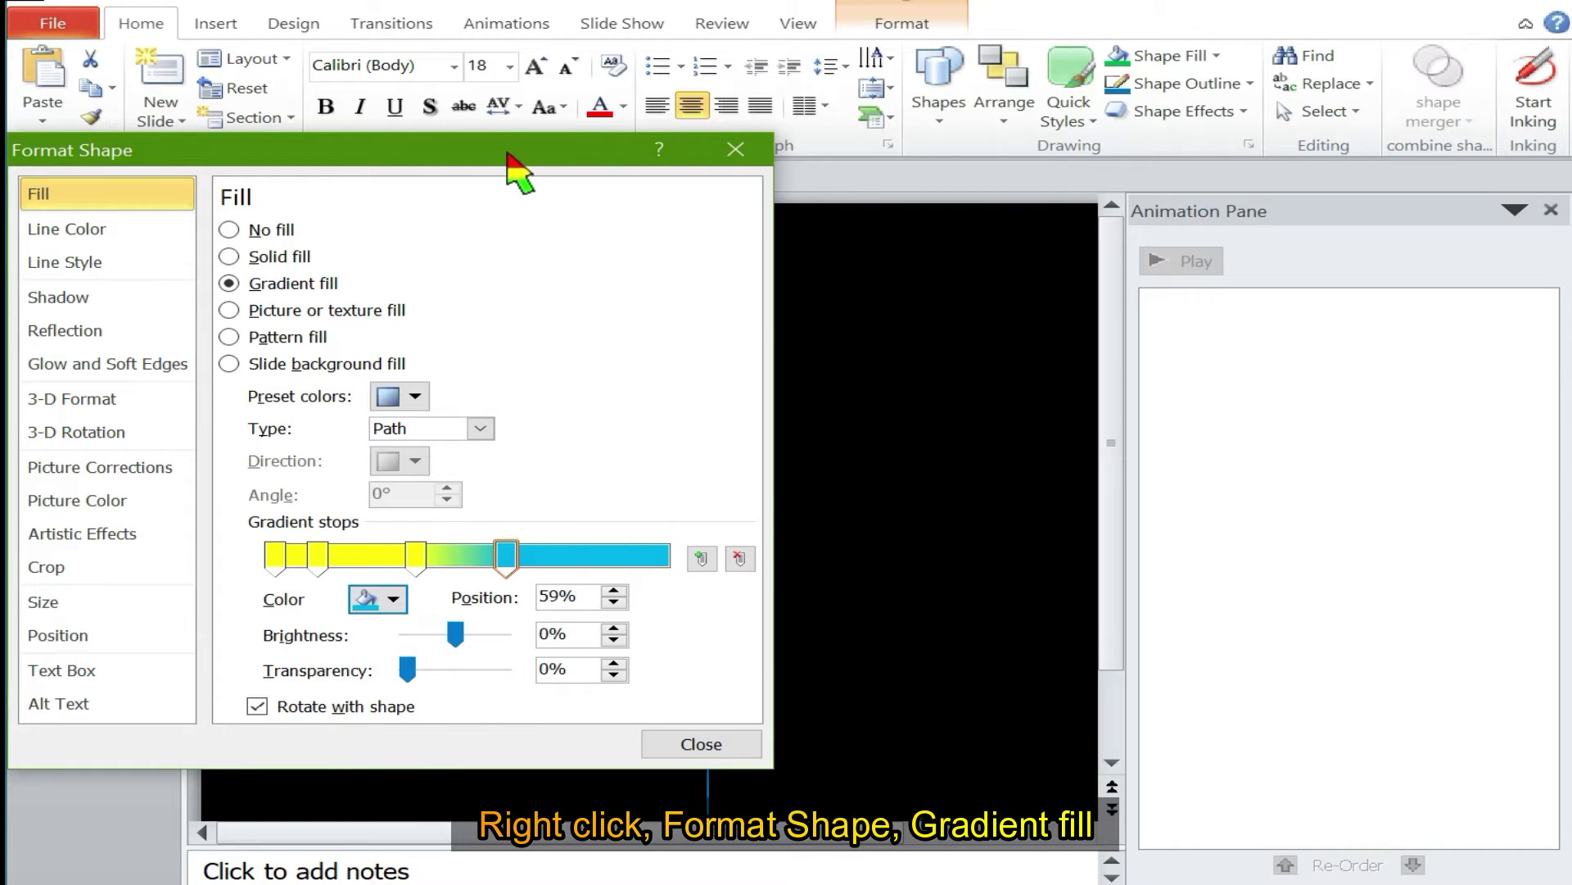
left_click(693, 744)
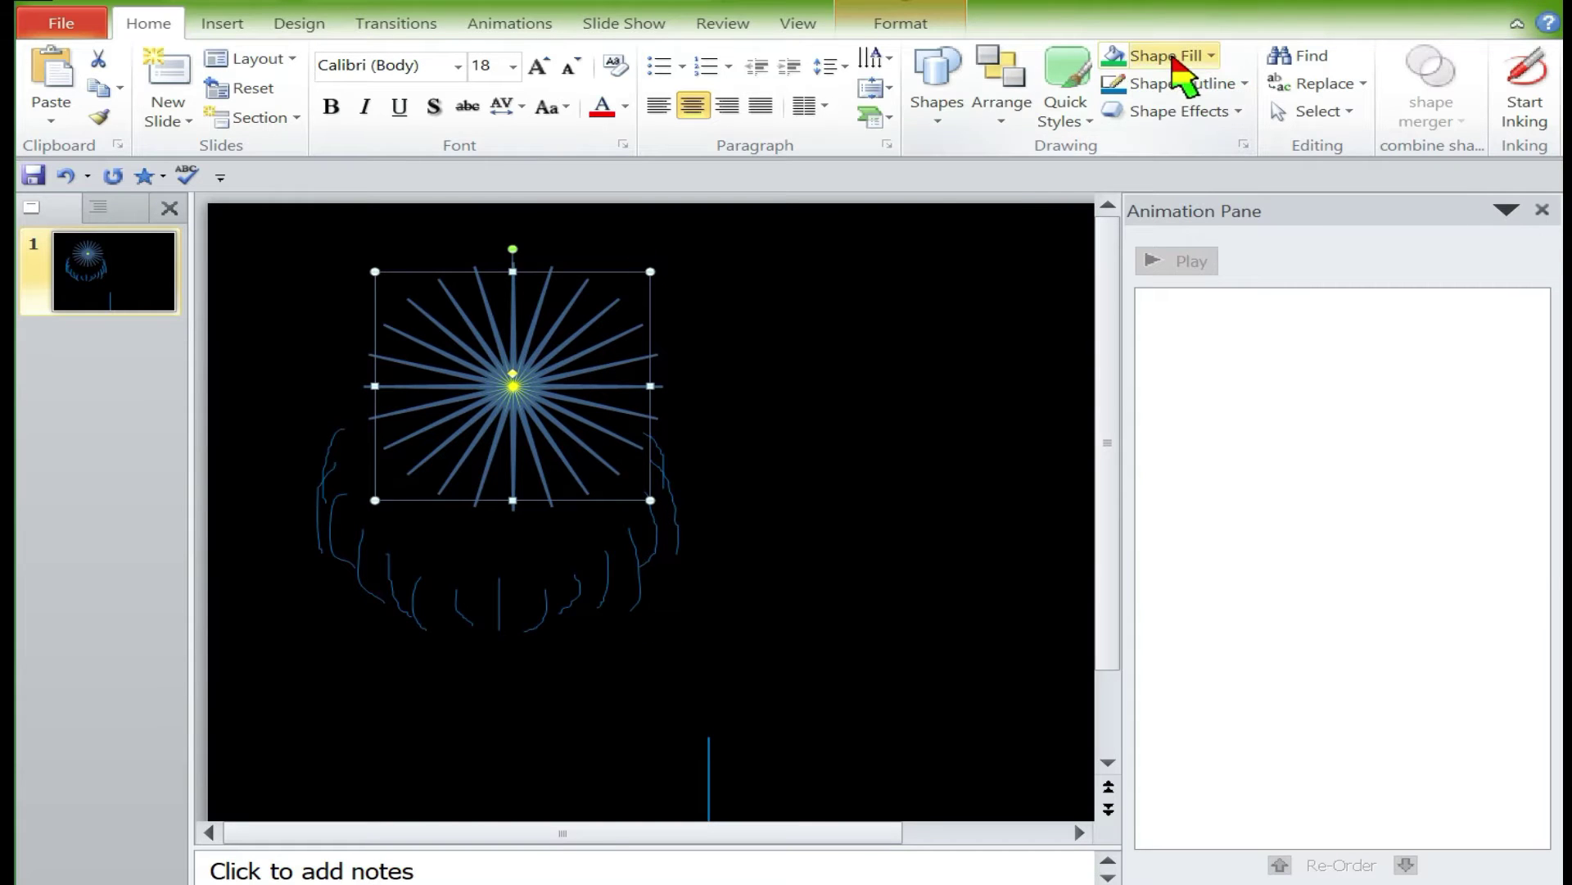
- Fill the starburst light blue and colour its outline rays blue
left_click(1173, 57)
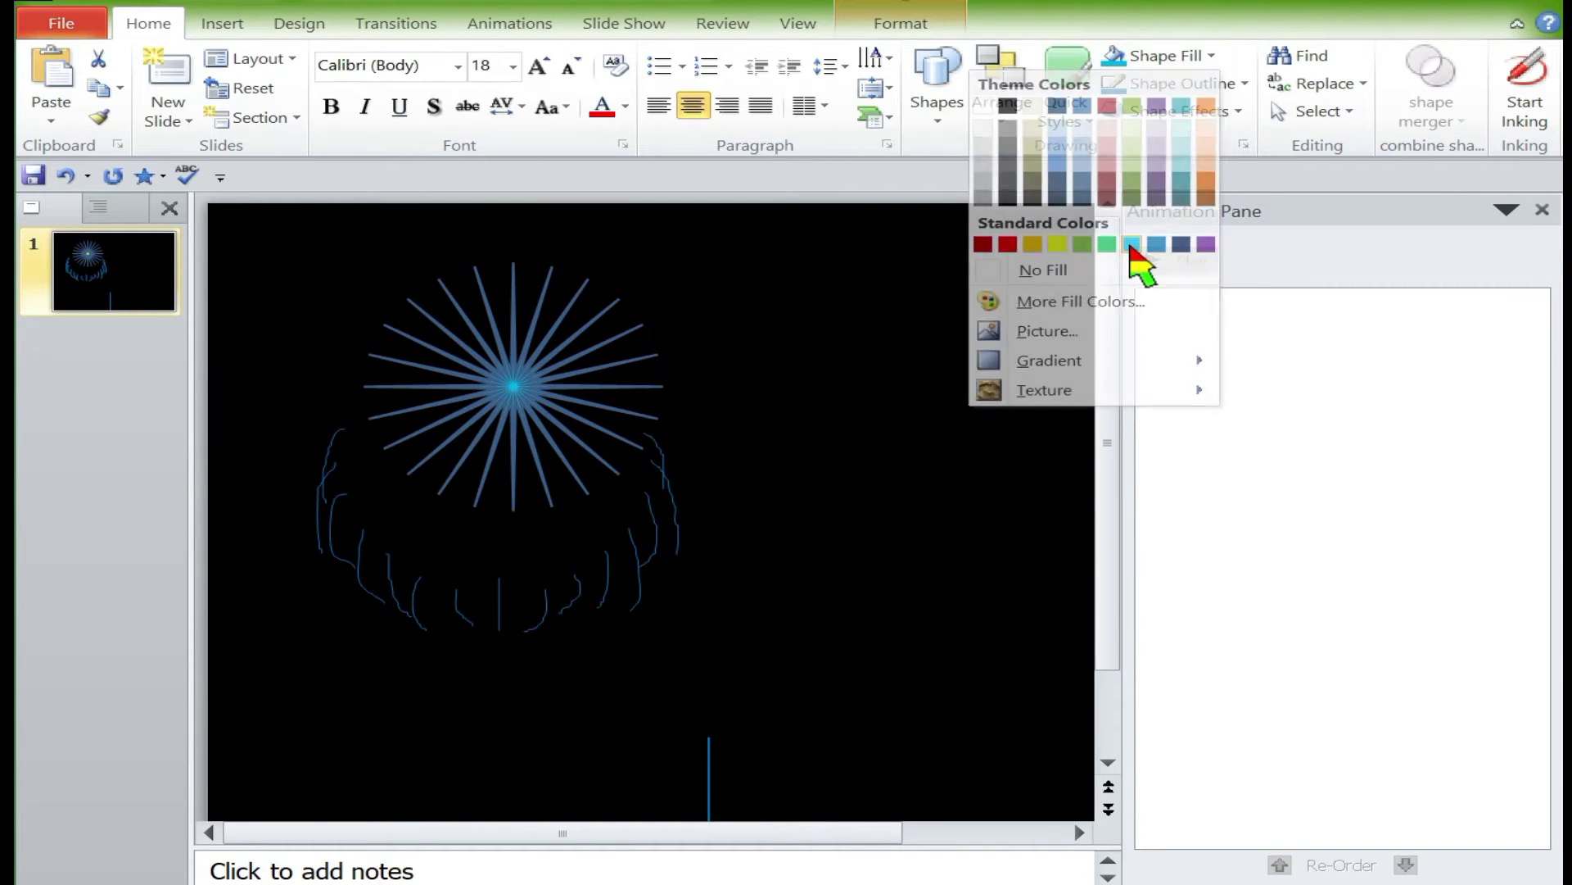
left_click(1131, 244)
left_click(1202, 83)
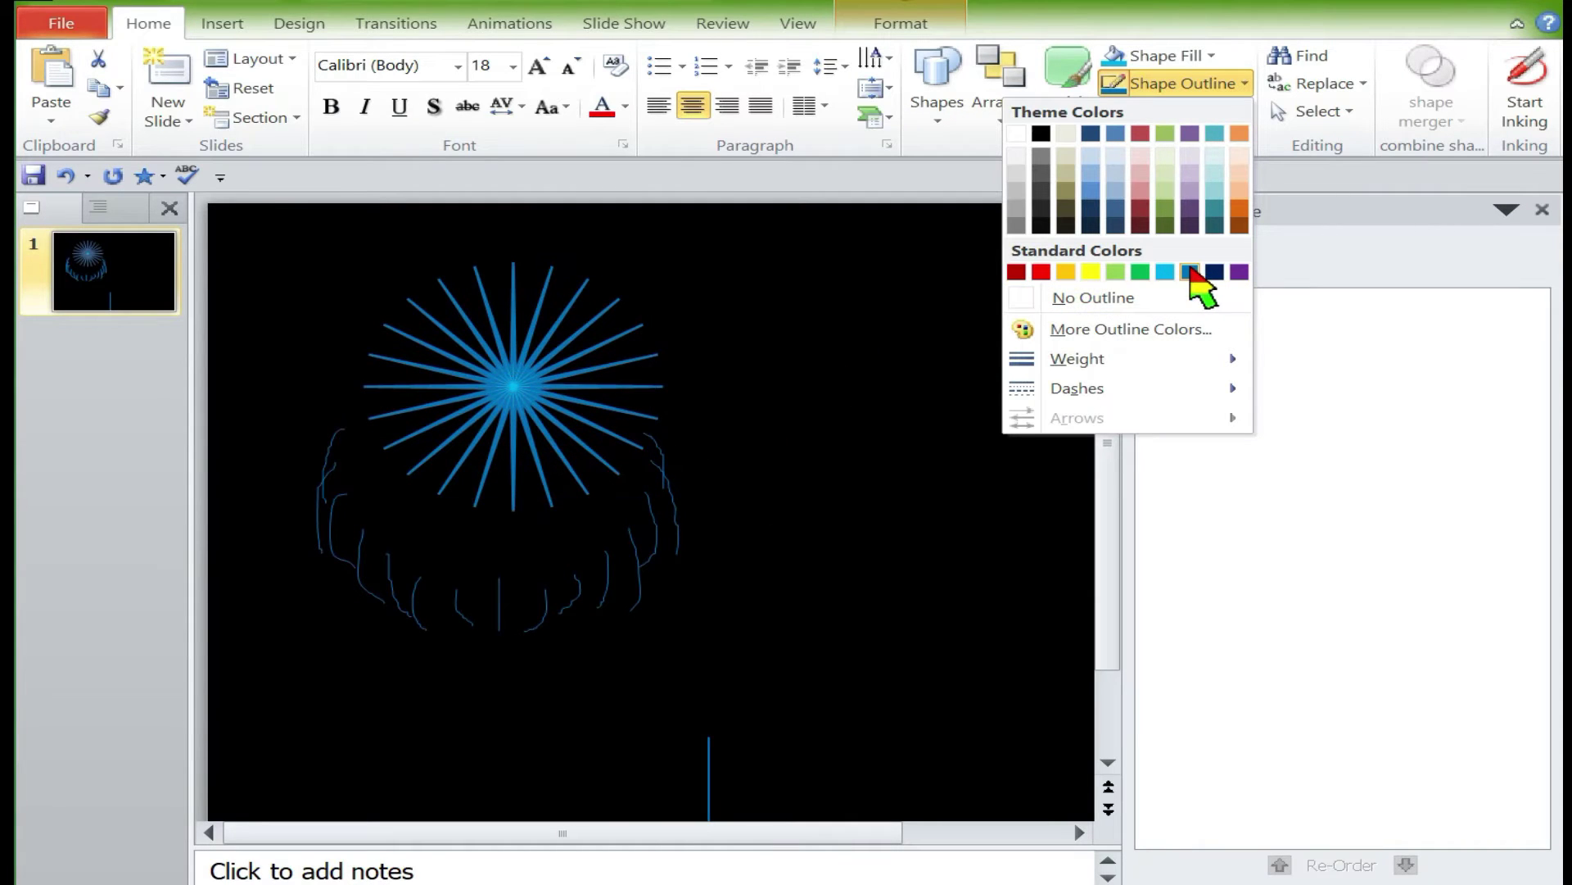
left_click(1190, 271)
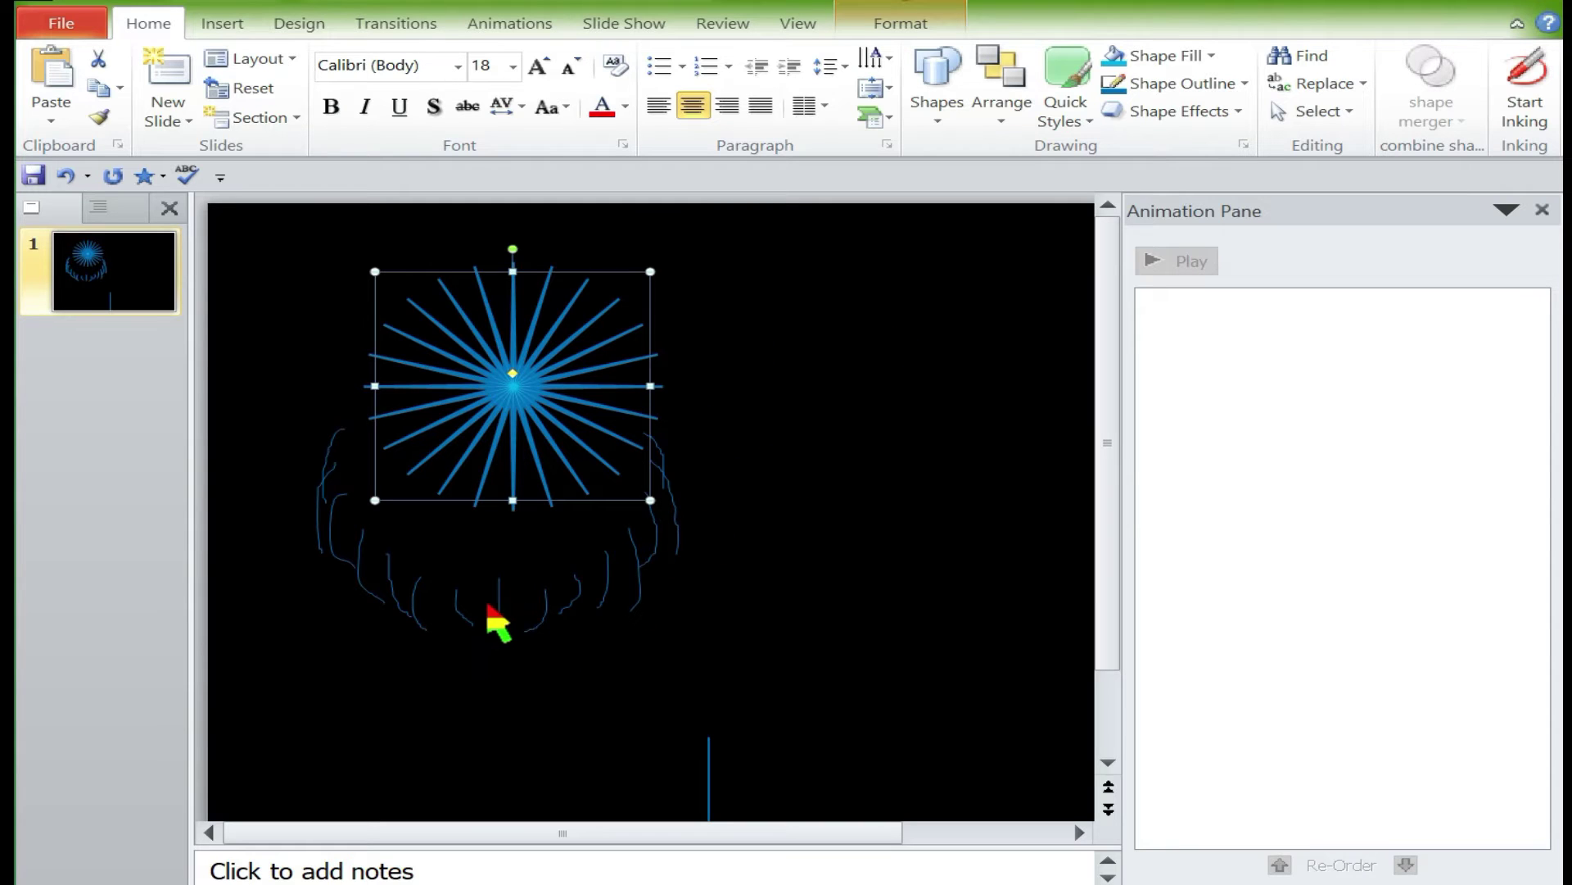
- Move and narrow the spark strokes under the starburst, and drag the stem up to it
left_click(494, 600)
left_click_drag(495, 600, 514, 531)
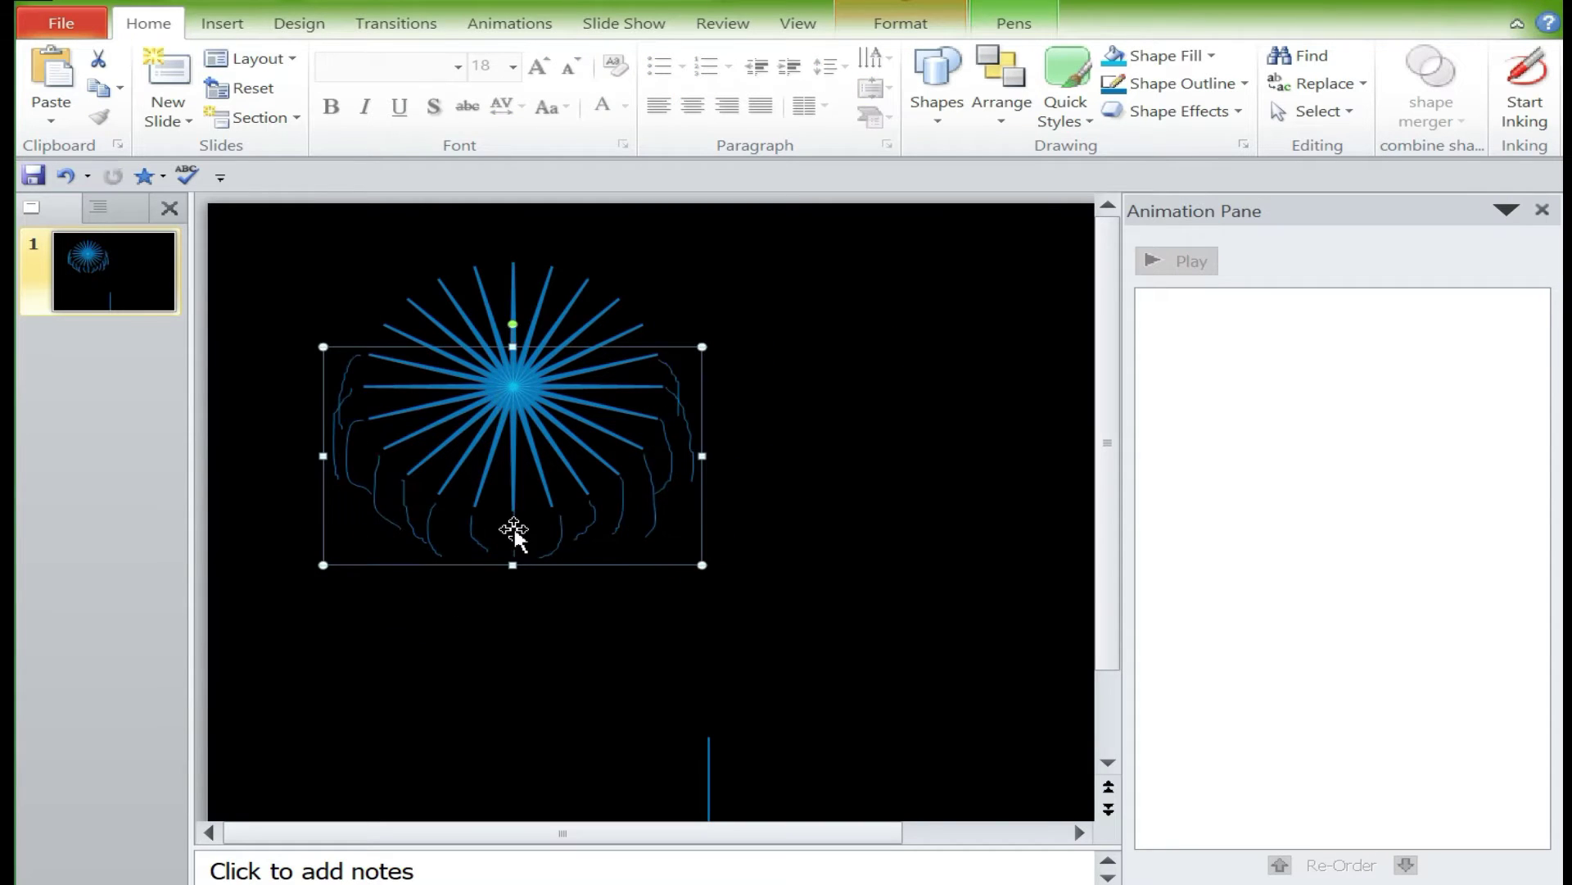
key("Up")
key("Up")
key("Up")
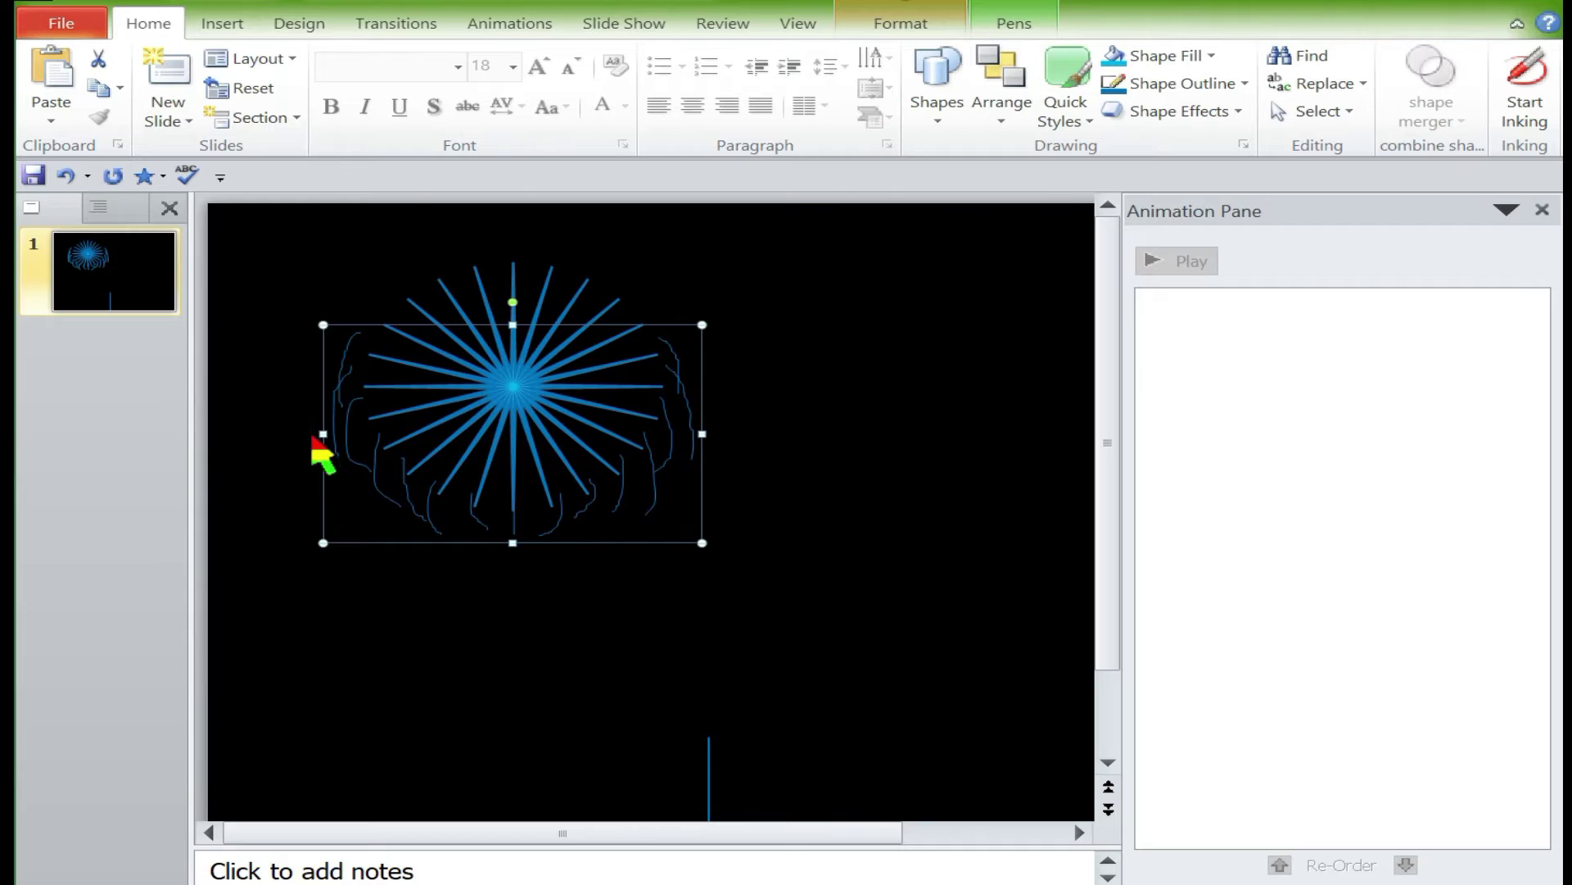
left_click_drag(323, 432, 356, 433)
left_click_drag(702, 433, 668, 434)
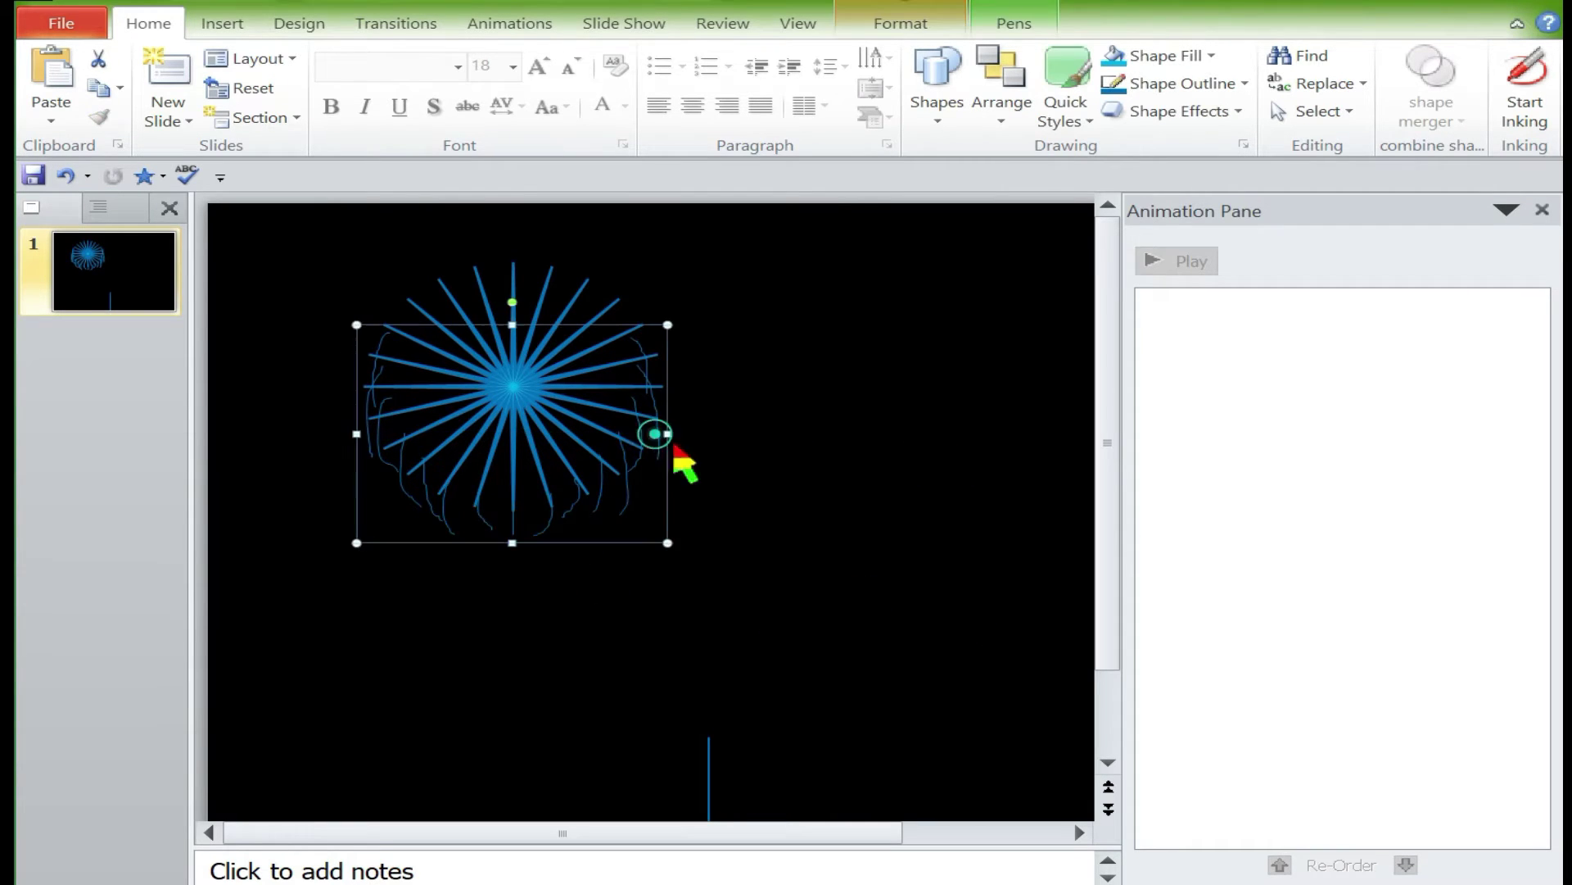
key("ctrl+z")
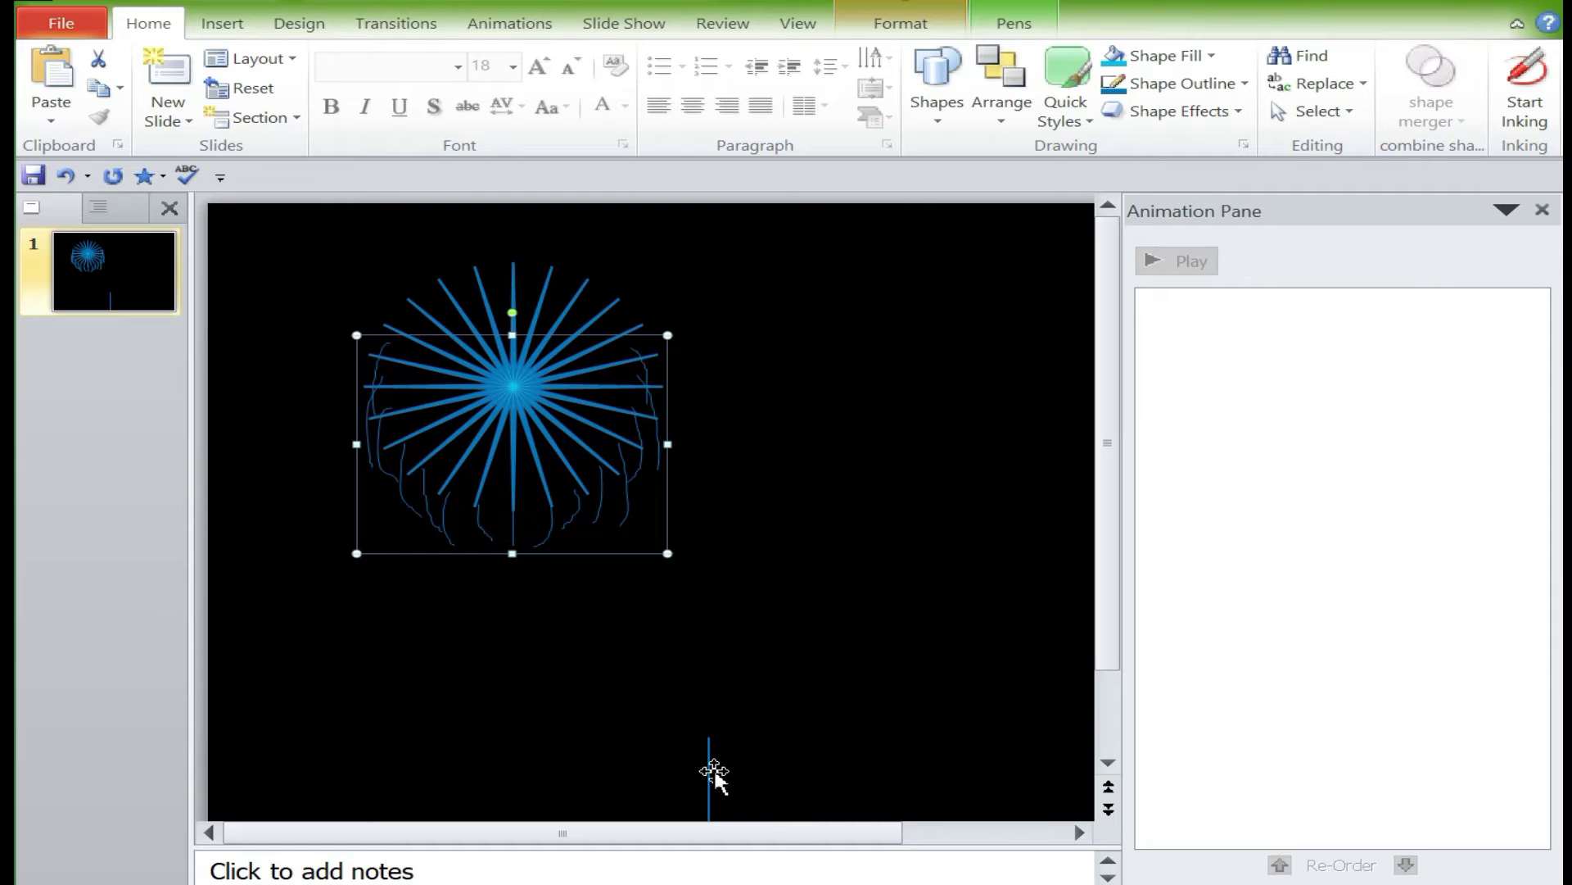
left_click_drag(714, 774, 518, 536)
- Change the starburst's fill to yellow to form its centre
left_click(508, 387)
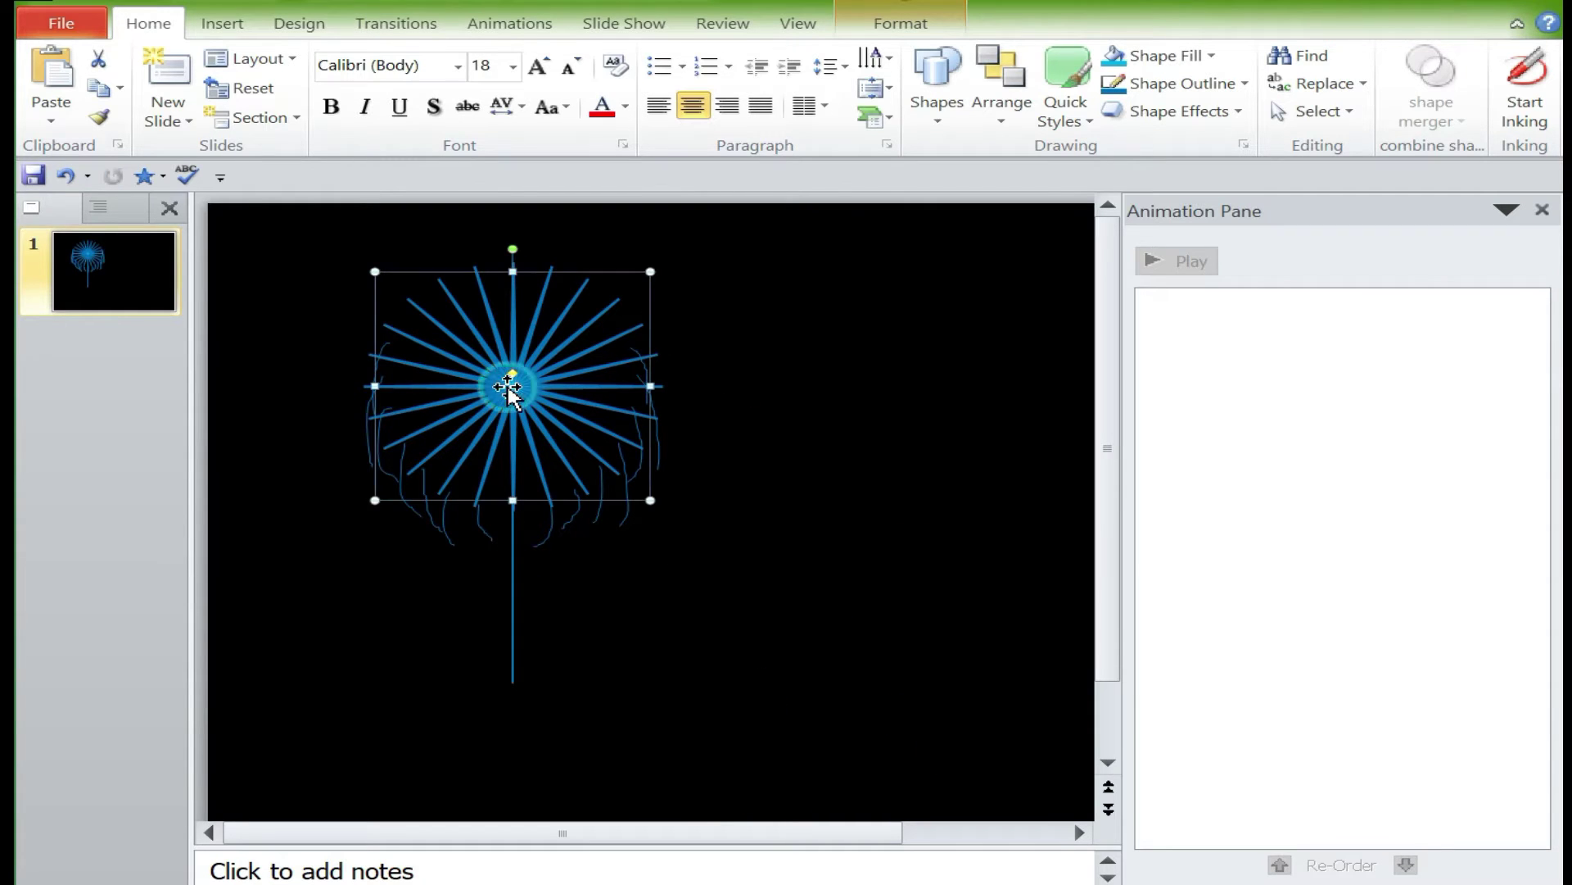
left_click(1188, 56)
left_click(1064, 243)
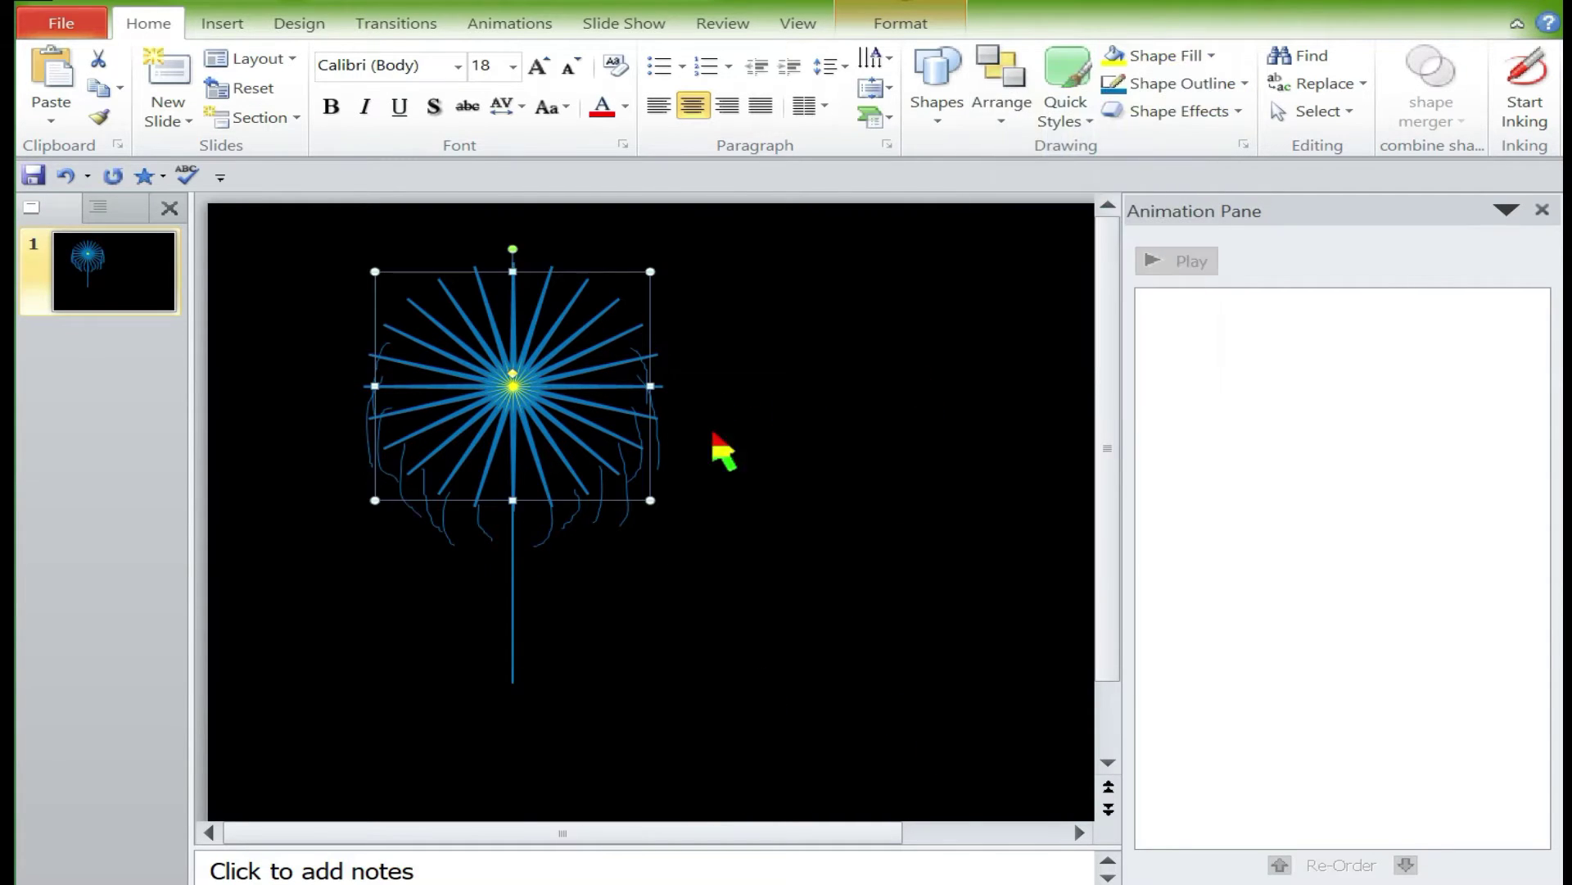
left_click(1204, 83)
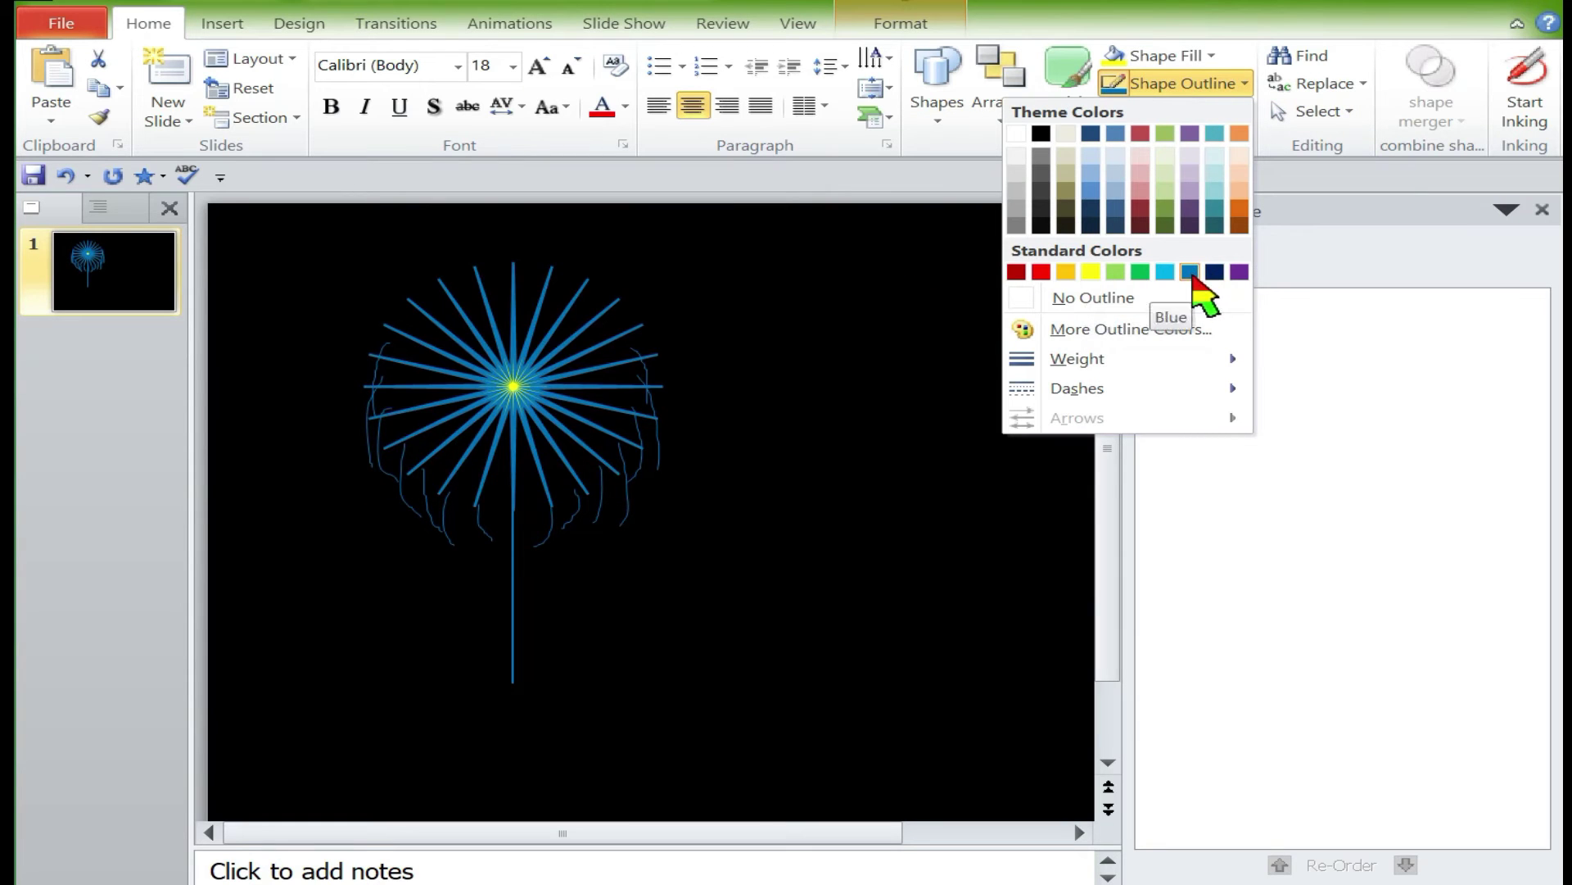
right_click(516, 385)
left_click(344, 829)
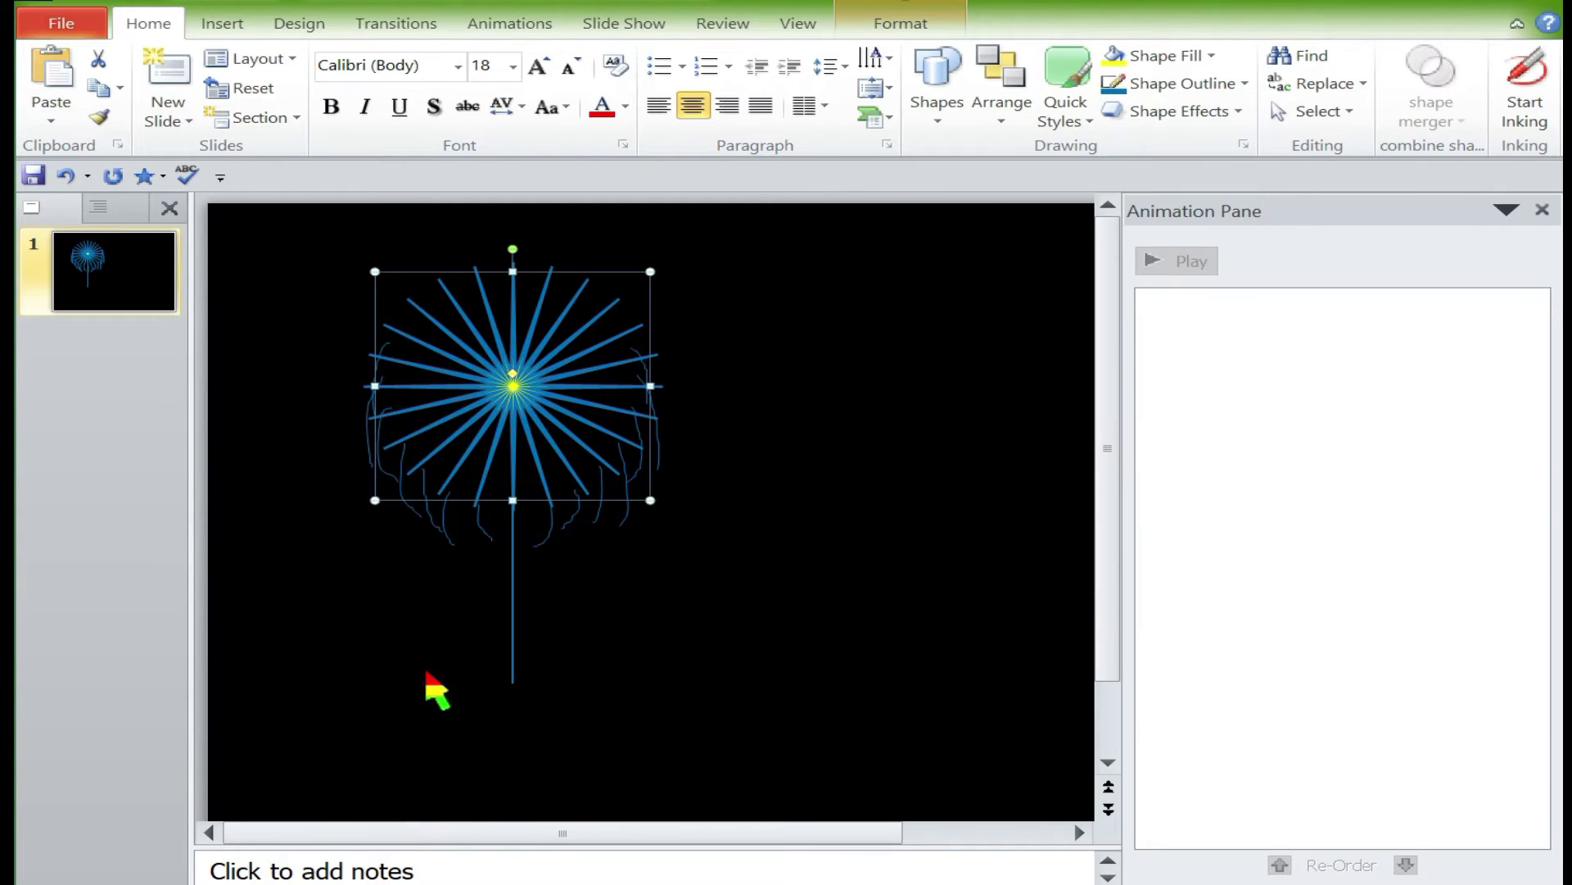
- Reapply the gradient fill and move the stops, one to 39%, widening the yellow core
left_click_drag(333, 163, 1053, 188)
left_click(980, 307)
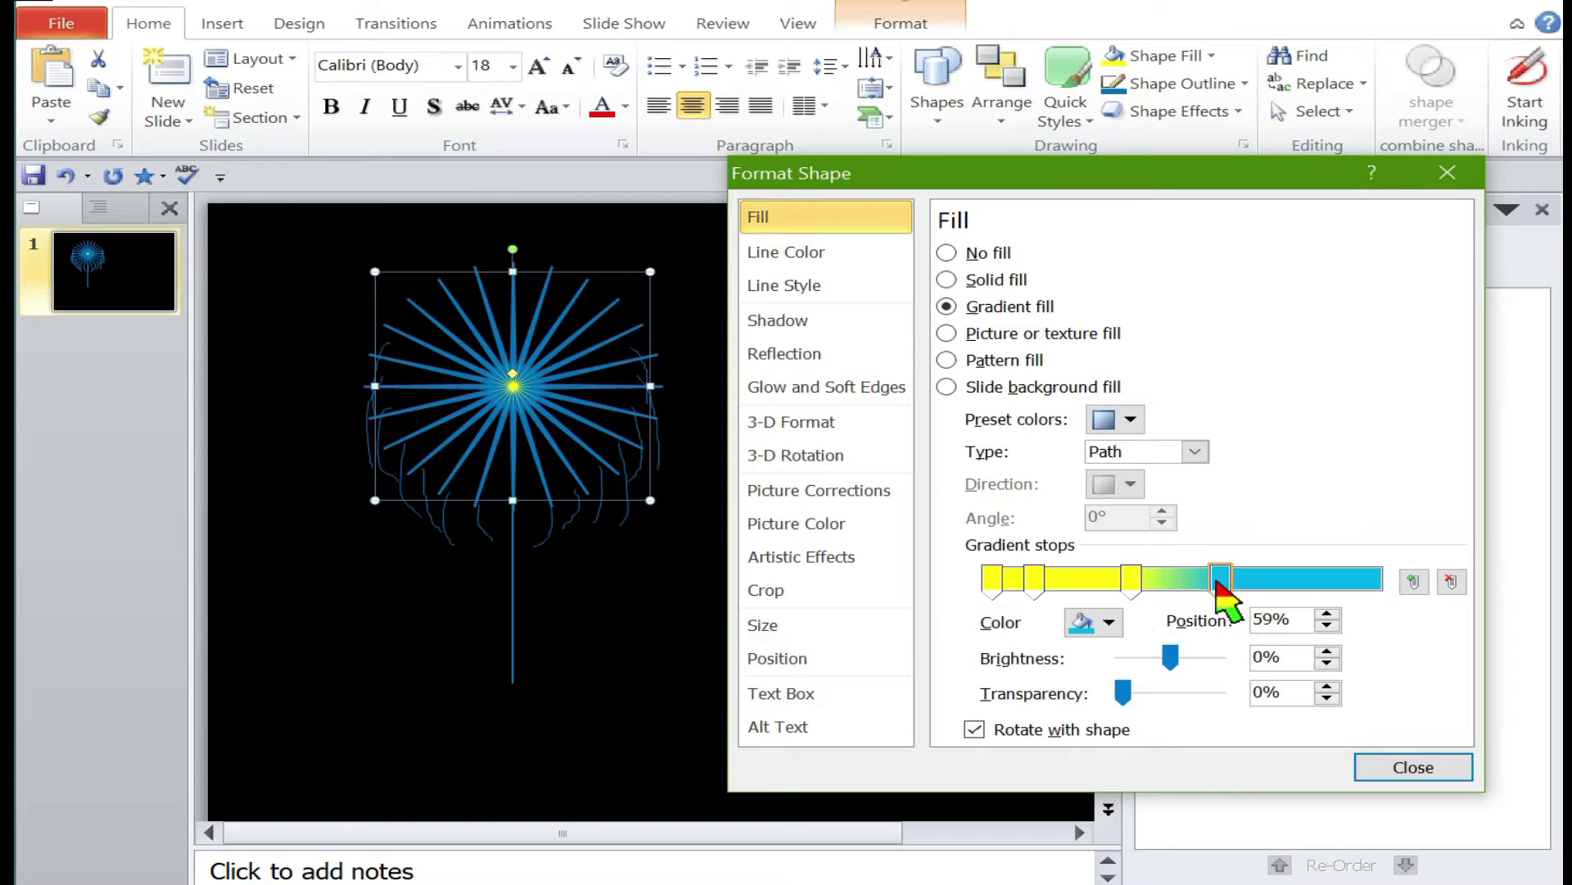
mouse_move(1219, 583)
left_mouse_down()
mouse_move(1290, 580)
mouse_move(1240, 580)
left_mouse_up()
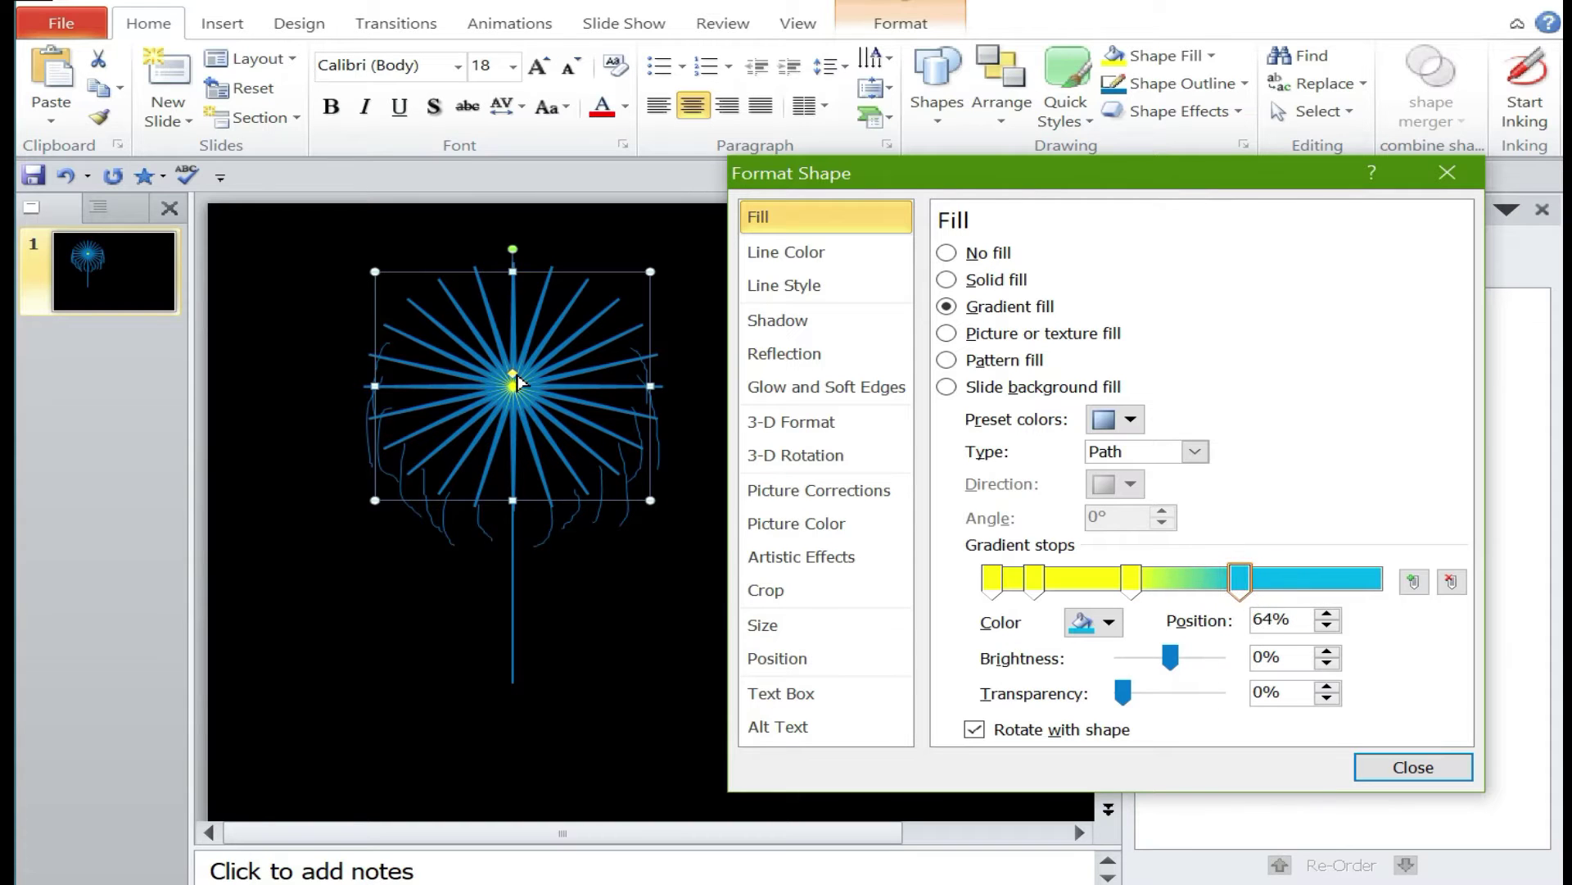
left_click(518, 382)
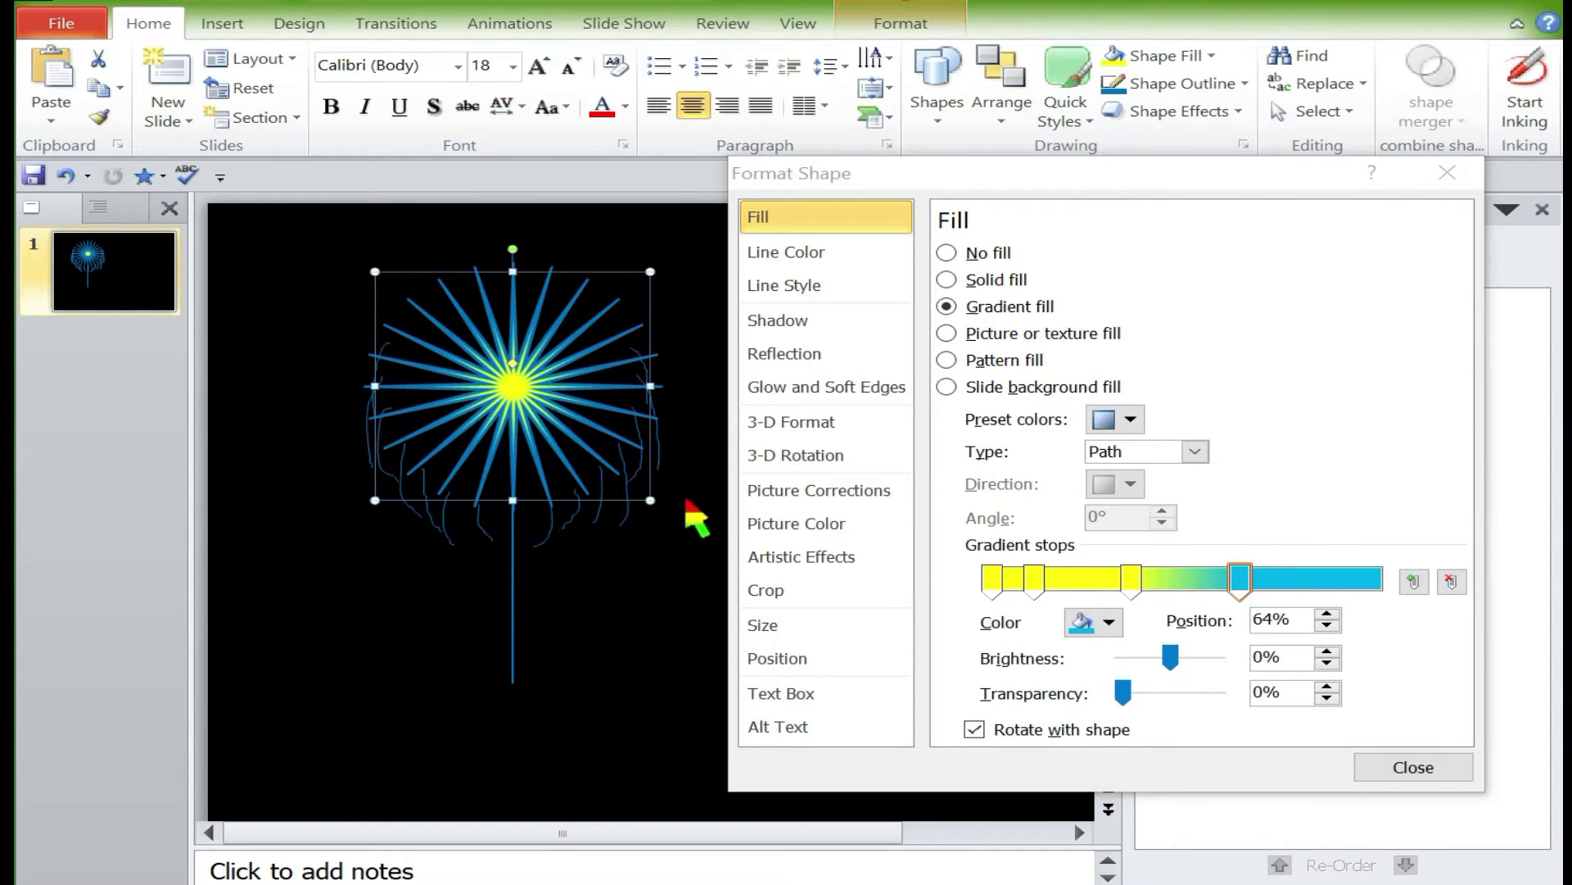
left_click(1237, 580)
mouse_move(1135, 581)
left_mouse_down()
mouse_move(1196, 582)
mouse_move(1098, 582)
mouse_move(1144, 582)
mouse_move(1098, 583)
mouse_move(1117, 583)
left_mouse_up()
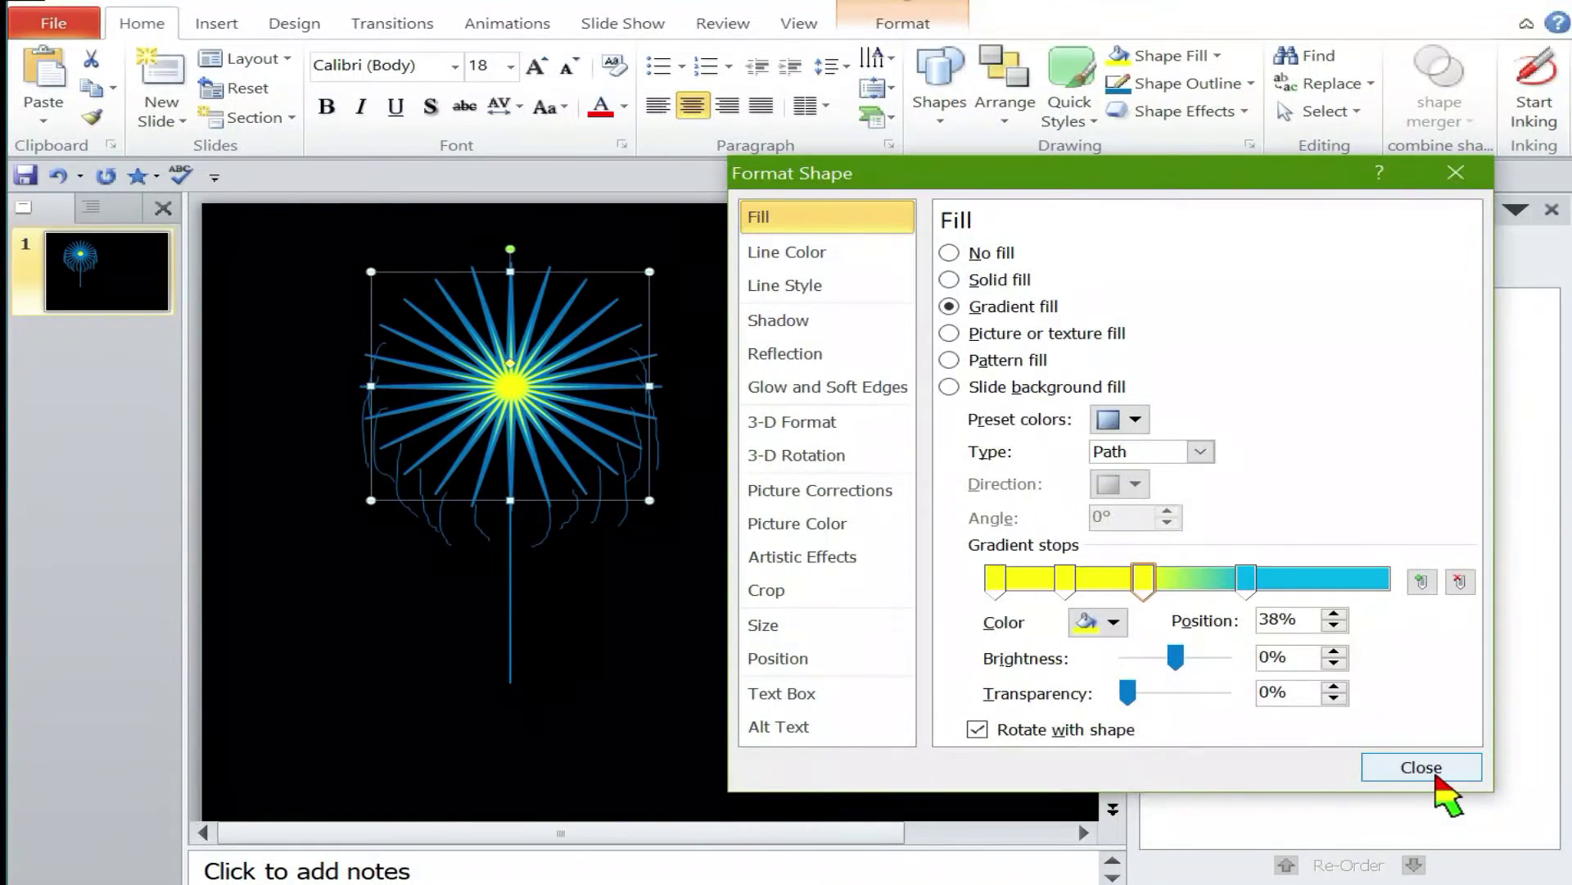
left_click(1435, 774)
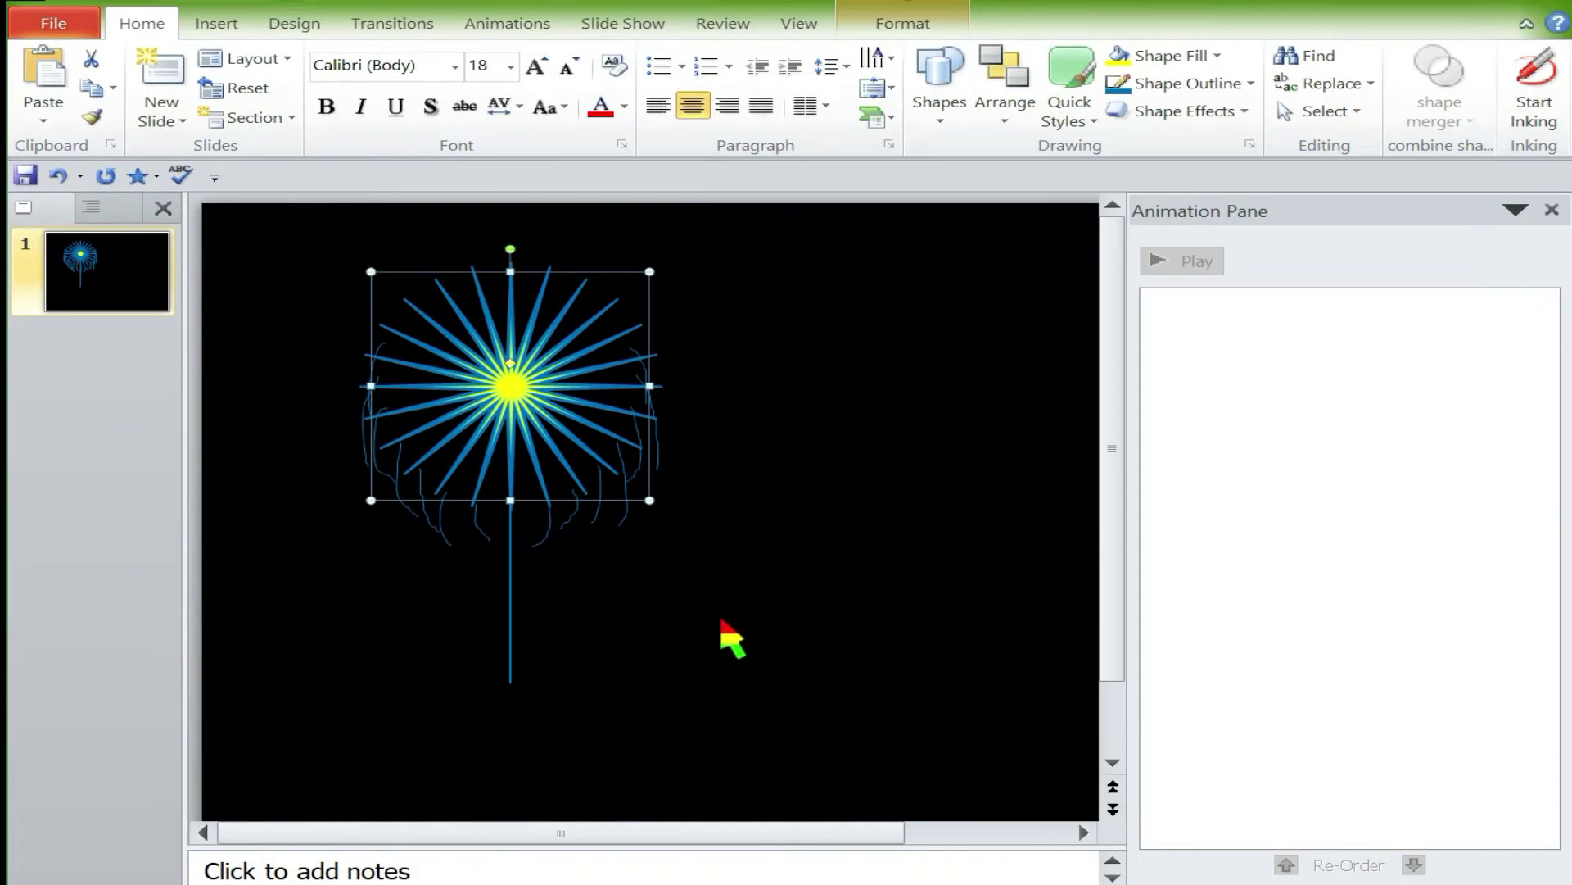
left_click(833, 712)
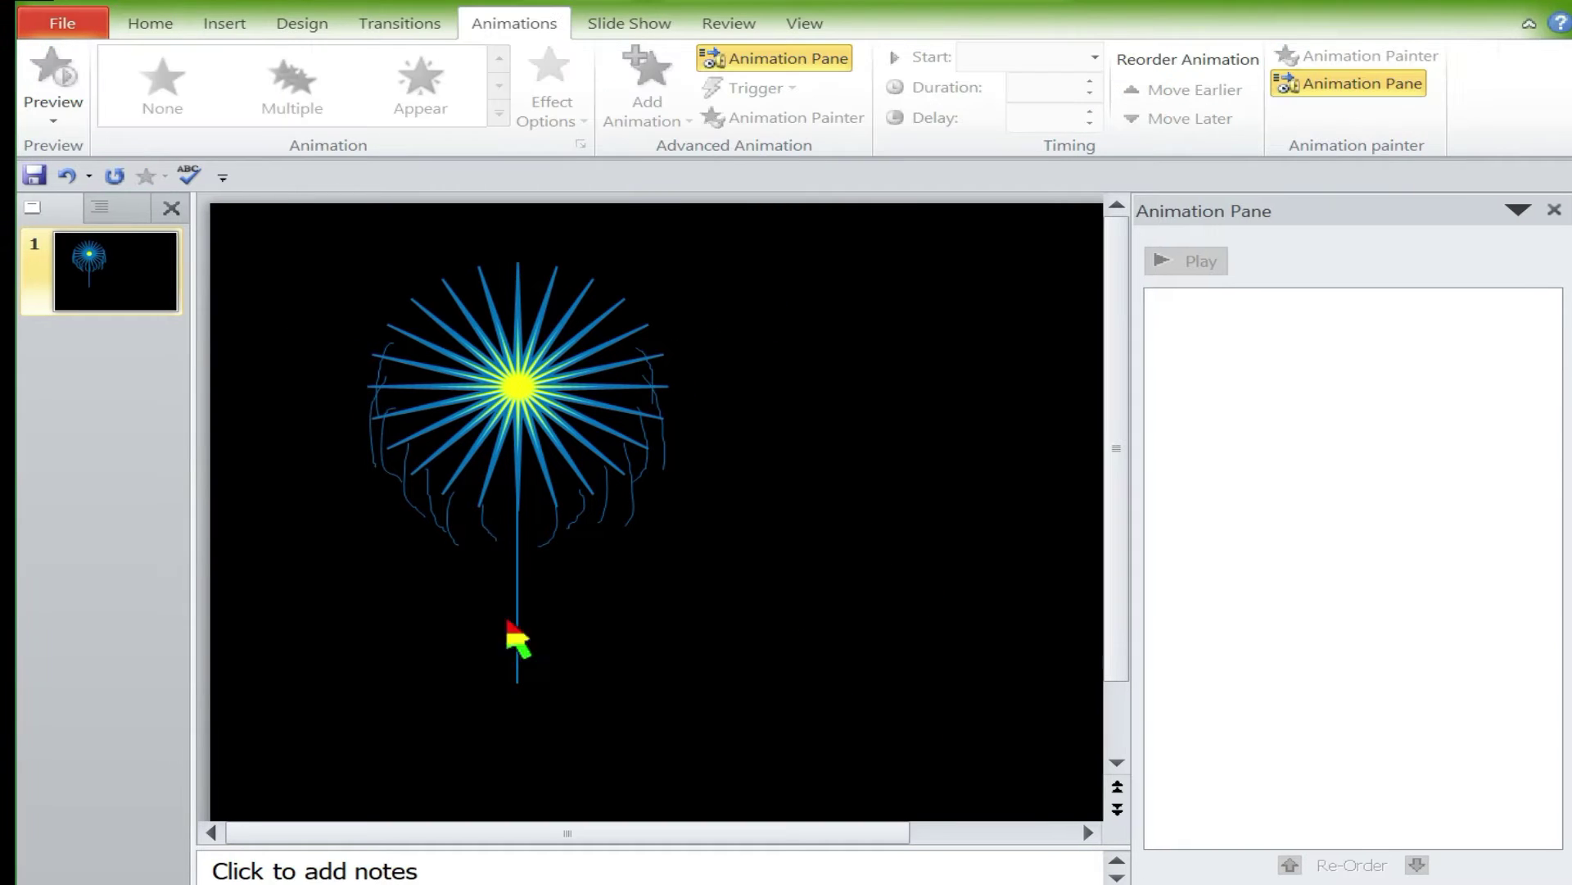
- Give the stem line a Fly In entrance animation
left_click(516, 610)
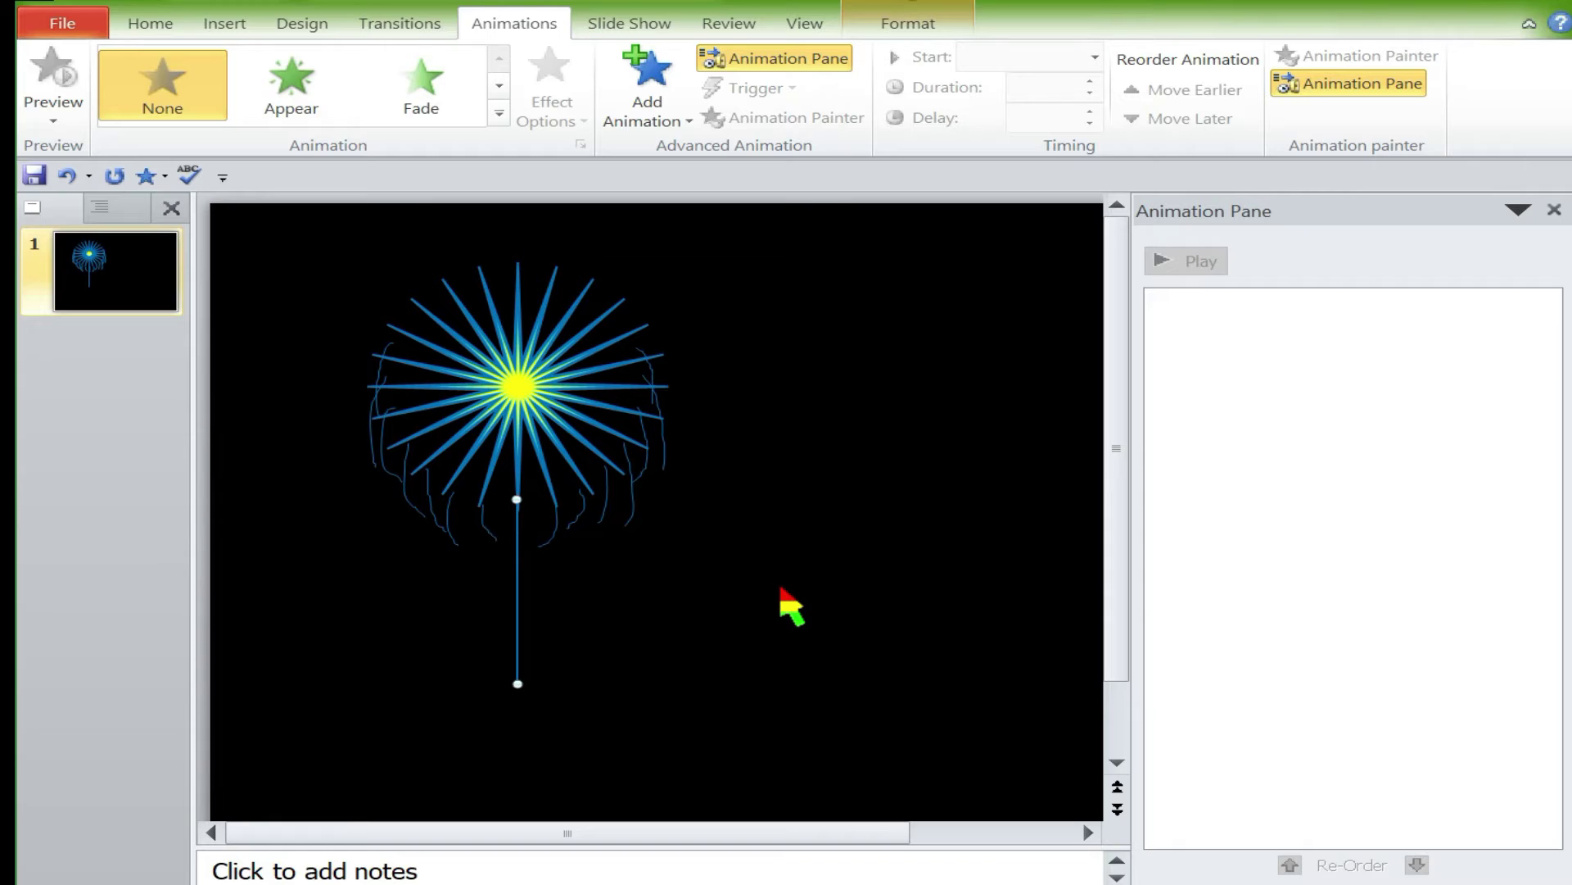
left_click(643, 111)
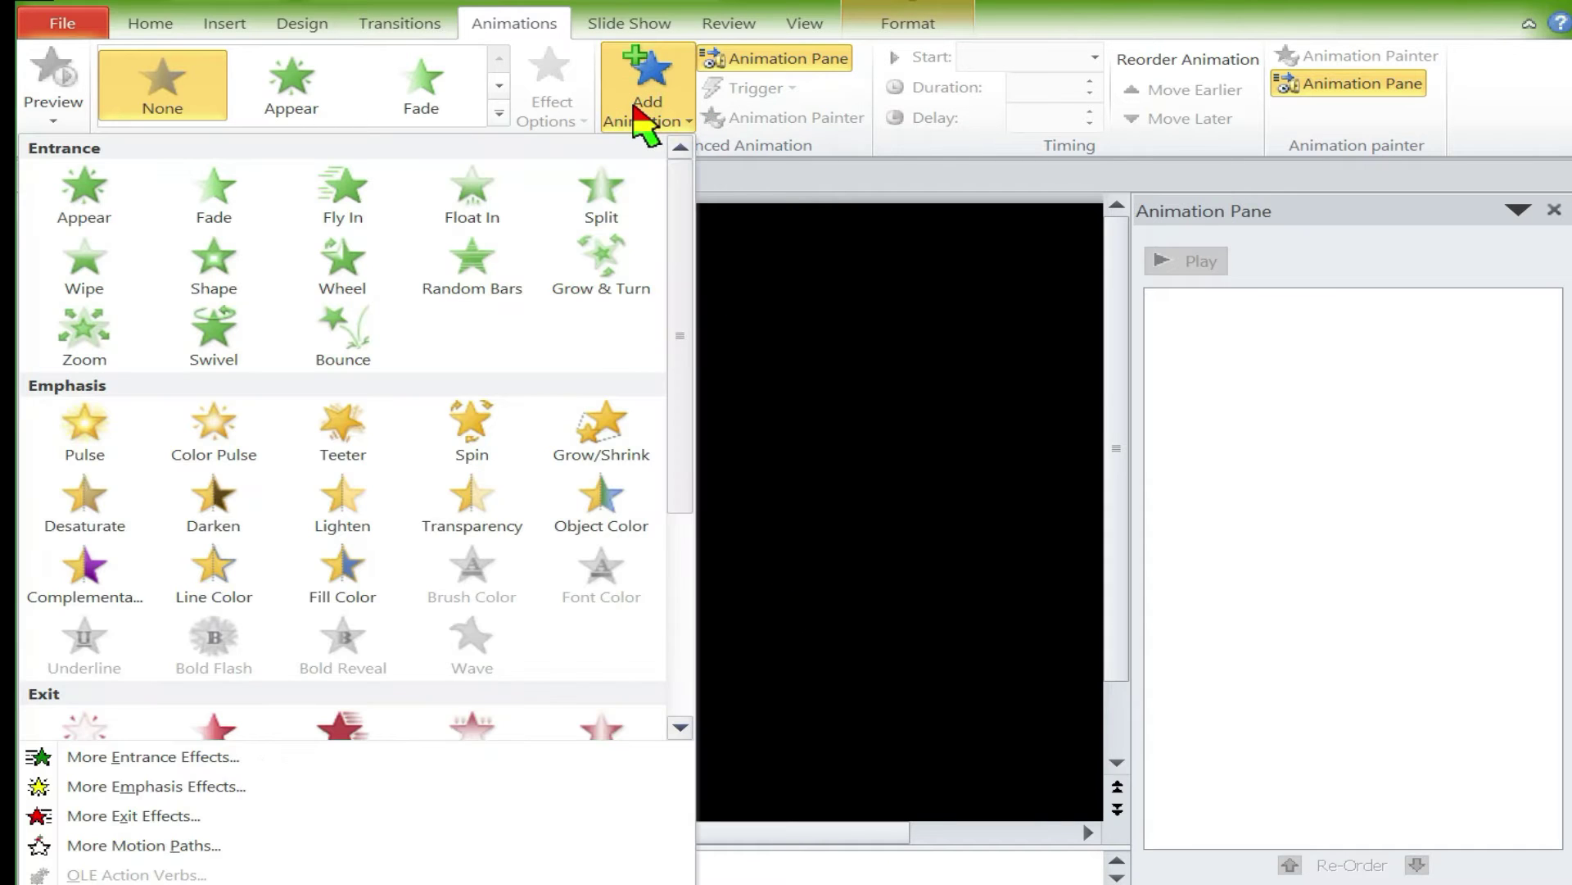
left_click(348, 201)
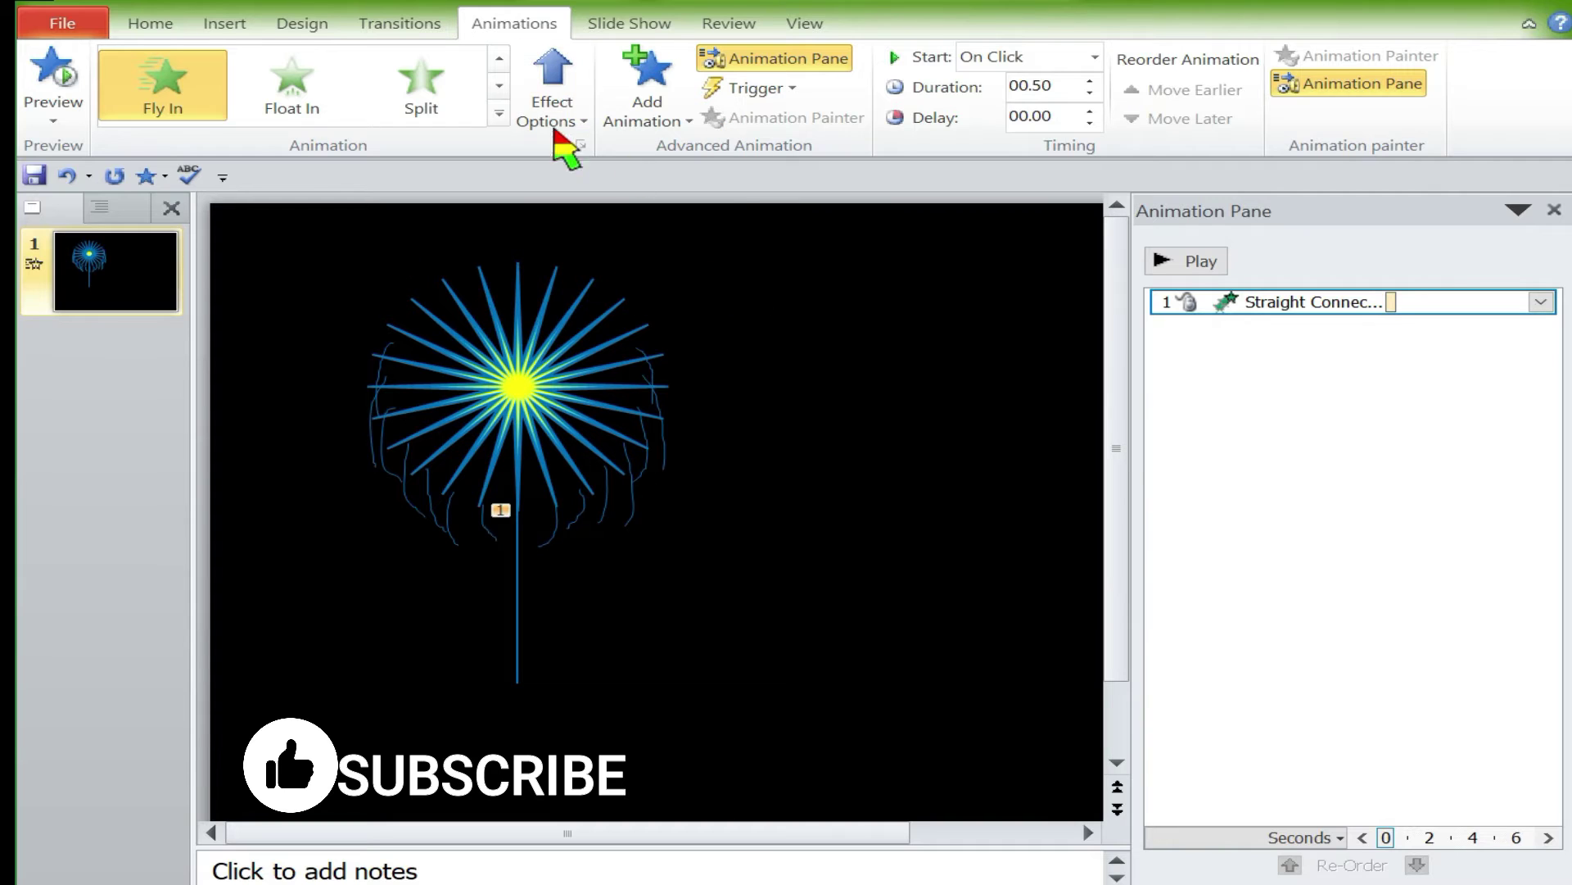
left_click(572, 309)
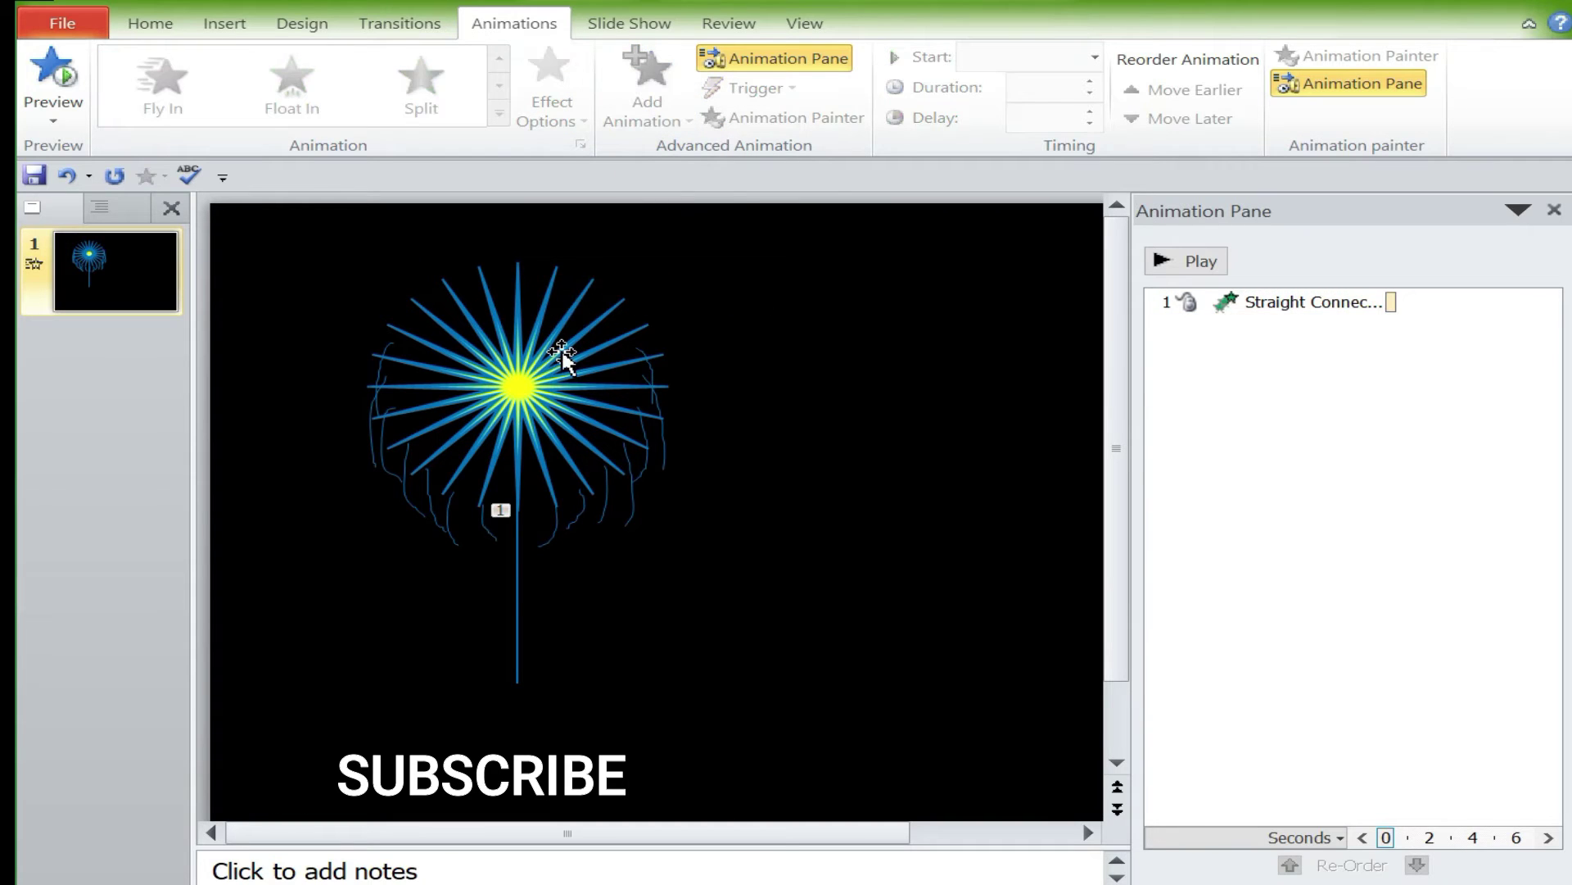
- Add a Random Bars exit to the stem line, starting With Previous
left_click(518, 577)
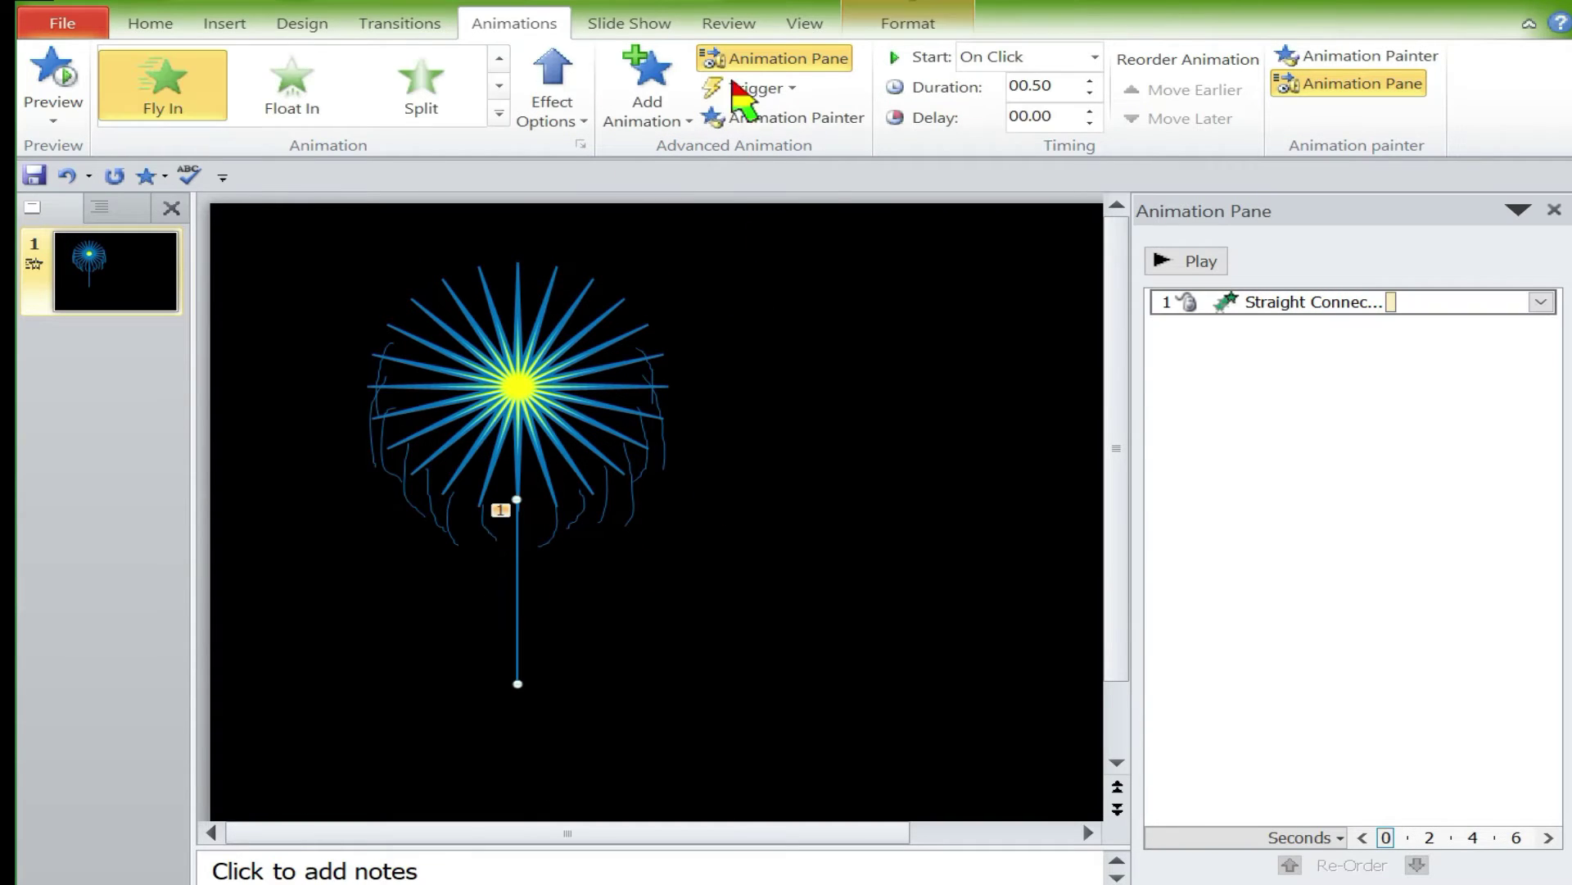
left_click(658, 123)
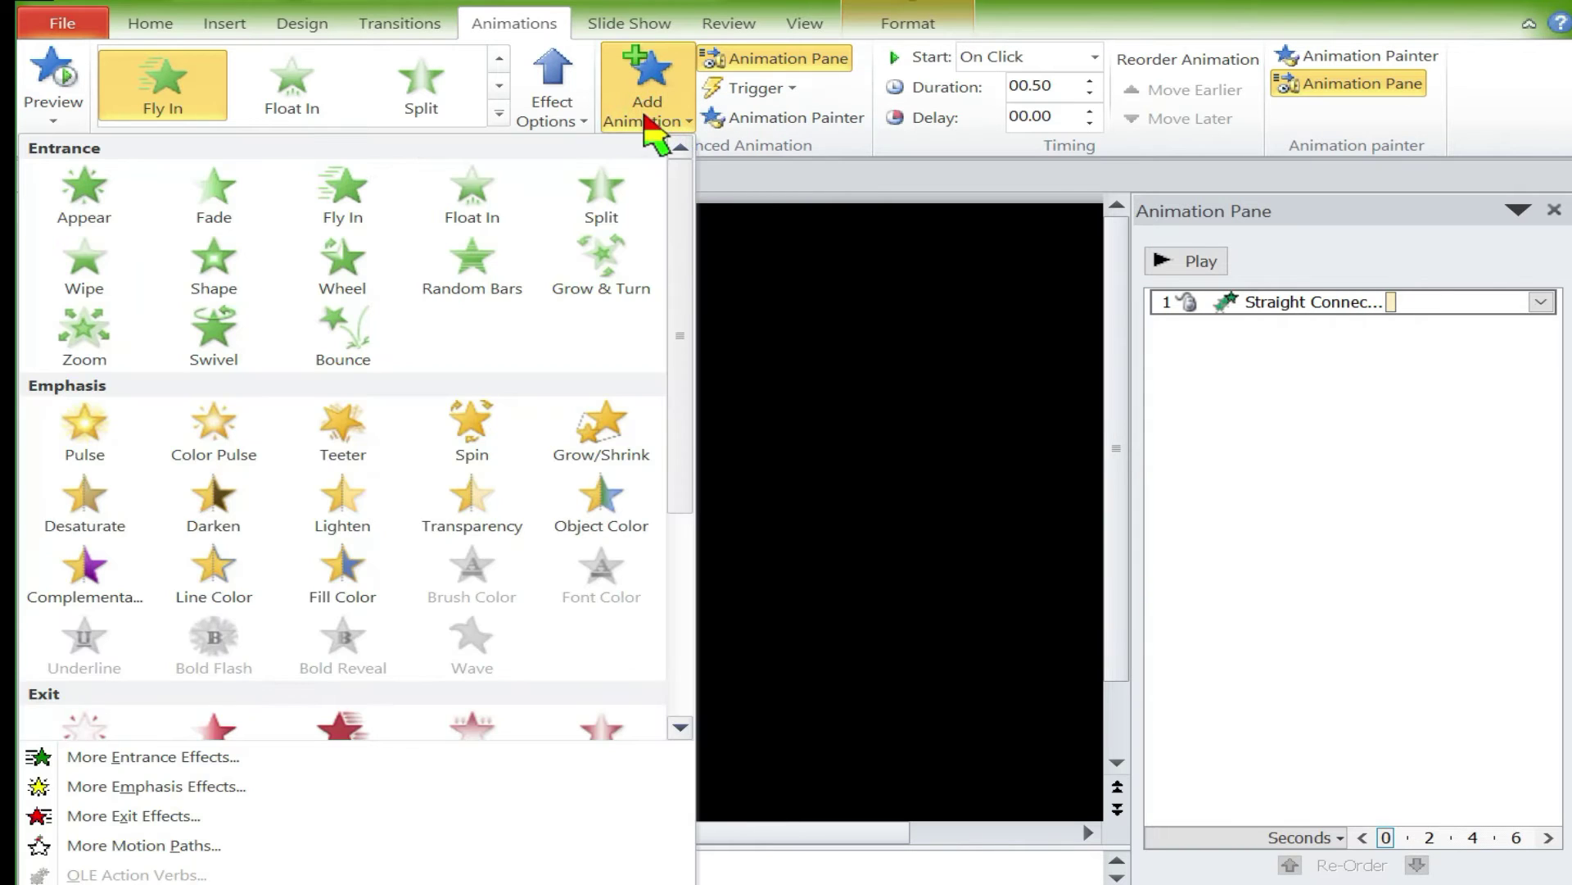
mouse_move(680, 246)
left_mouse_down()
mouse_move(680, 442)
mouse_move(640, 647)
left_mouse_up()
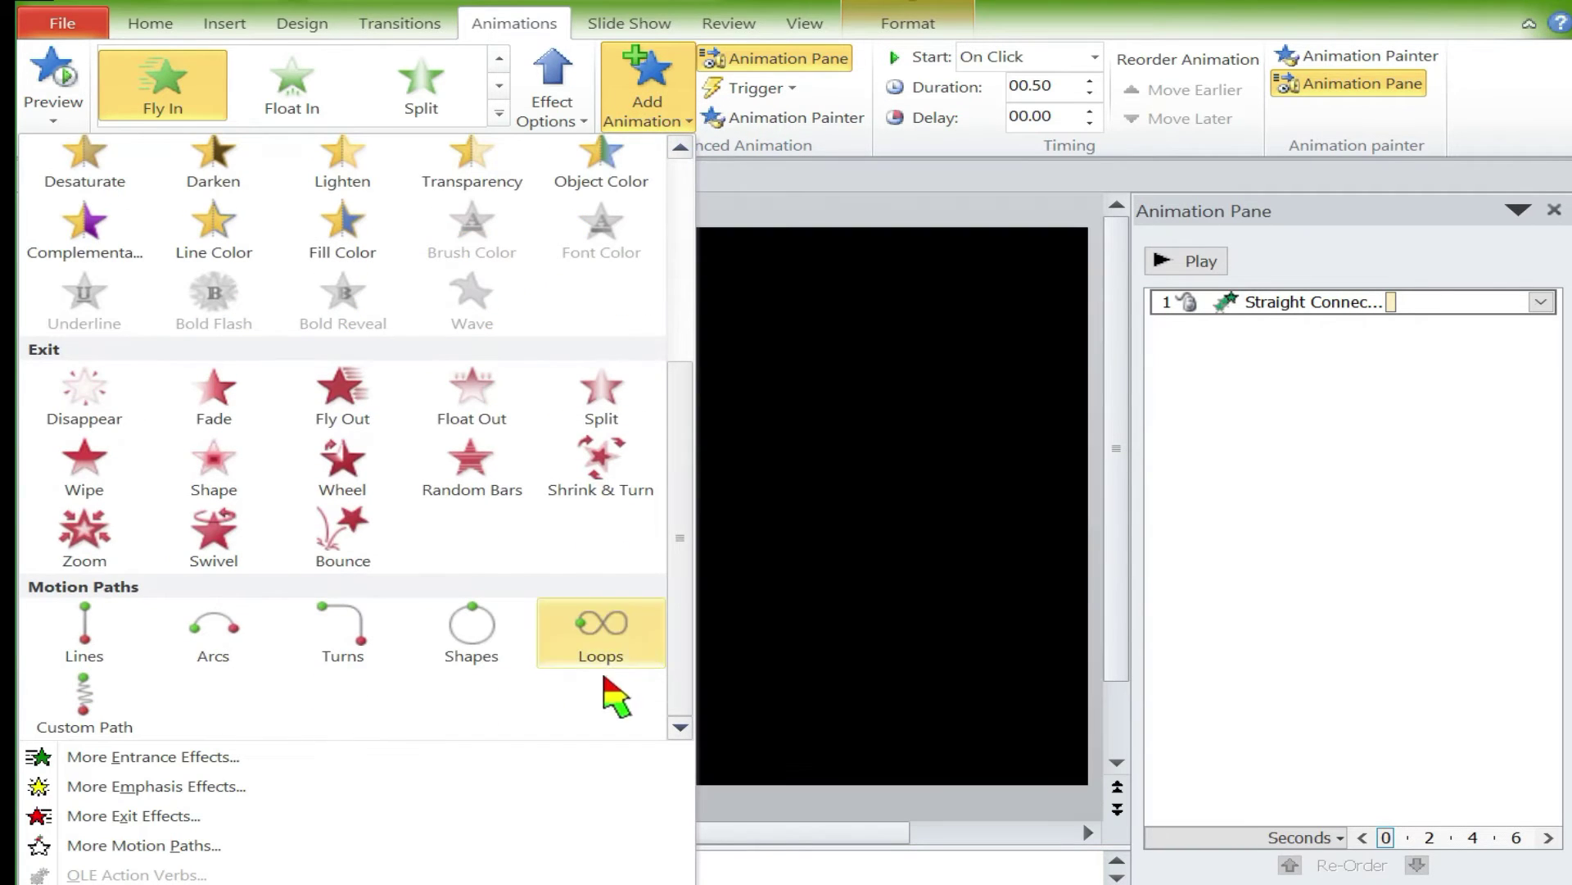
left_click(484, 490)
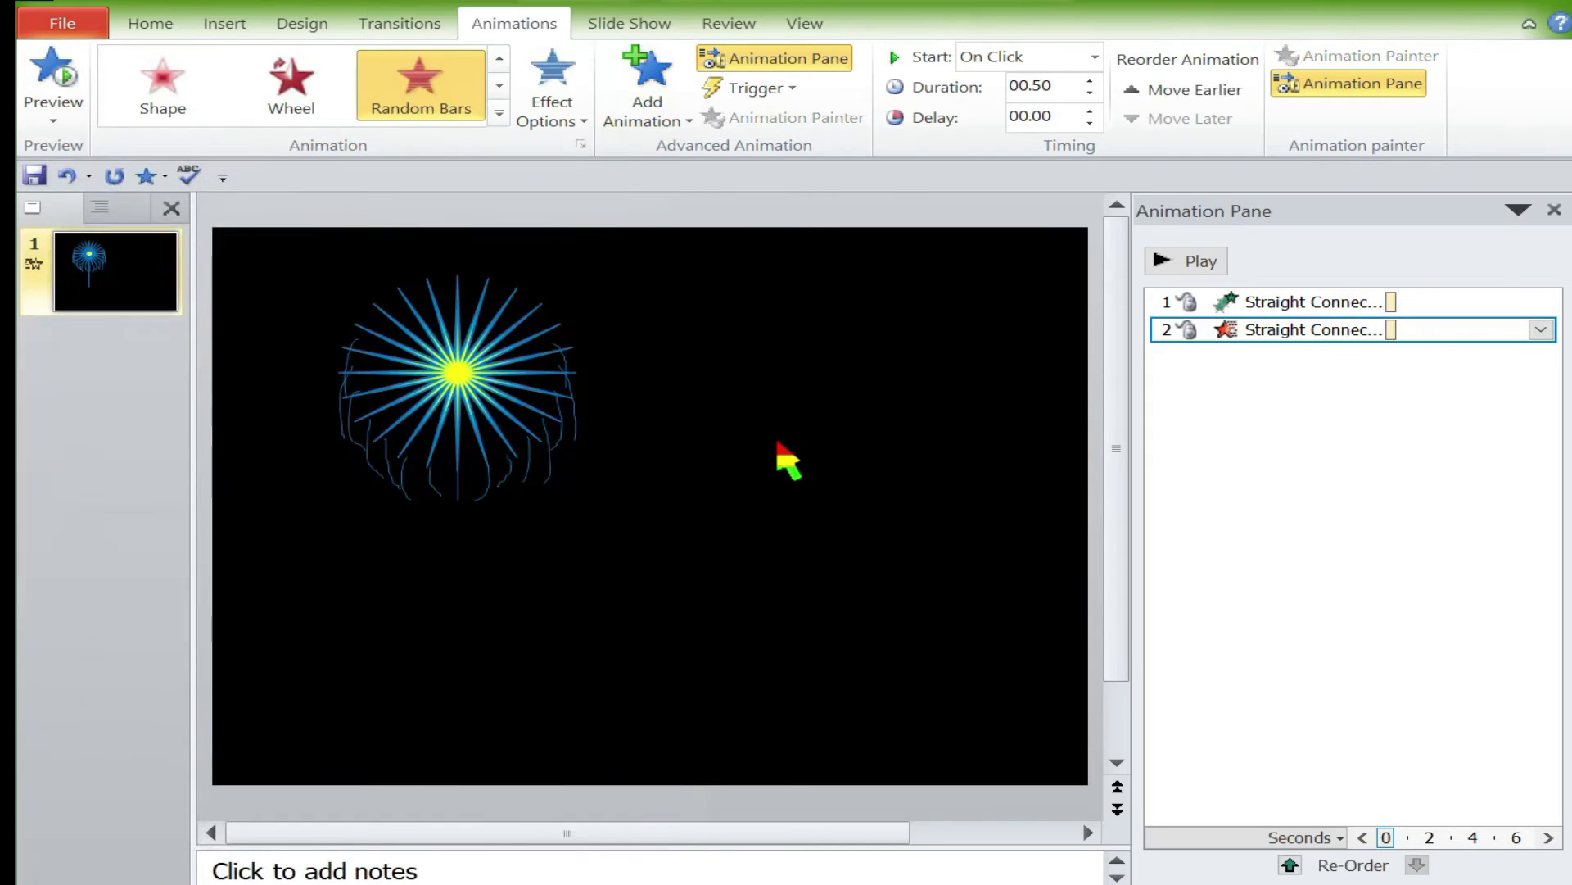
left_click(1540, 330)
left_click(1384, 390)
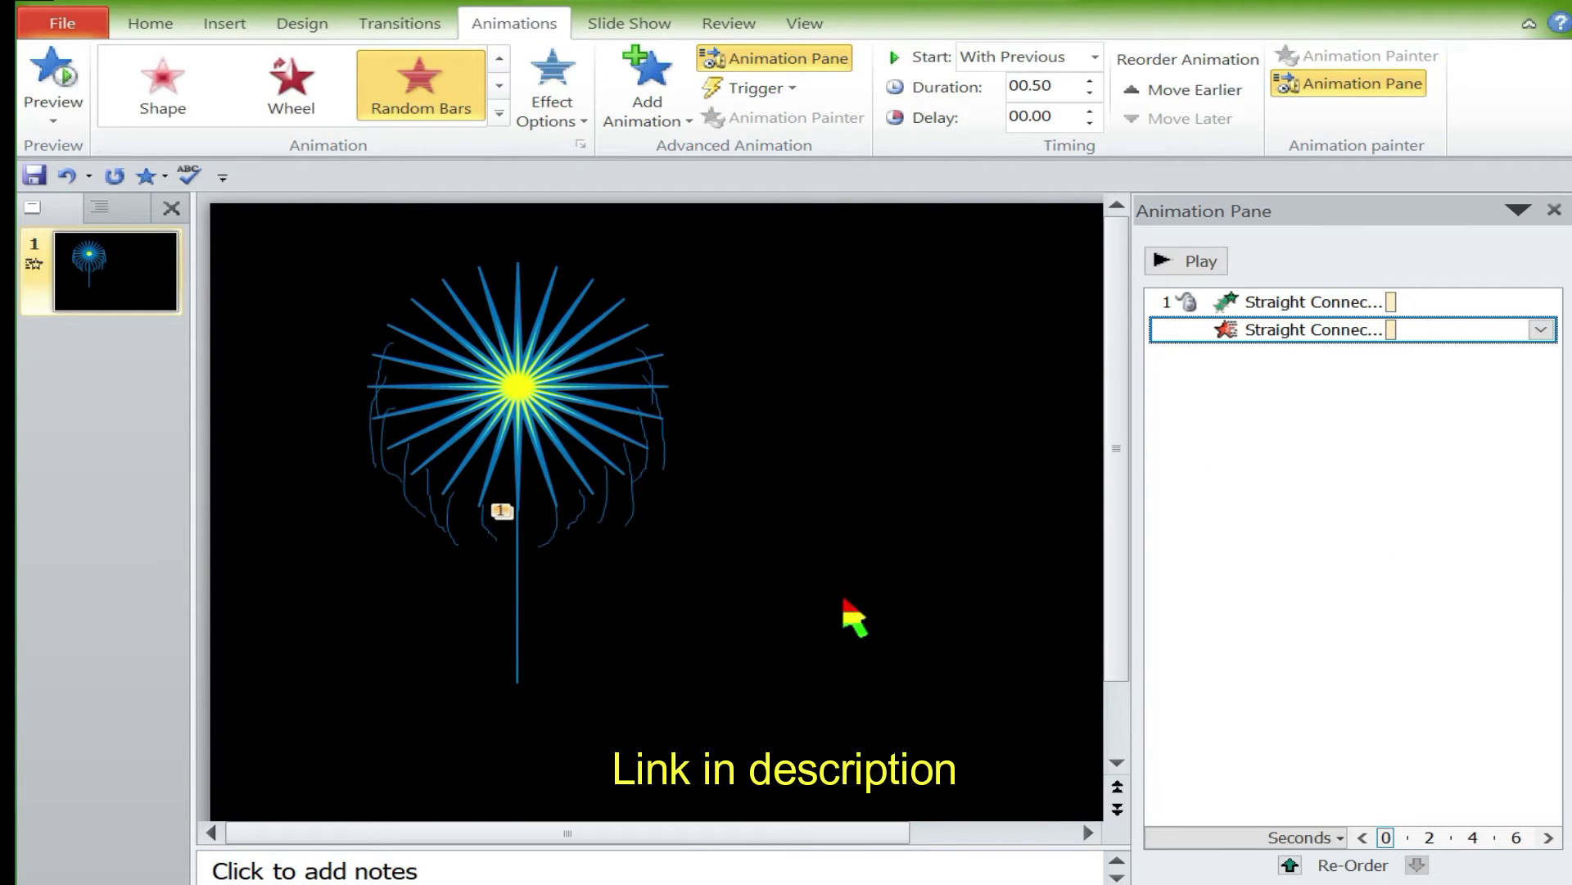
left_click(619, 338)
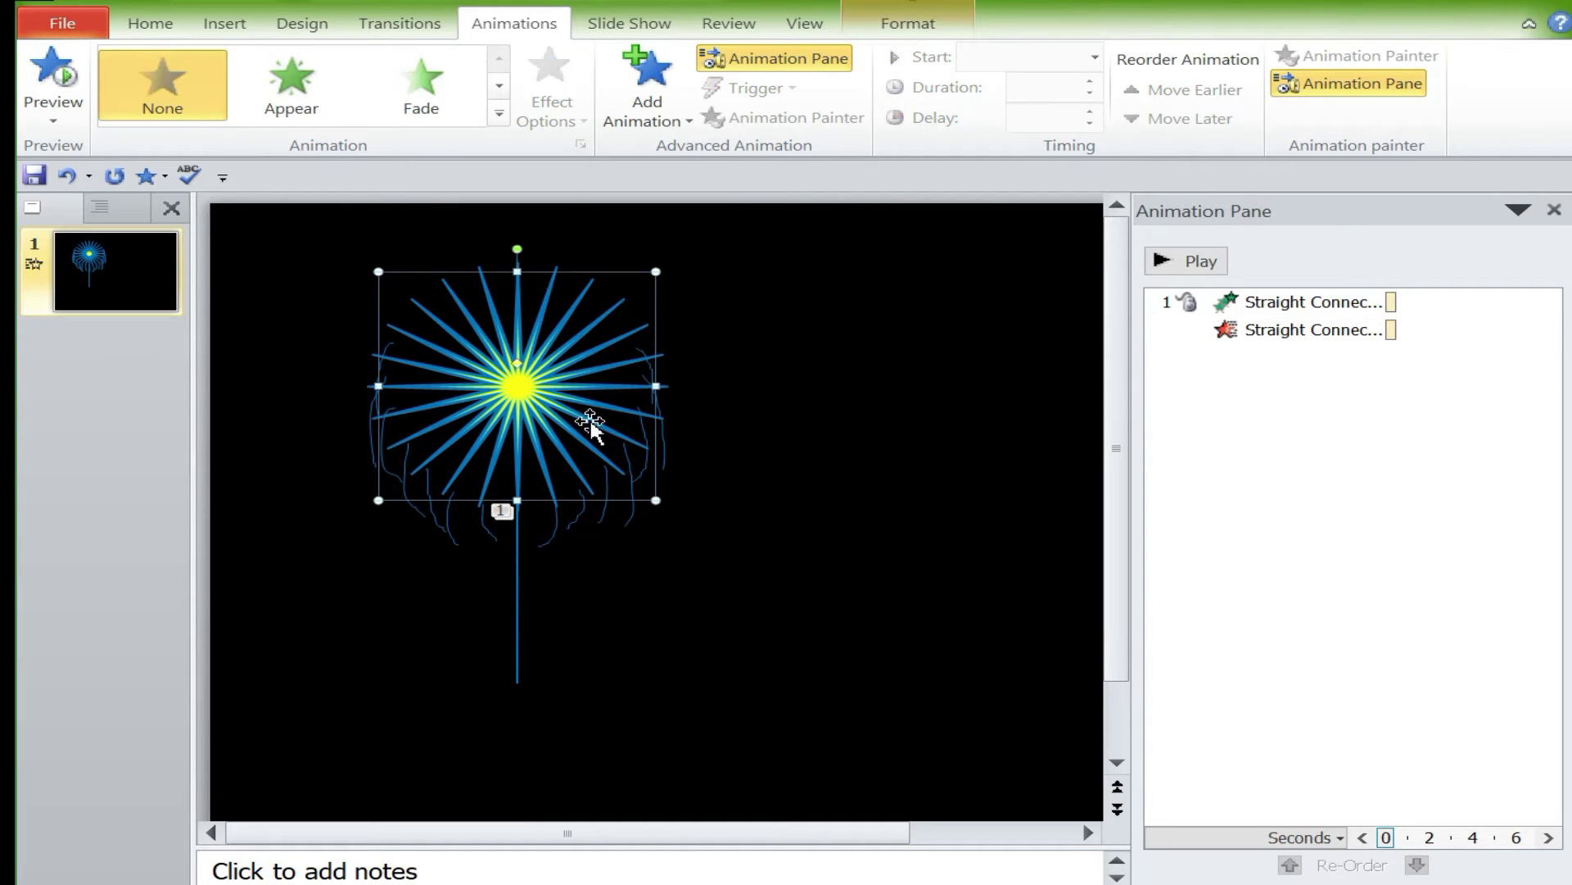
- Give the starburst a Zoom entrance that starts With Previous
left_click(646, 115)
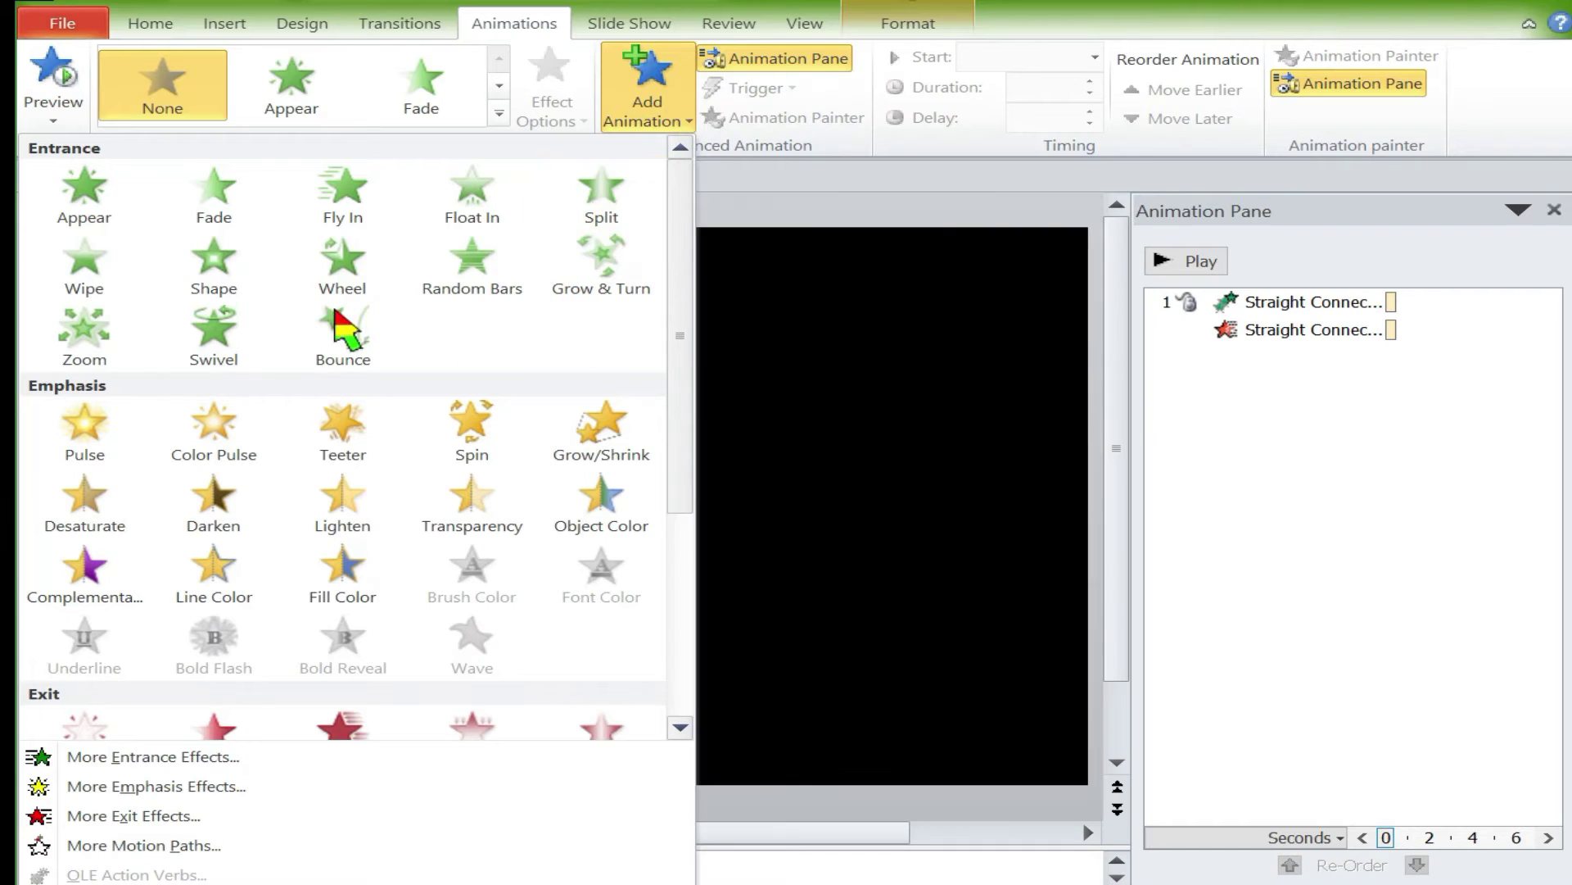
left_click(85, 336)
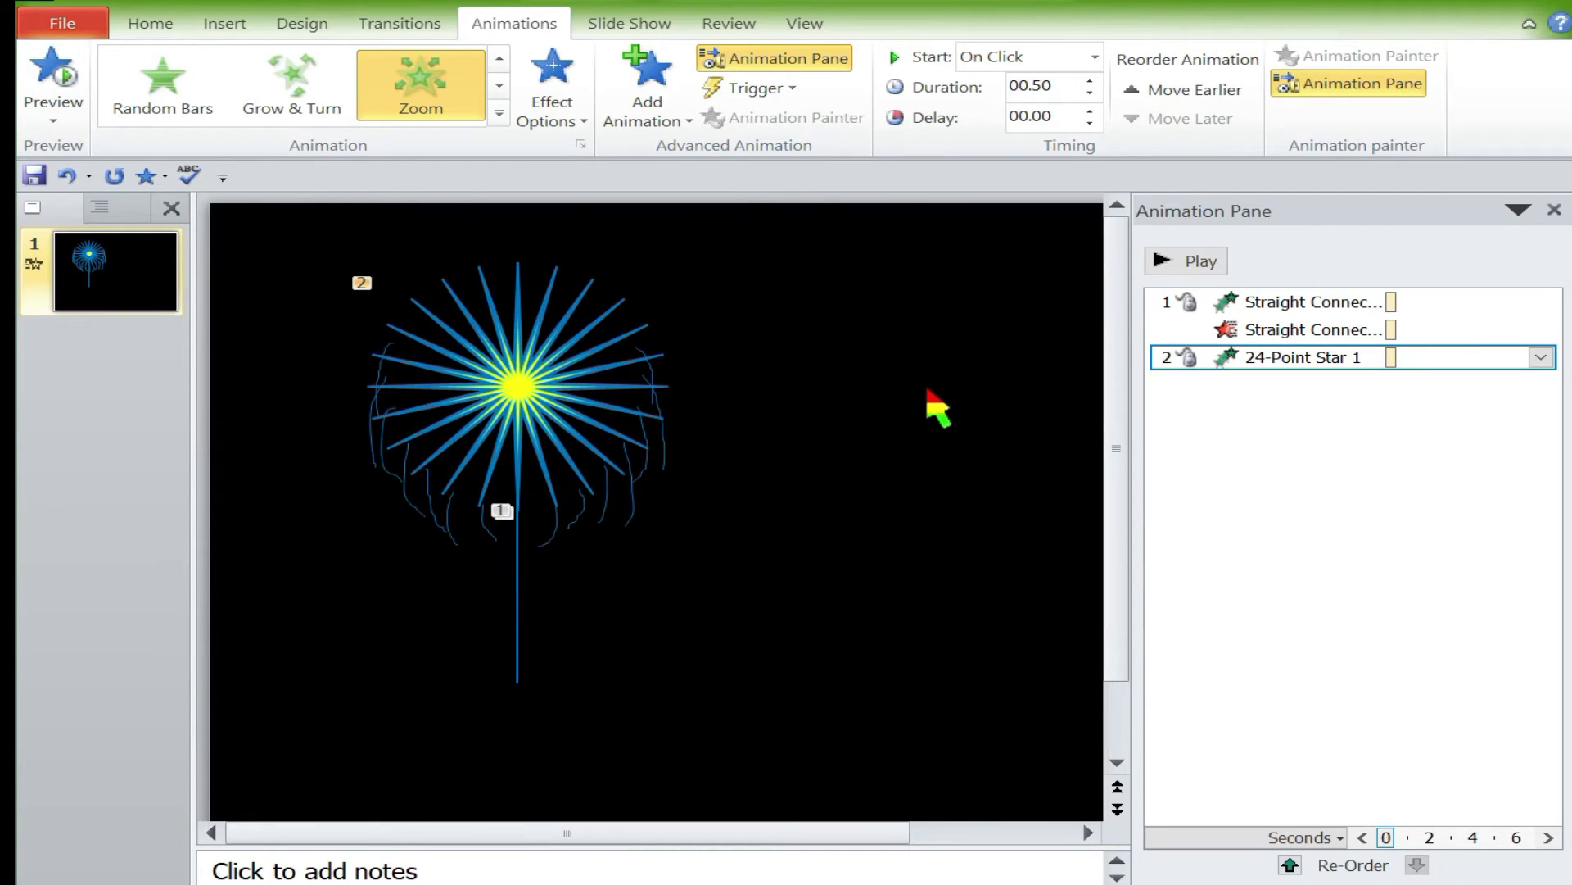
left_click(1541, 357)
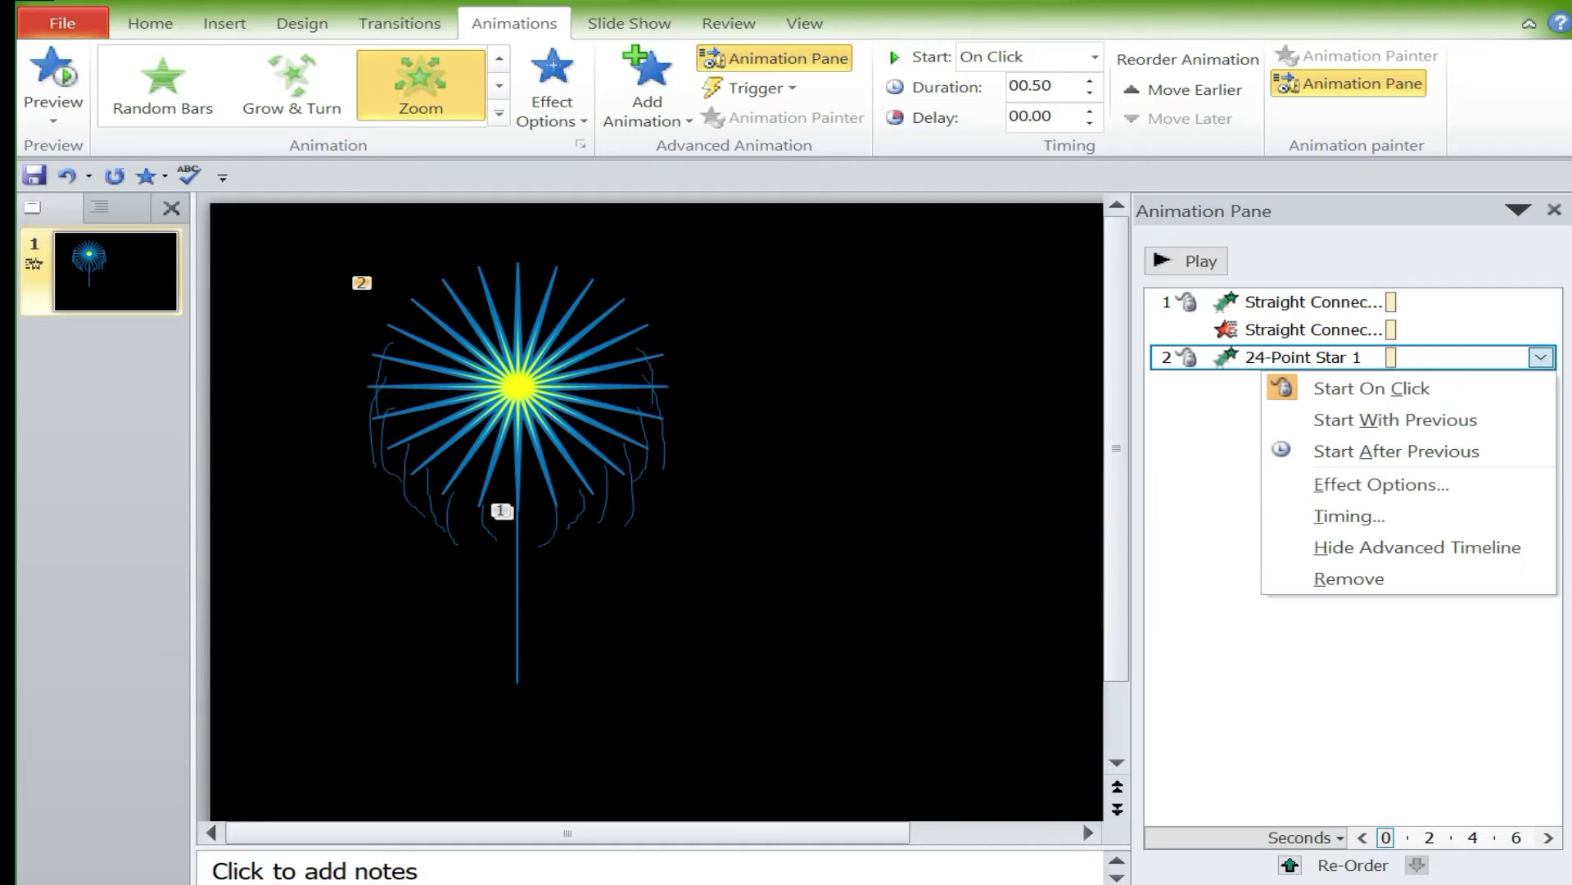
left_click(1392, 414)
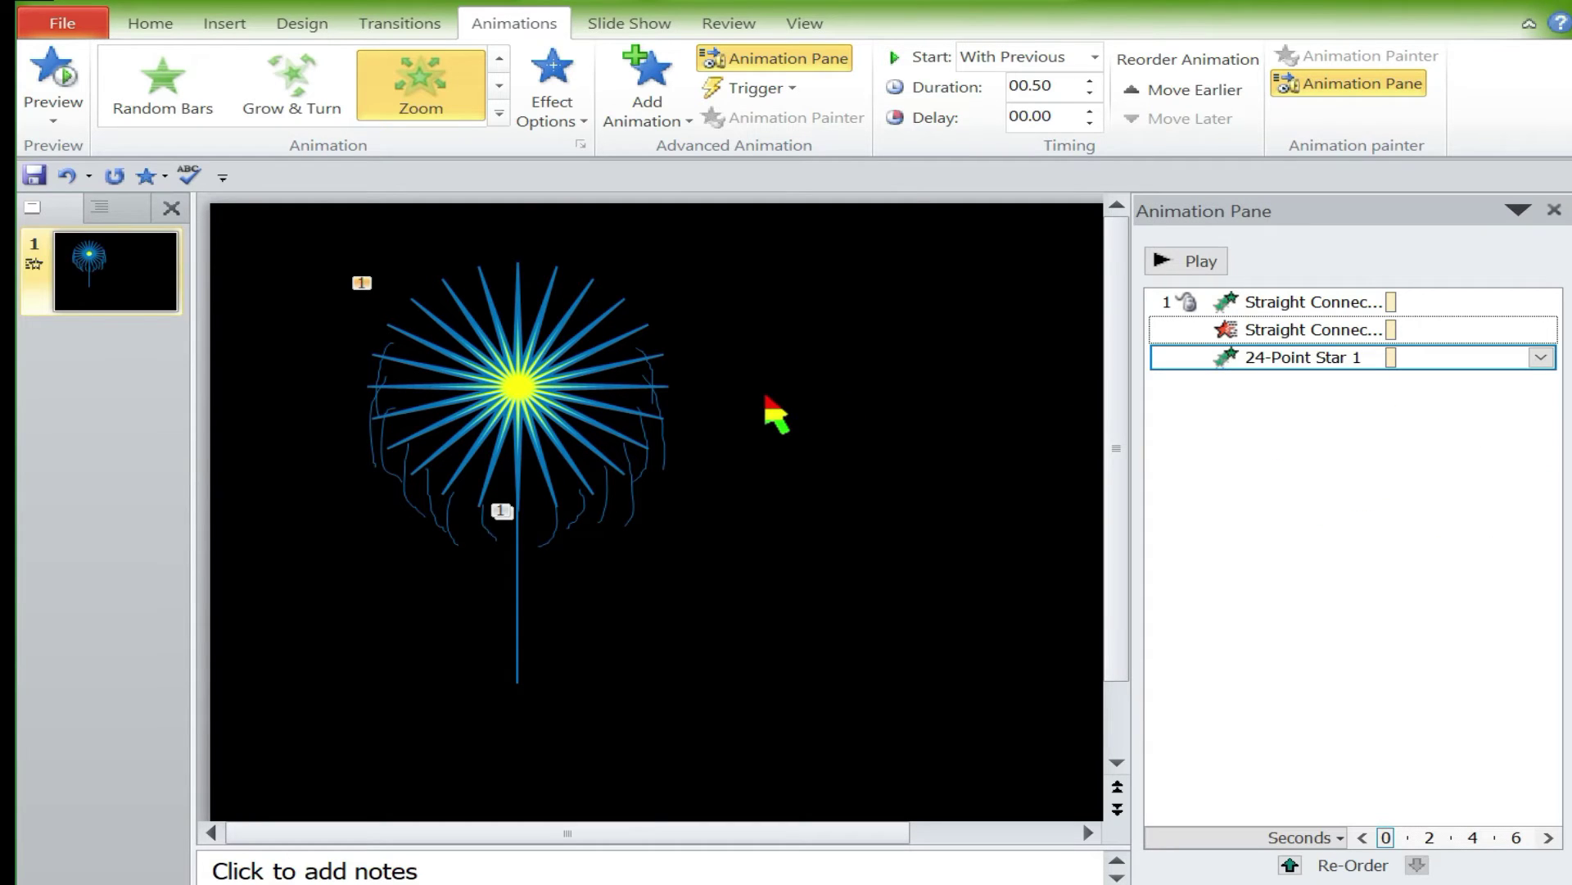
- Give the drooping sparks group an Appear entrance that starts With Previous
left_click(662, 434)
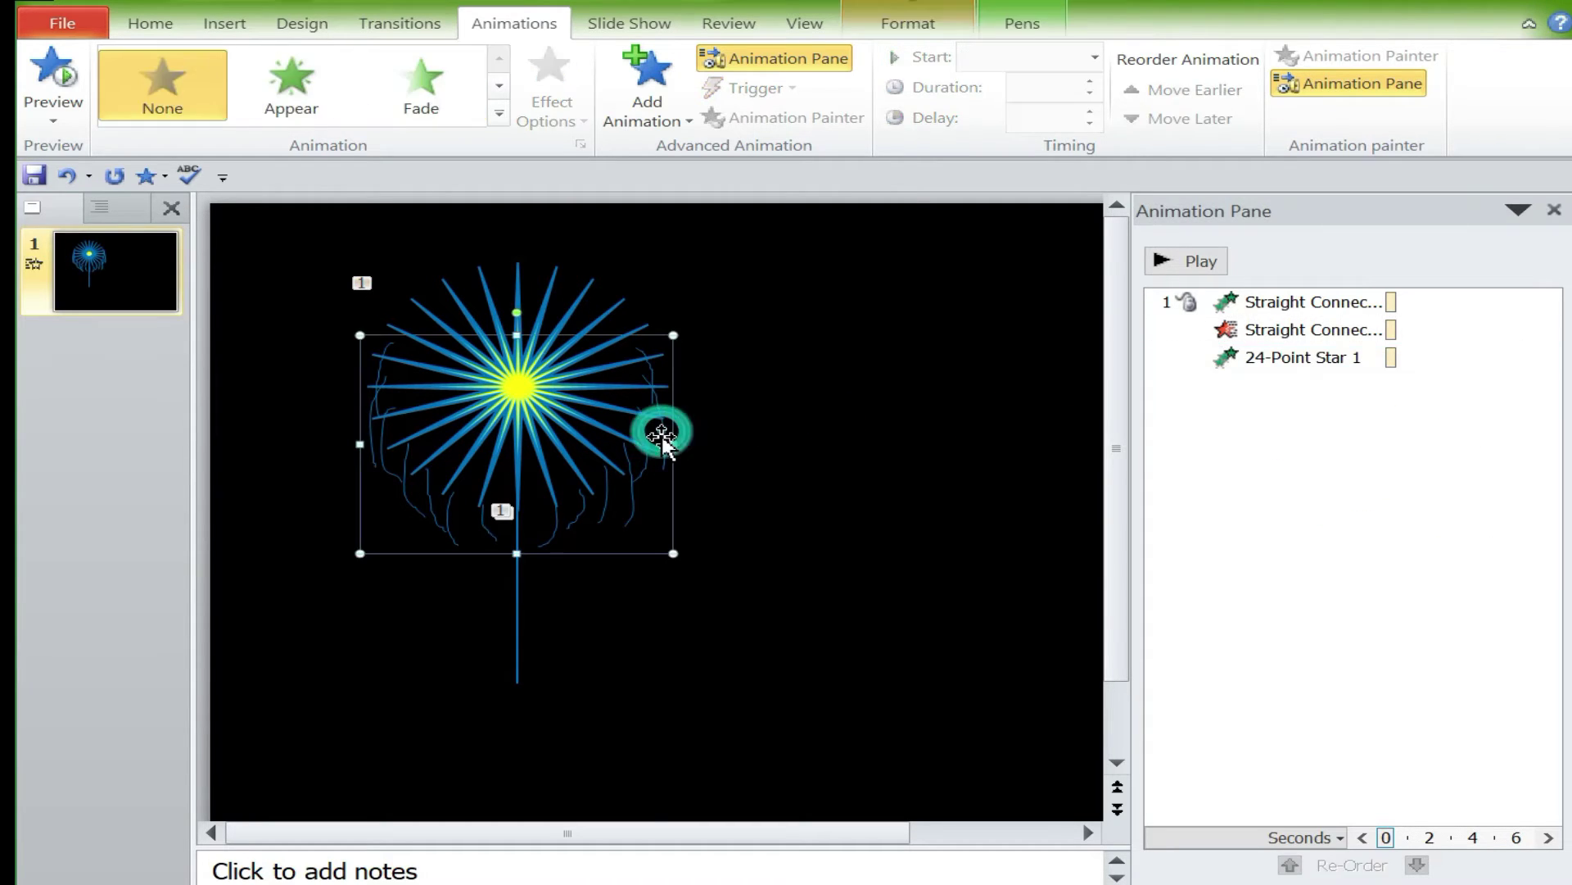
left_click(663, 123)
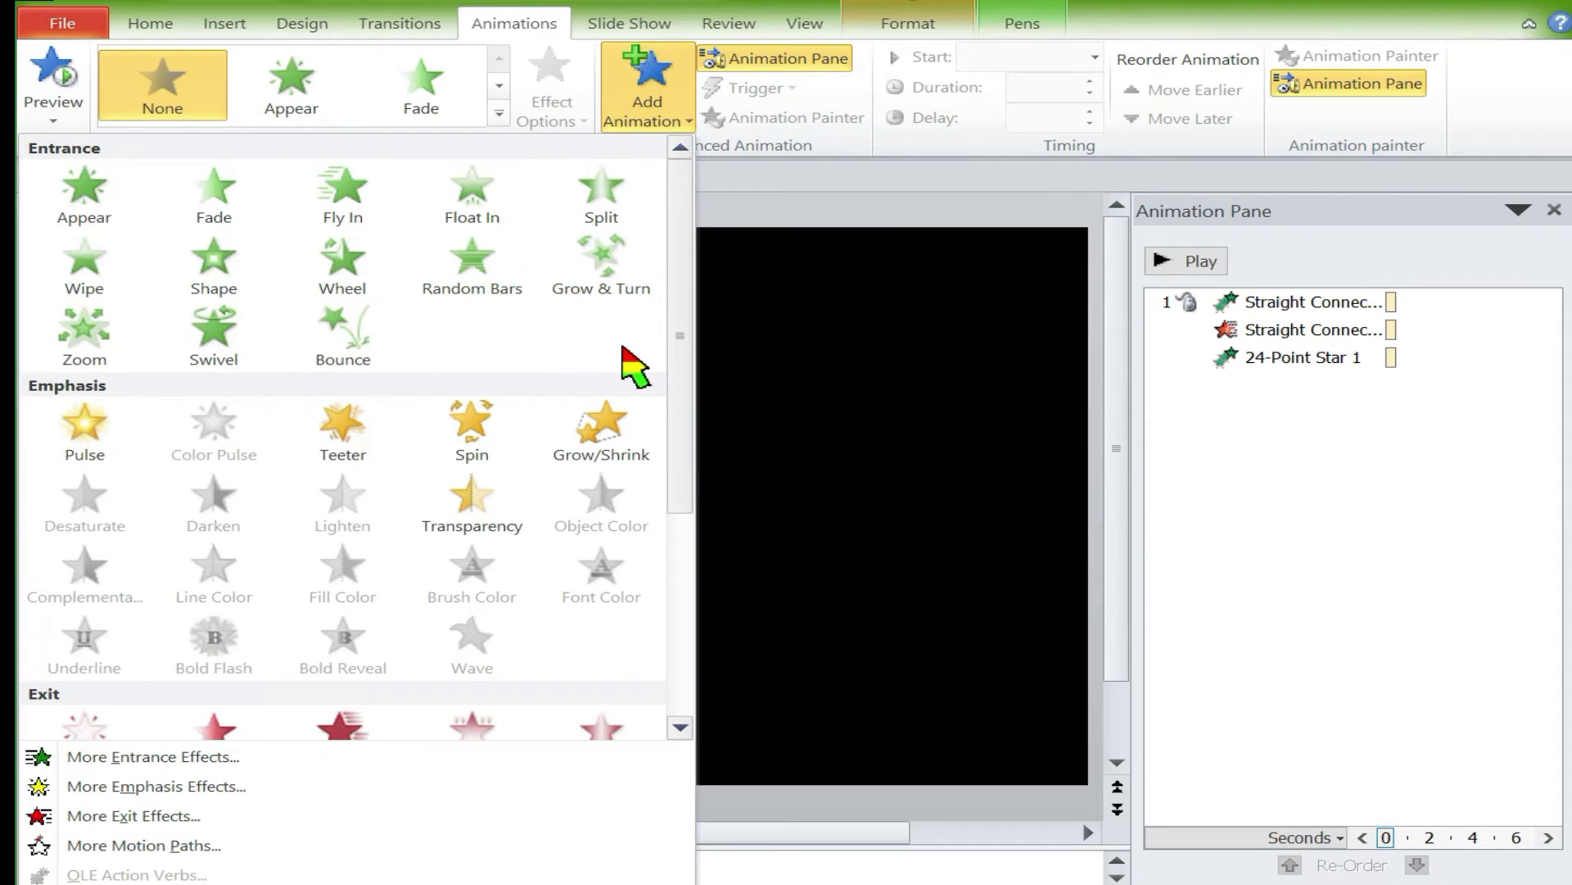
left_click(170, 759)
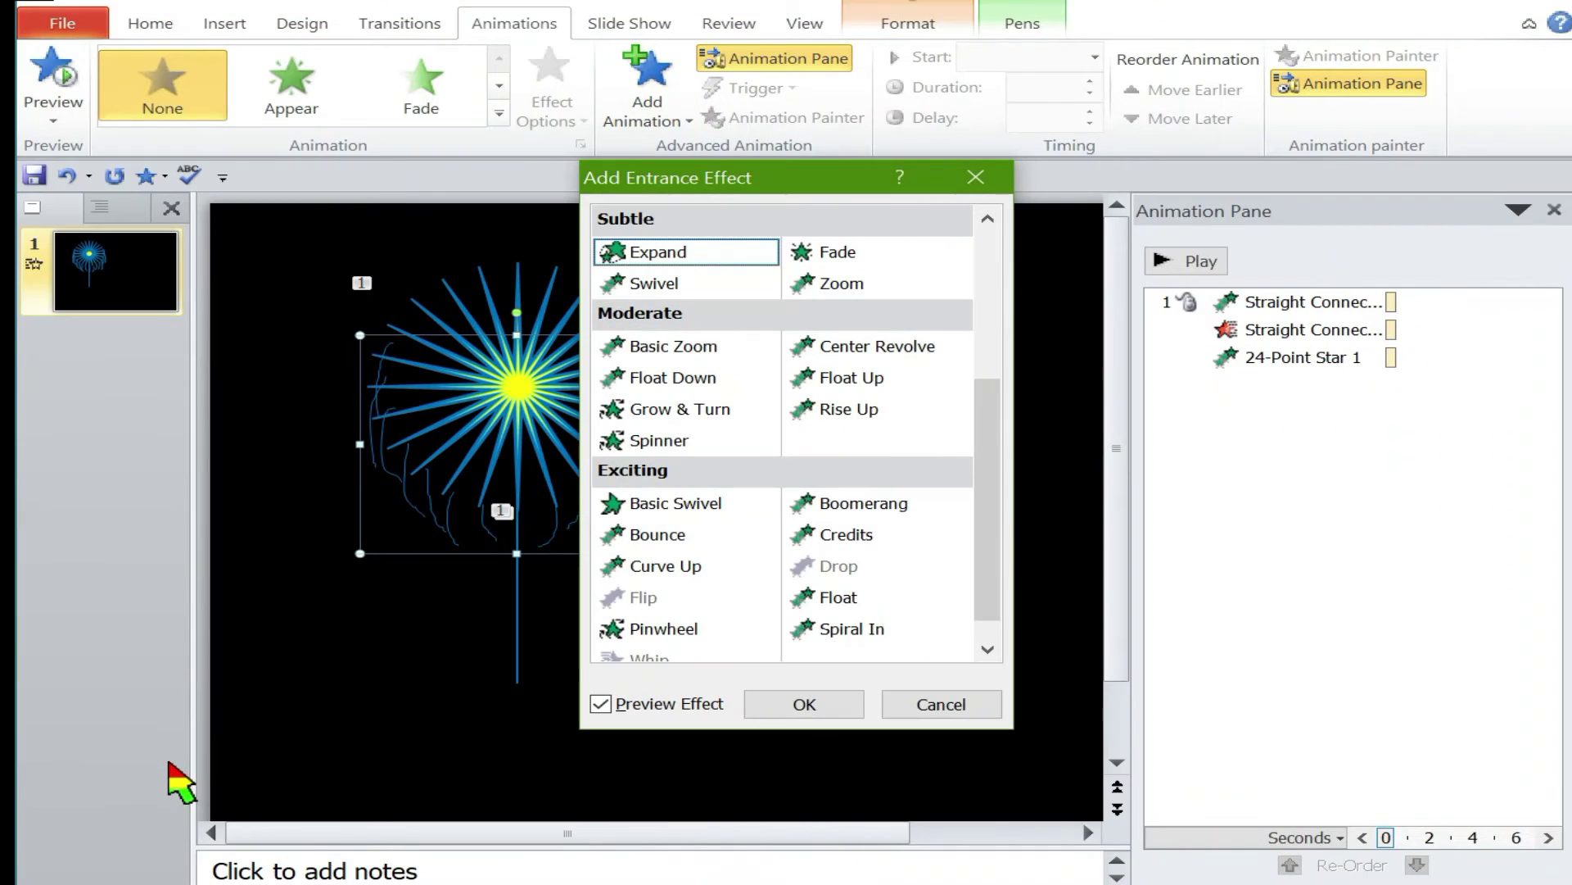
left_click_drag(991, 568, 976, 316)
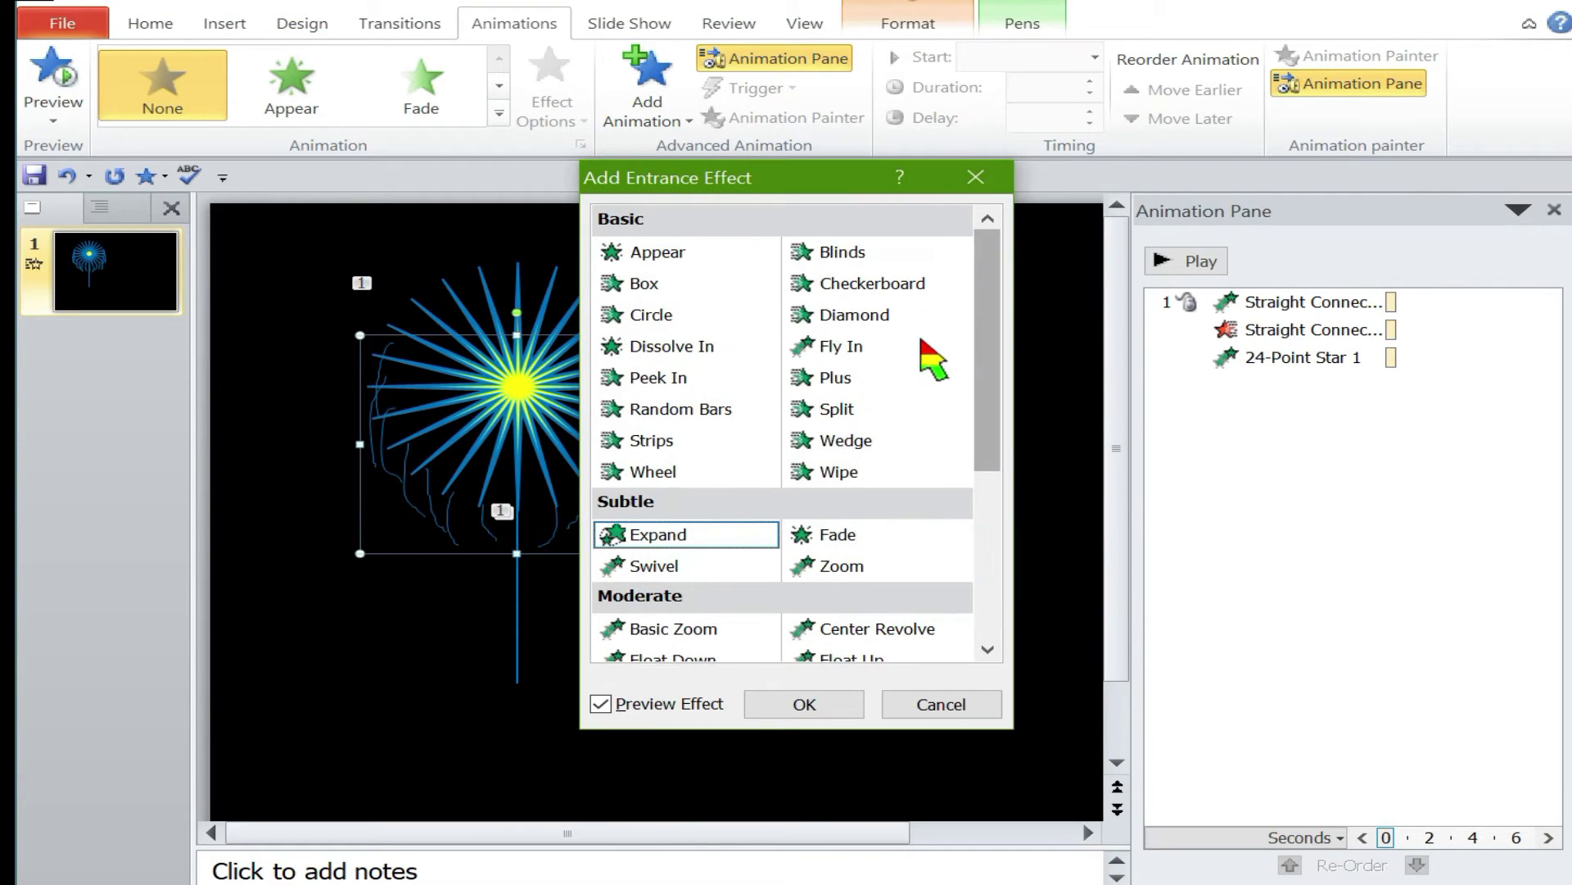
left_click(651, 253)
left_click(802, 703)
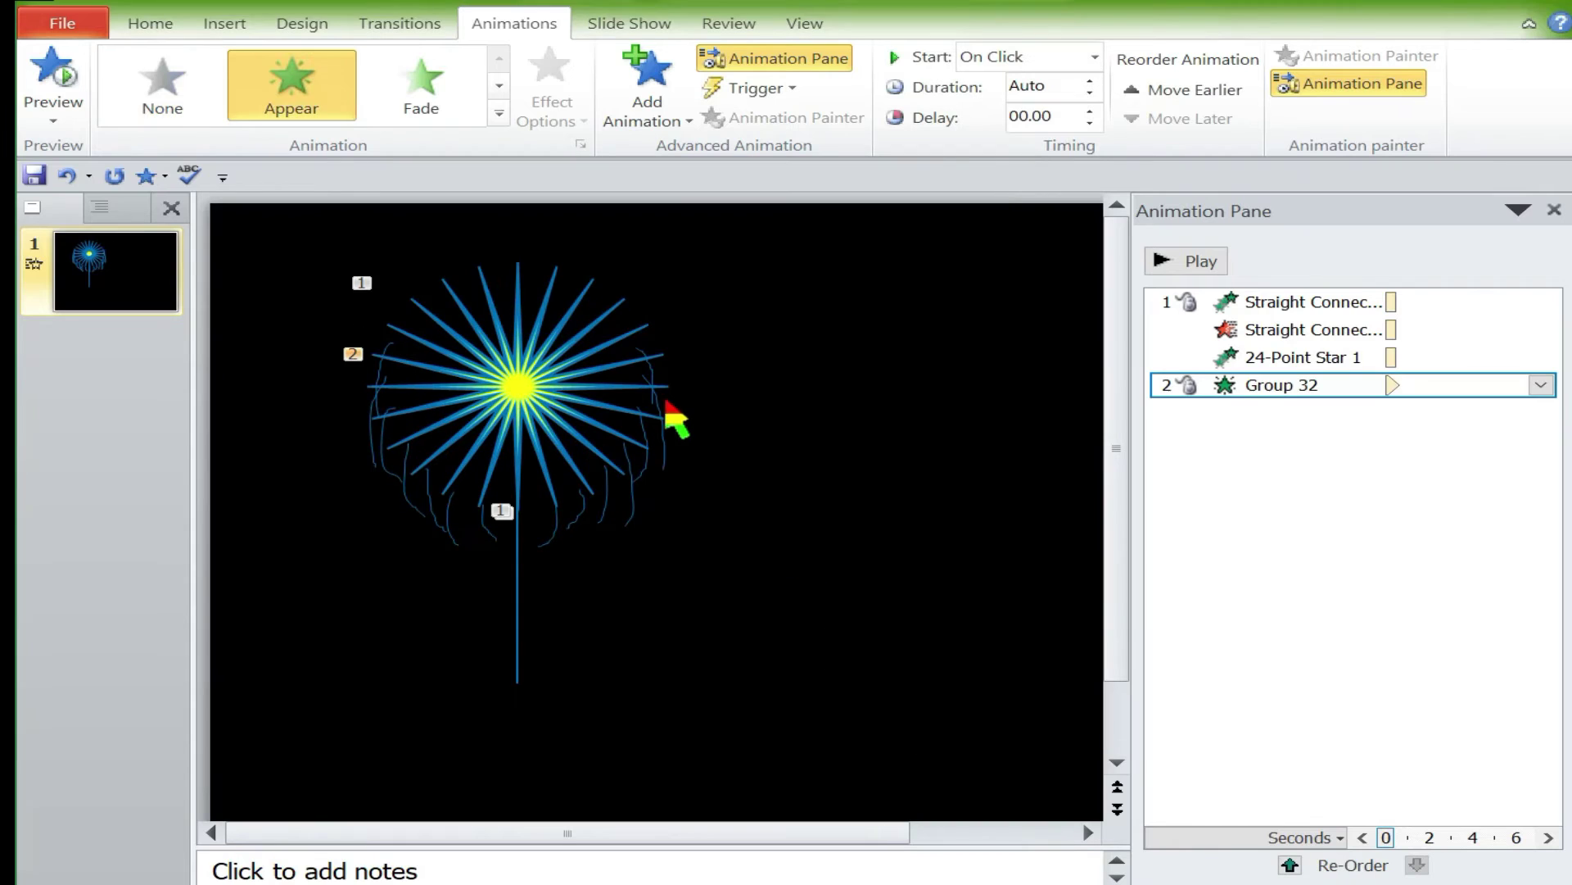
left_click(1539, 385)
left_click(1326, 446)
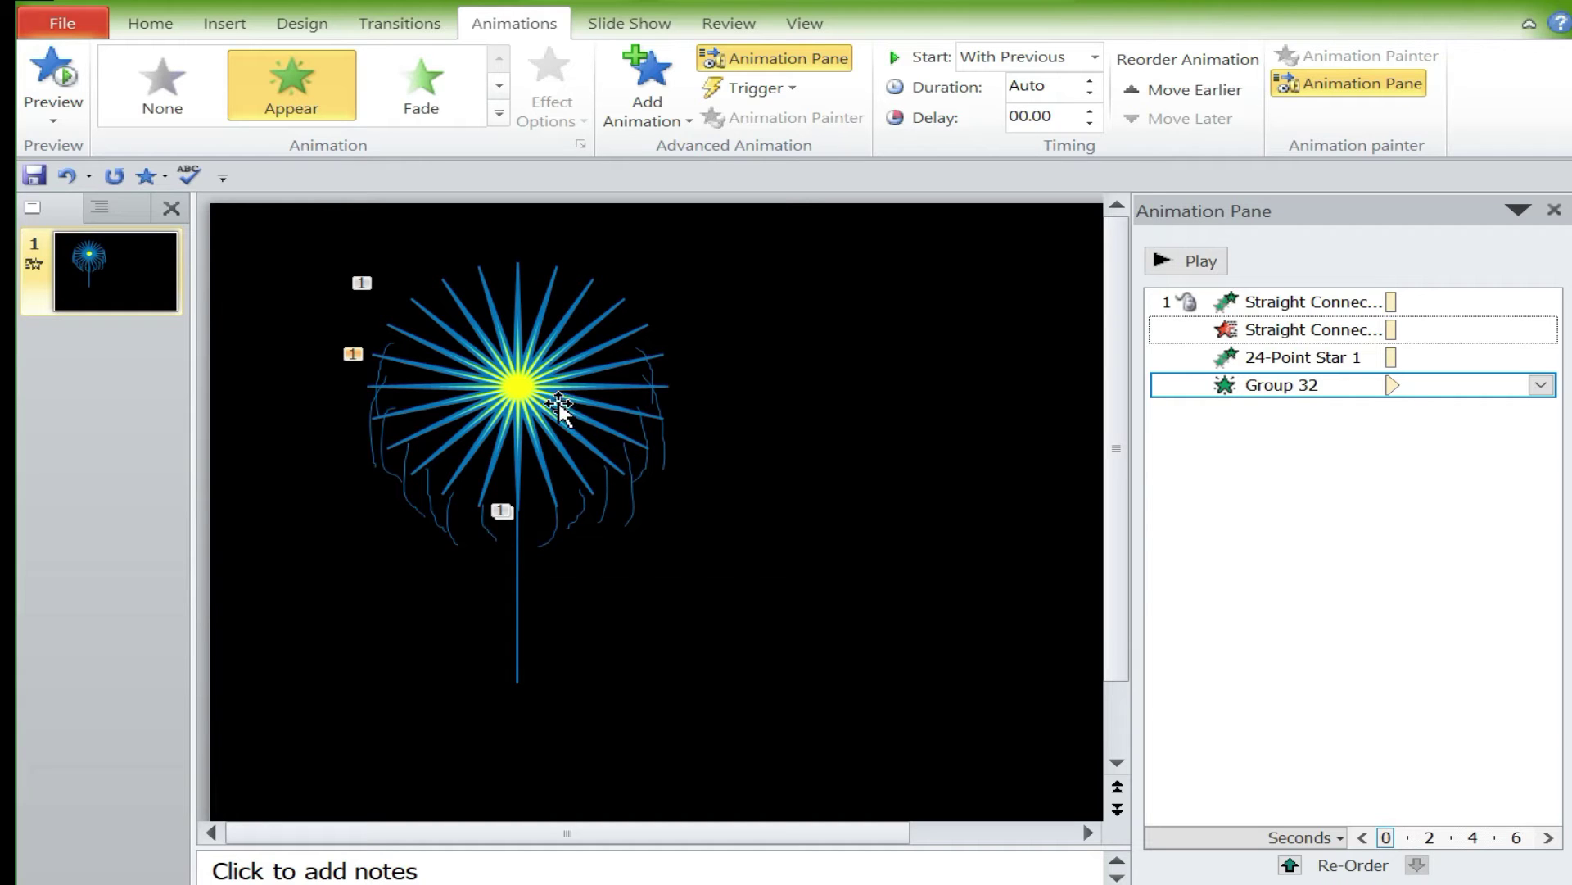
left_click(573, 334)
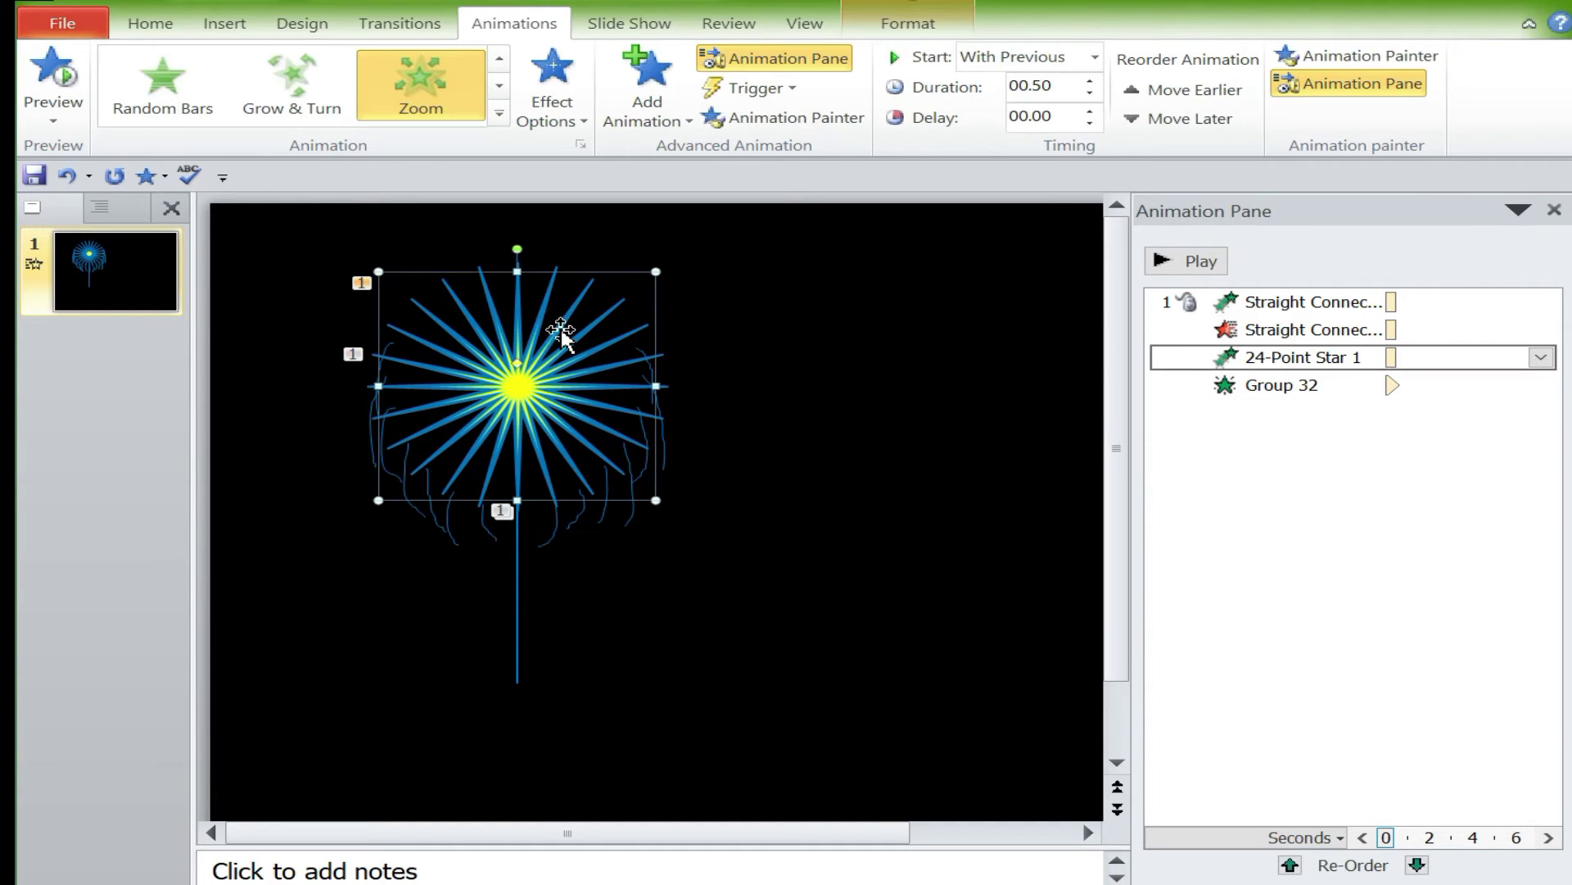
- Add a Dissolve Out exit to the starburst, starting With Previous
left_click(654, 107)
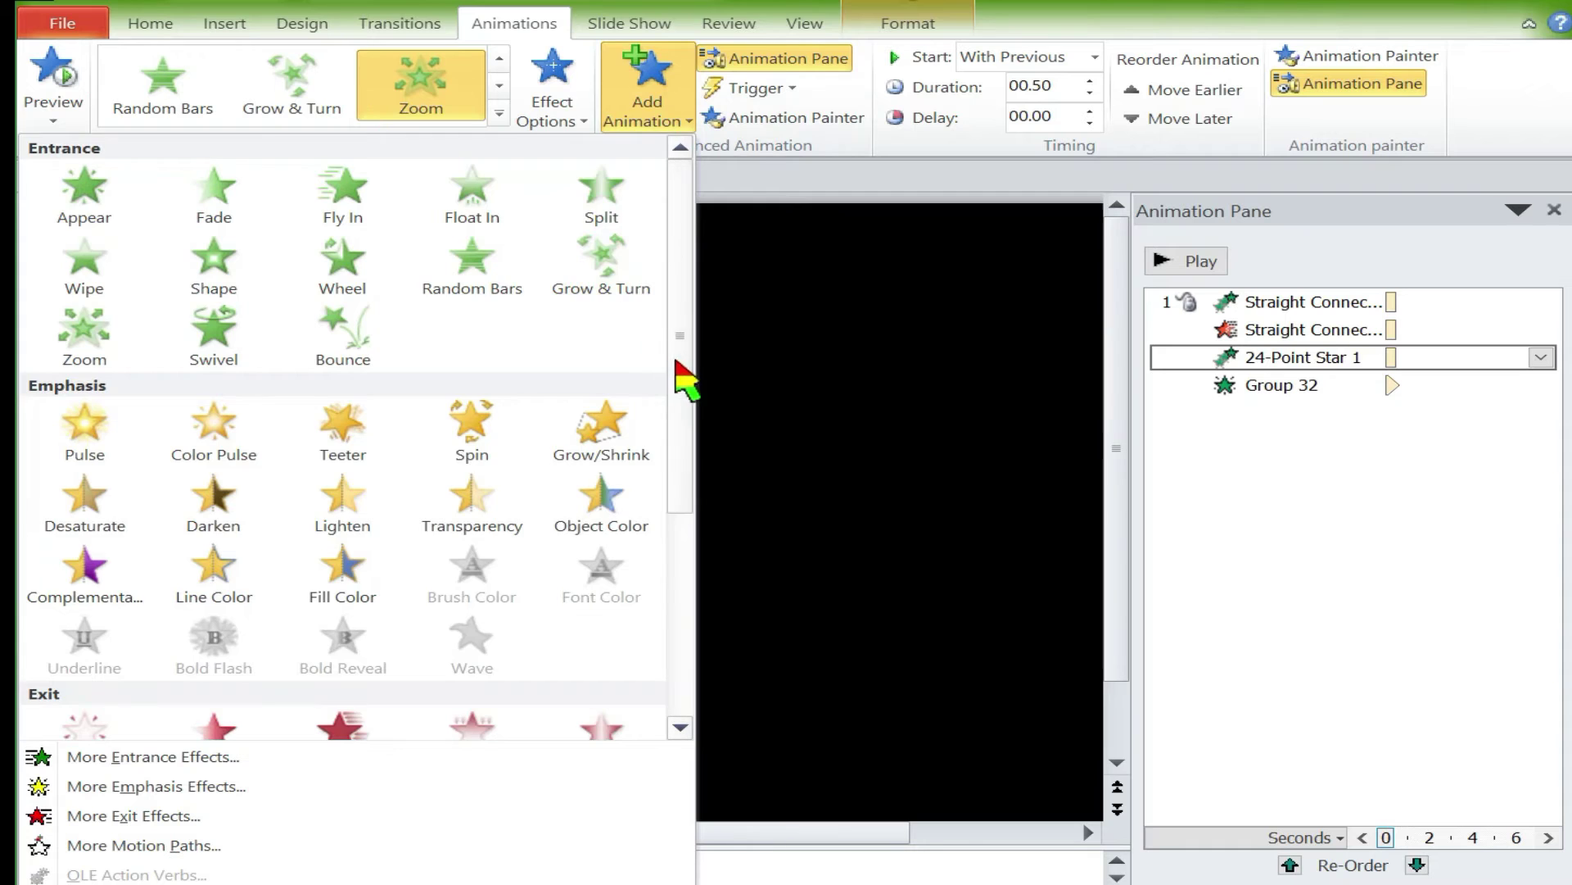
scroll(684, 379, "down", 5)
left_click(132, 815)
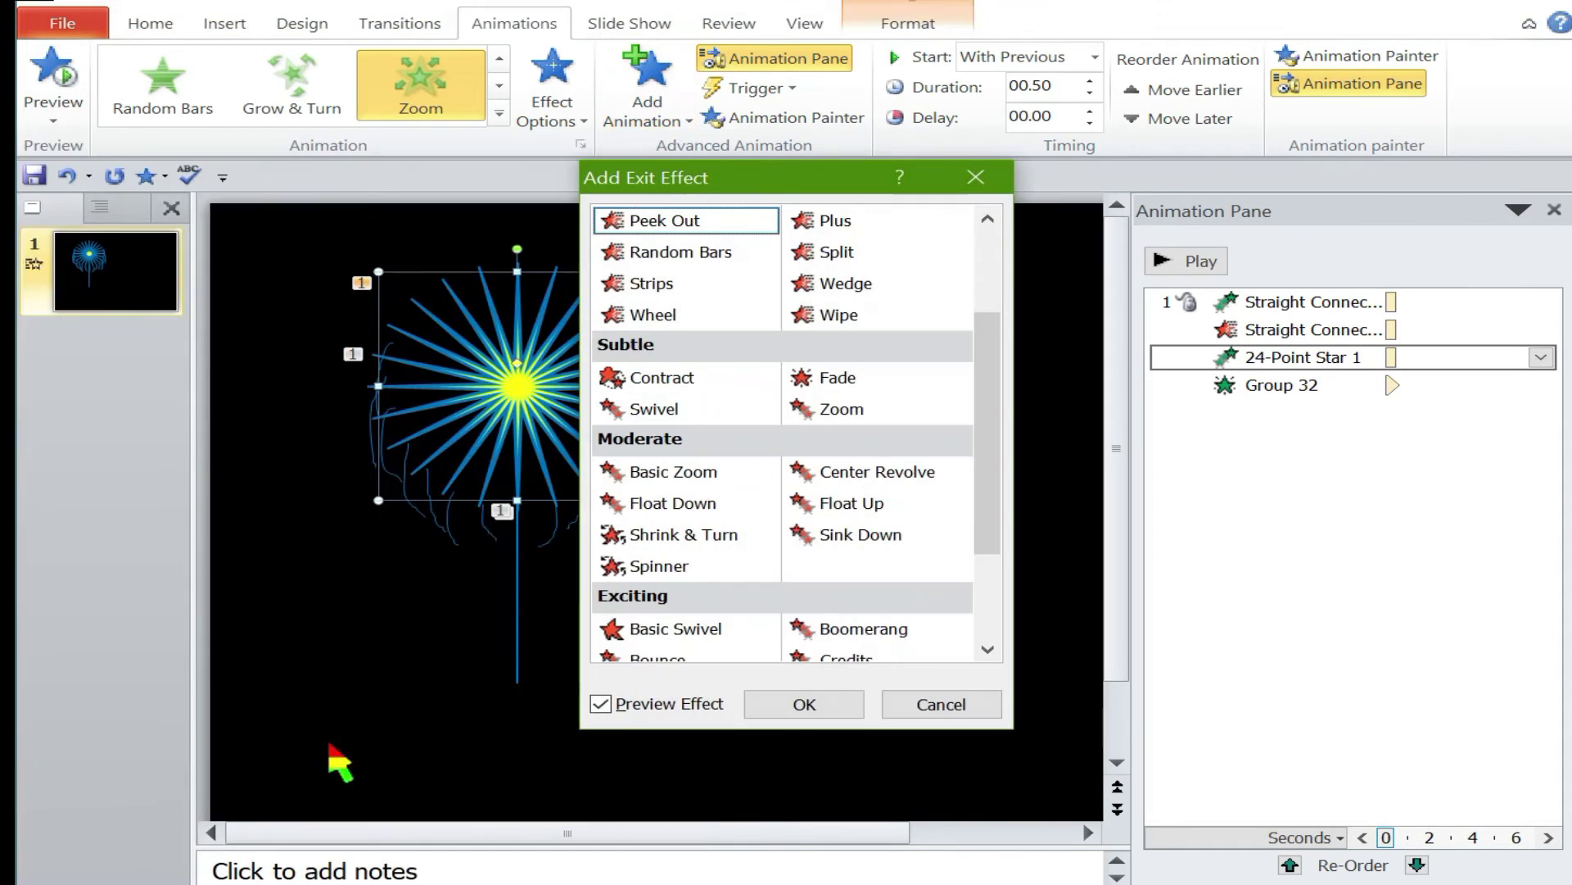
left_click_drag(993, 527, 993, 443)
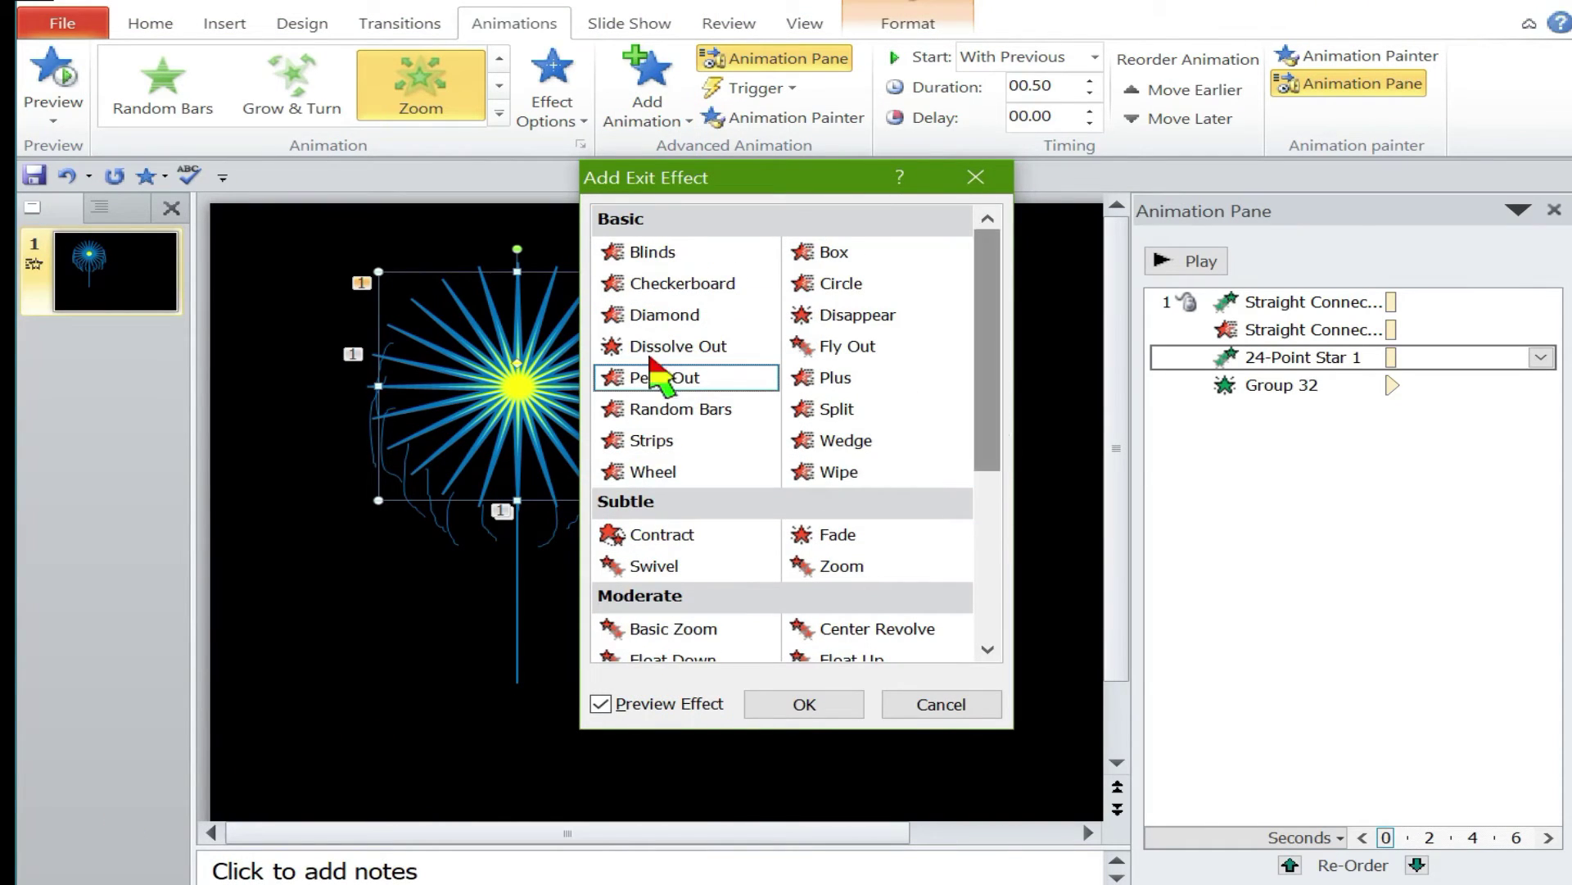
left_click(697, 348)
left_click(802, 703)
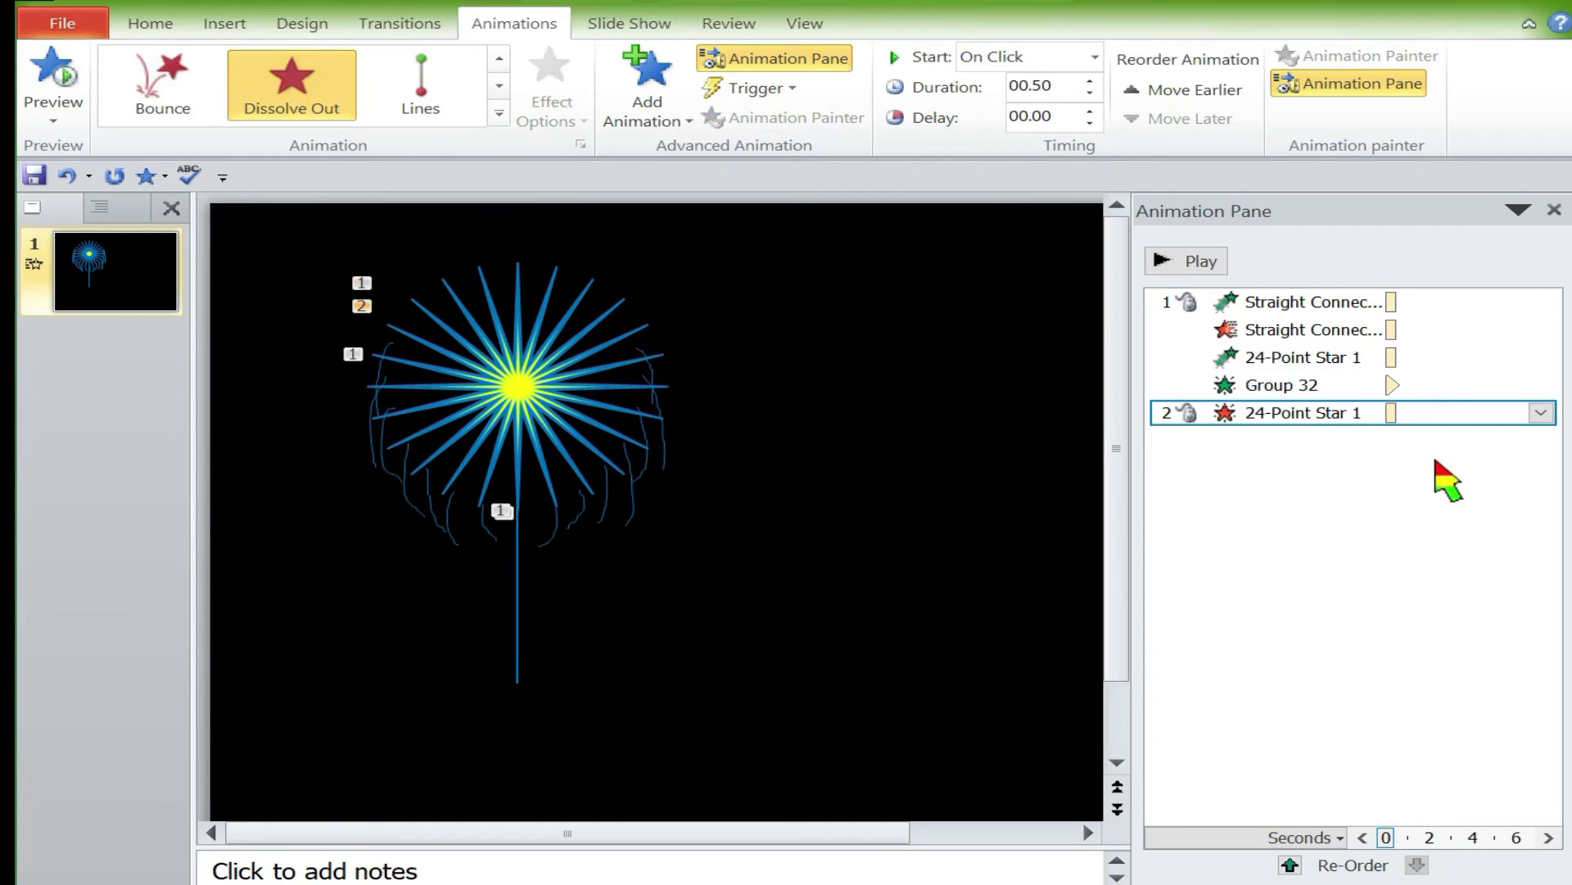
left_click(1541, 412)
left_click(1327, 495)
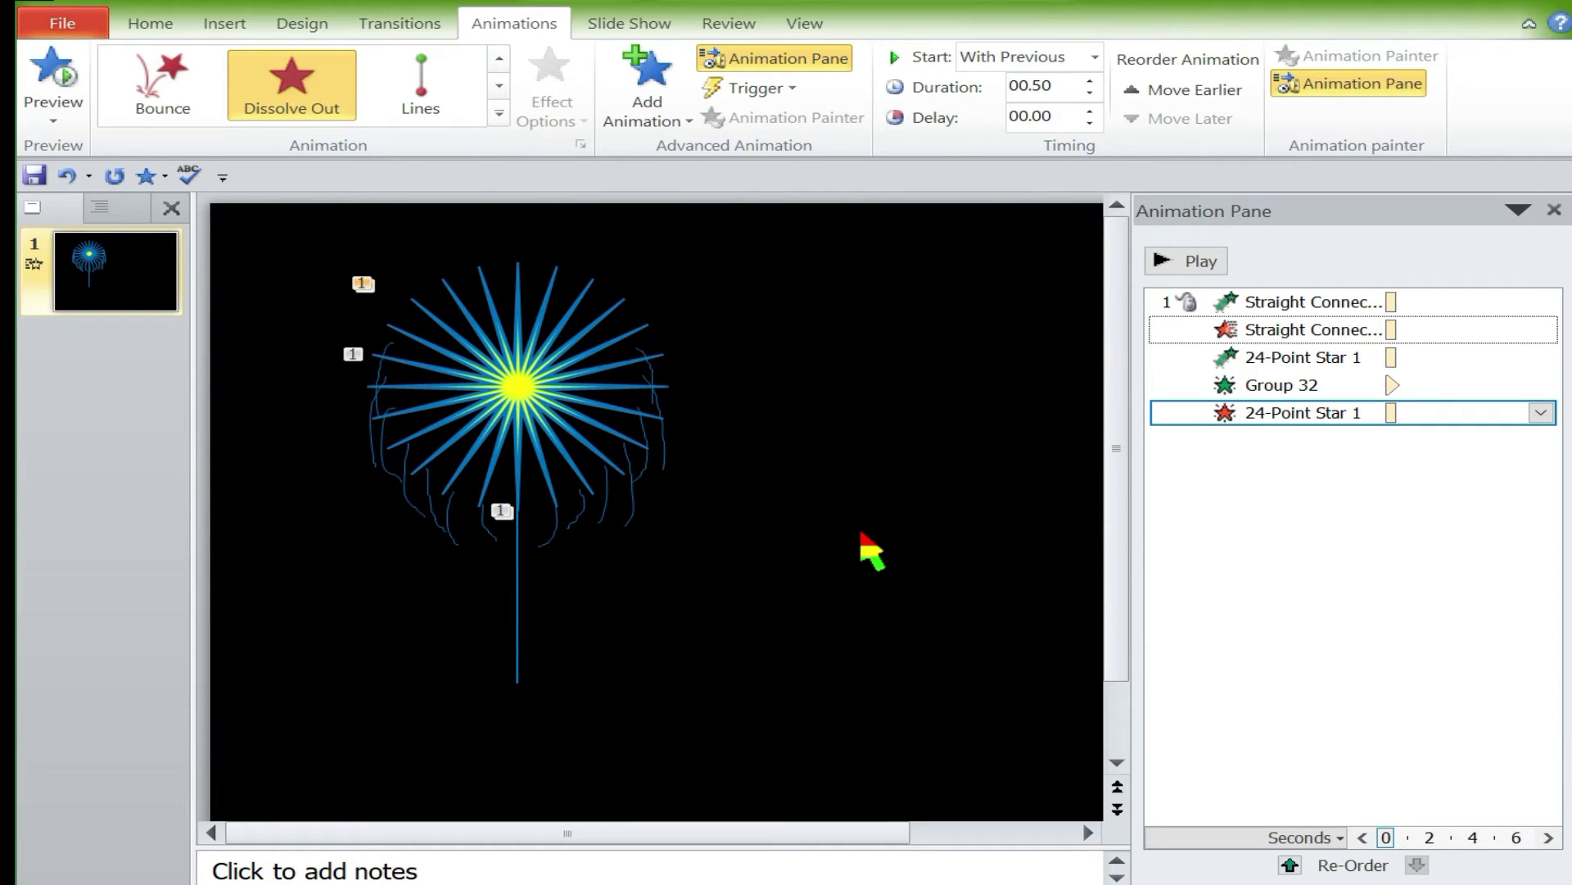
- Give the sparks group a Float Out exit that plays on click
left_click(632, 491)
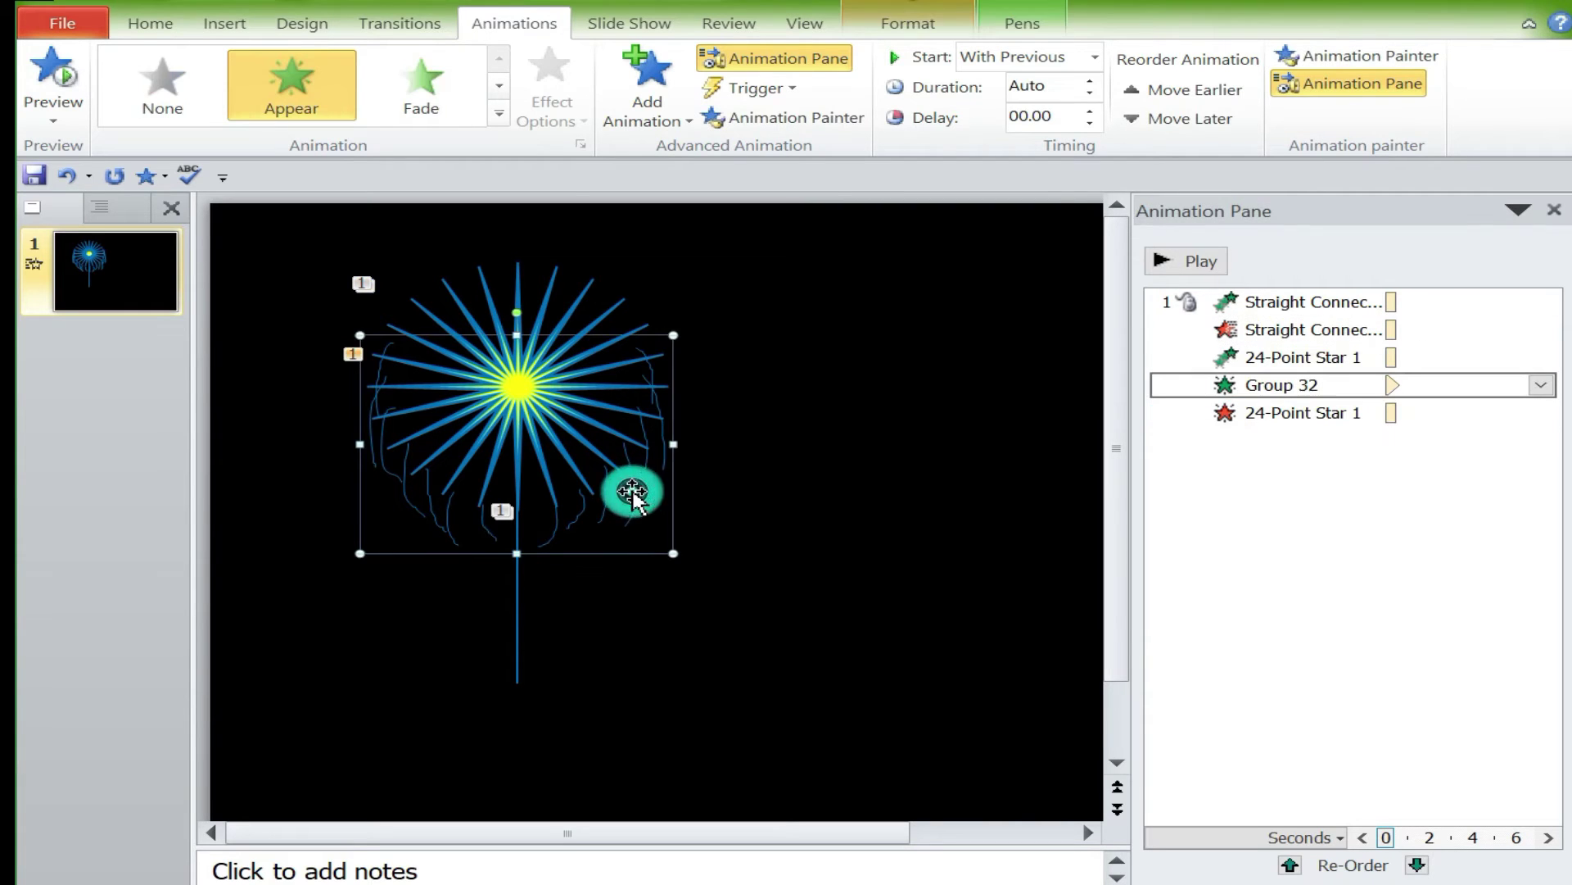
left_click(647, 95)
left_click(681, 241)
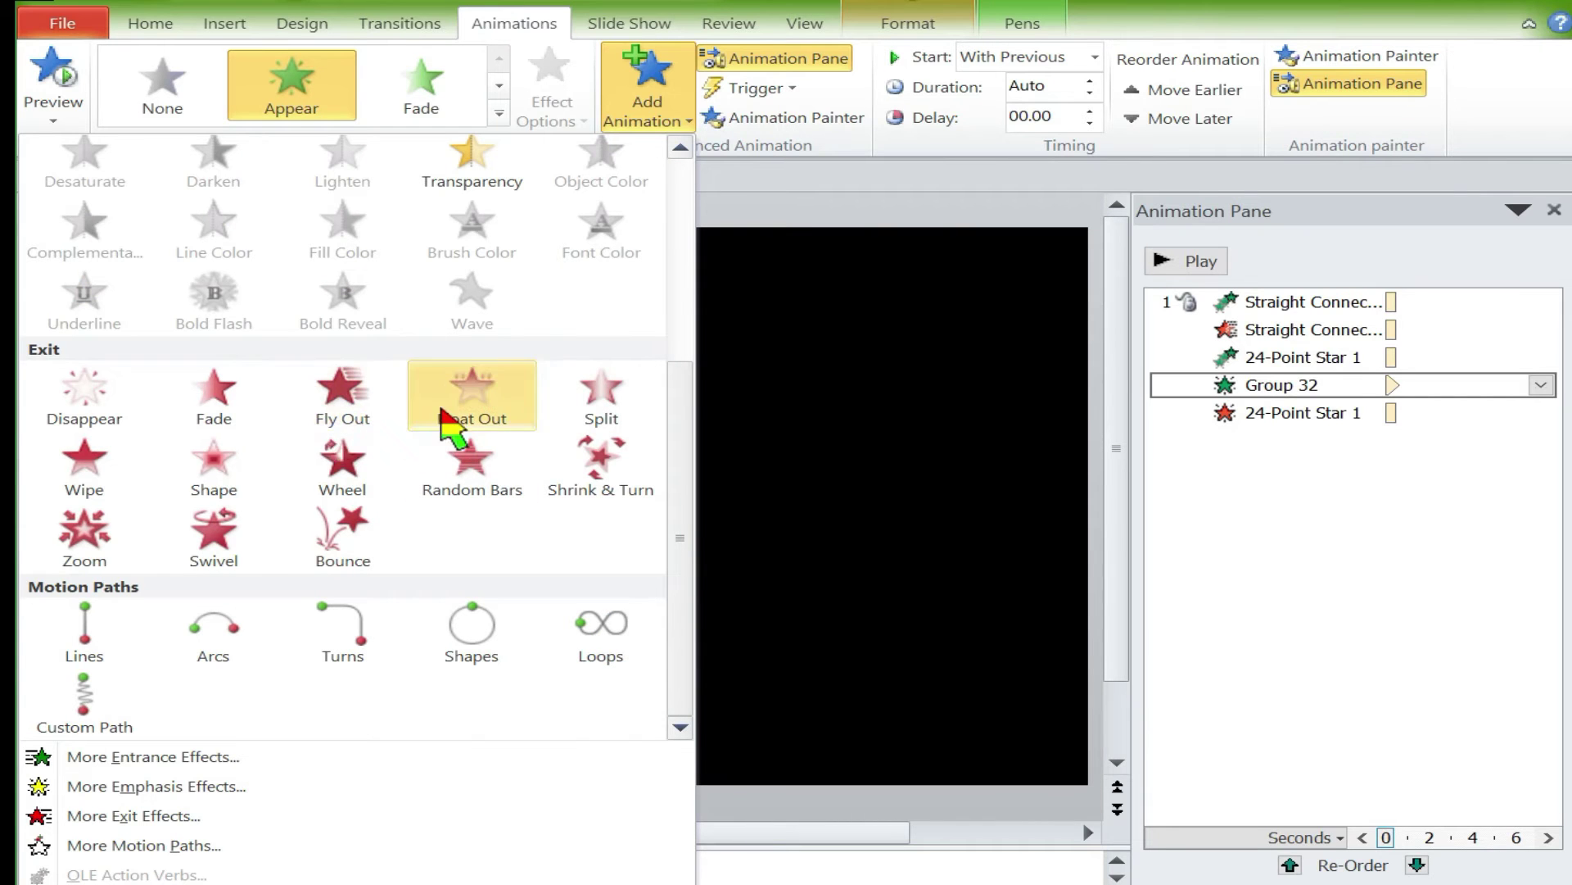
left_click(471, 419)
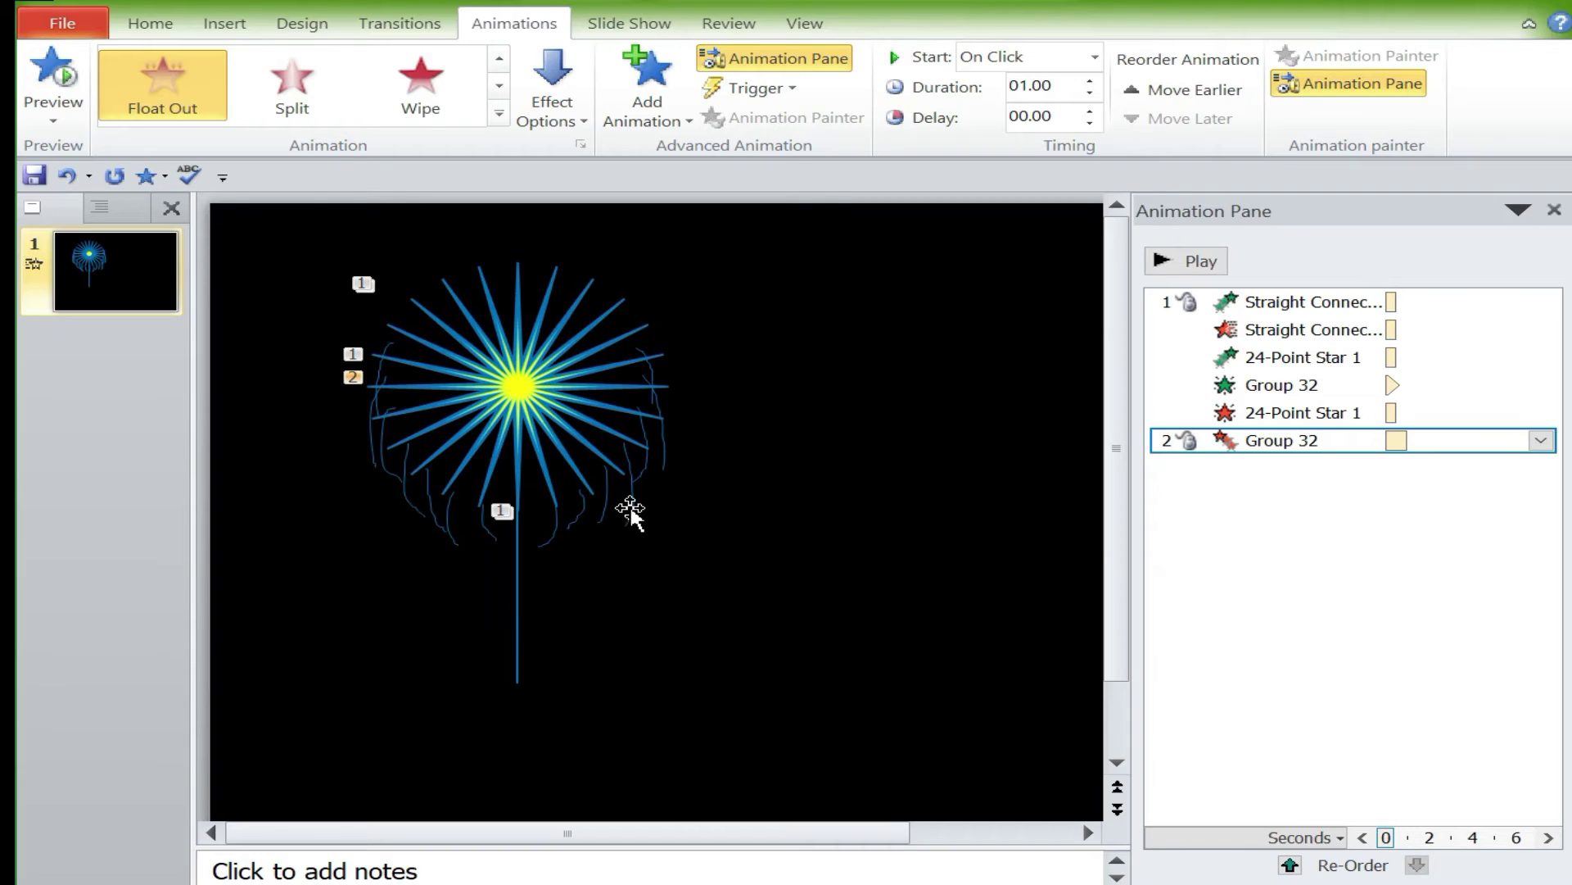
left_click(626, 510)
left_click(151, 24)
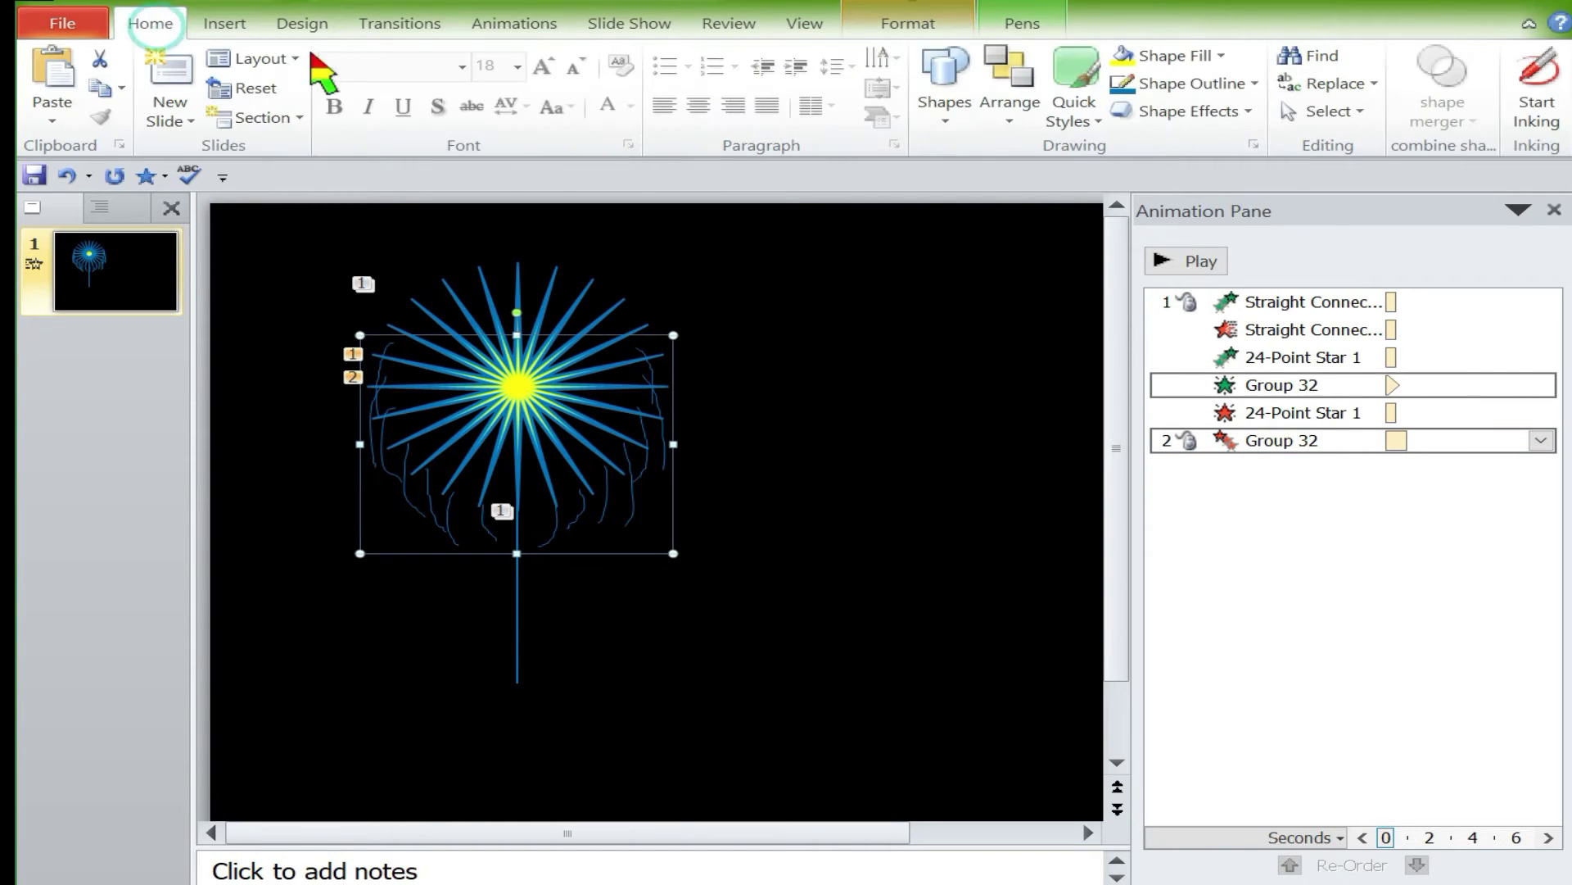
left_click(1179, 86)
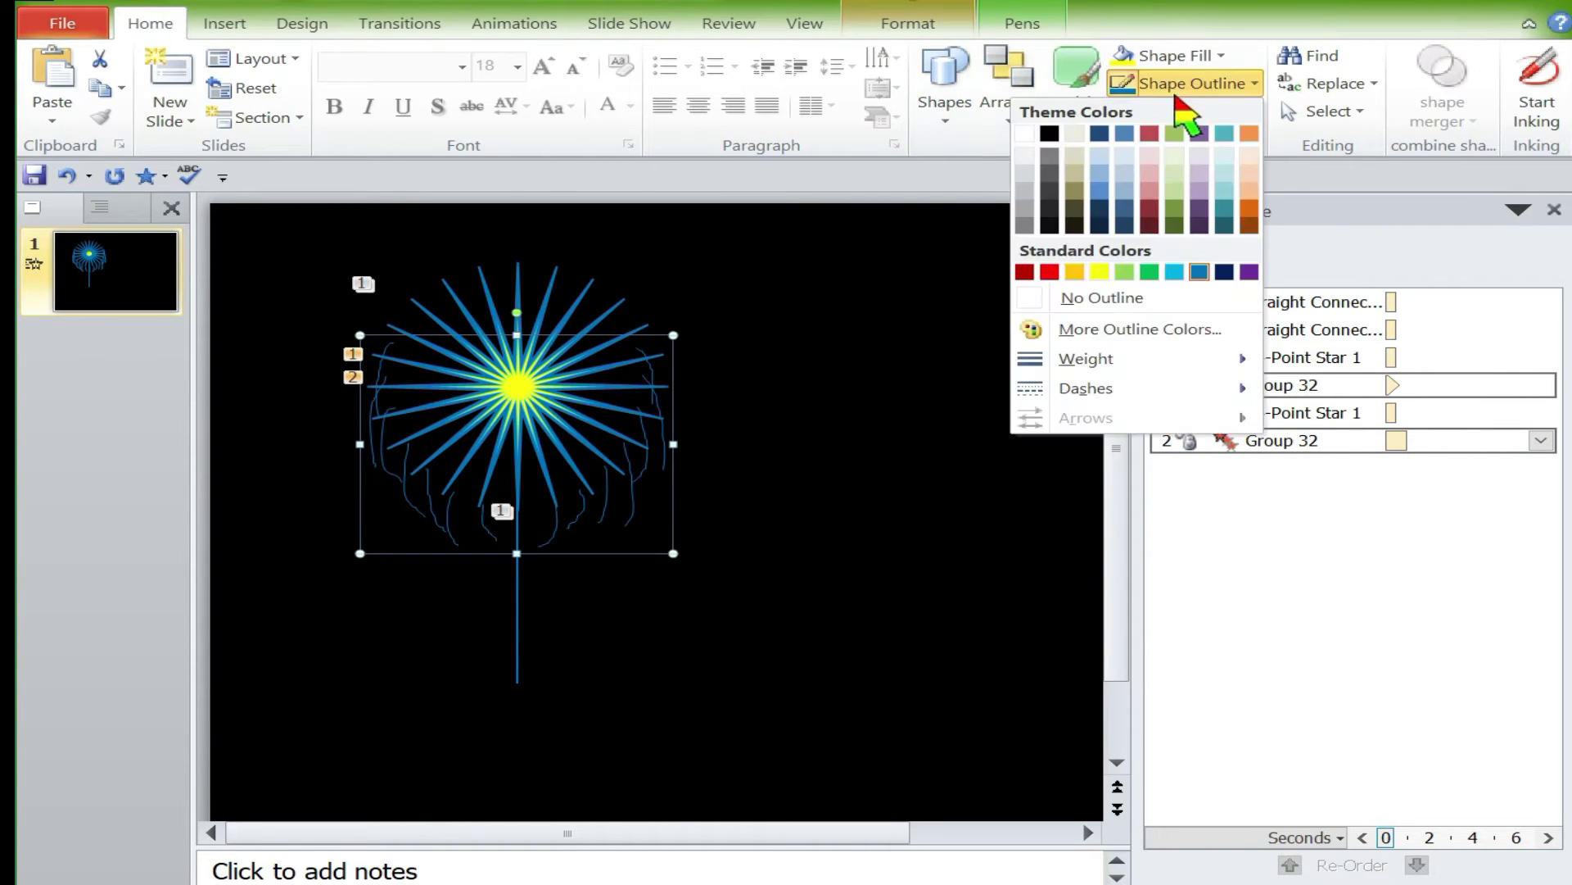
mouse_move(1086, 357)
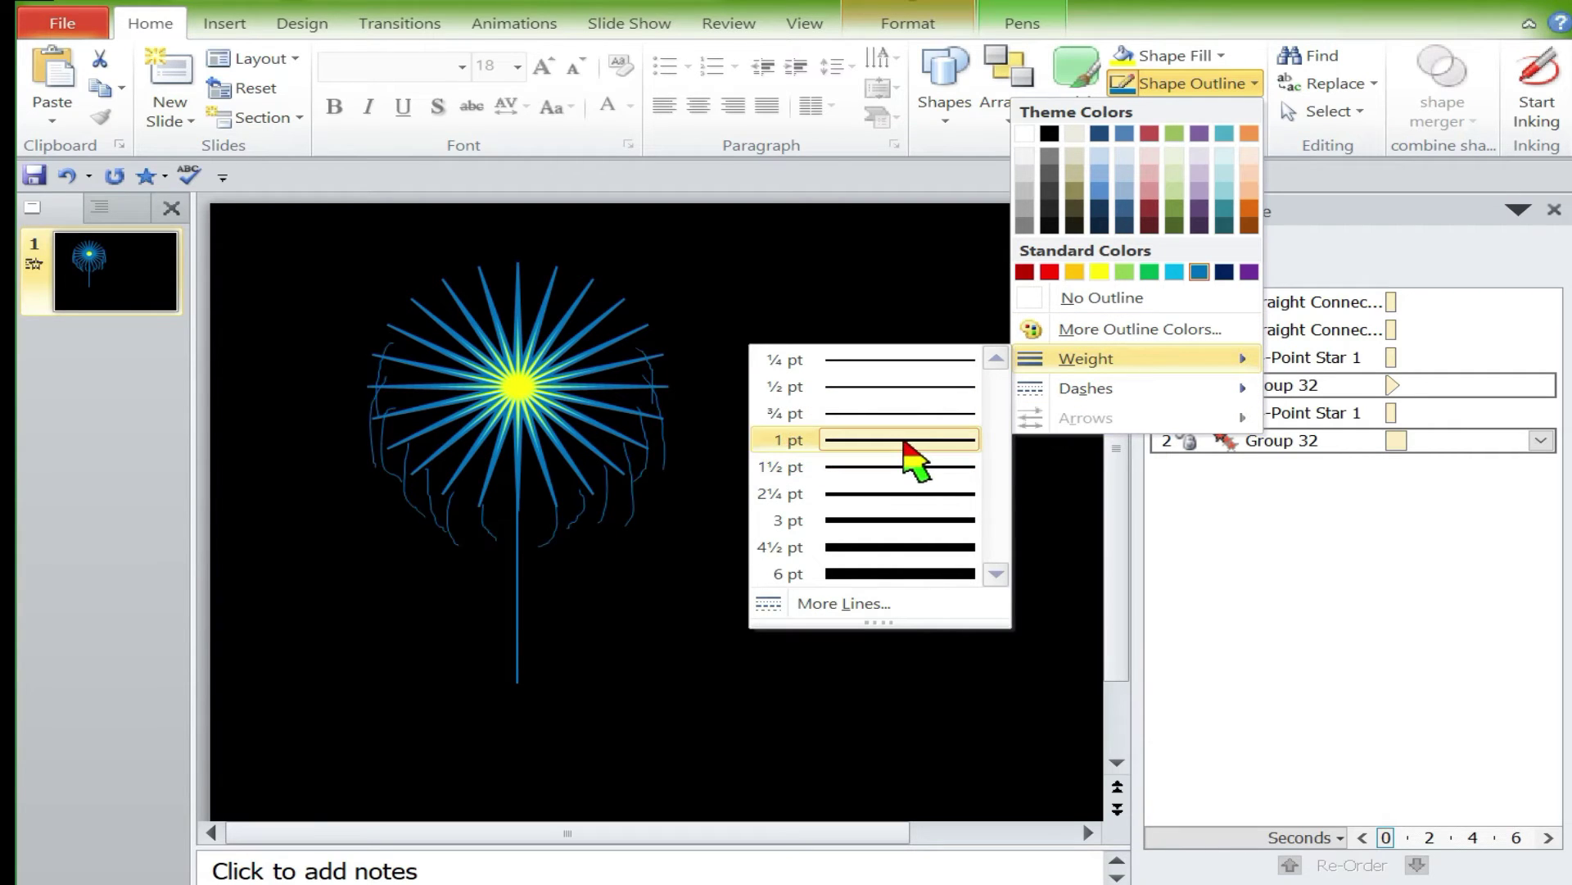
key("Escape")
key("Escape")
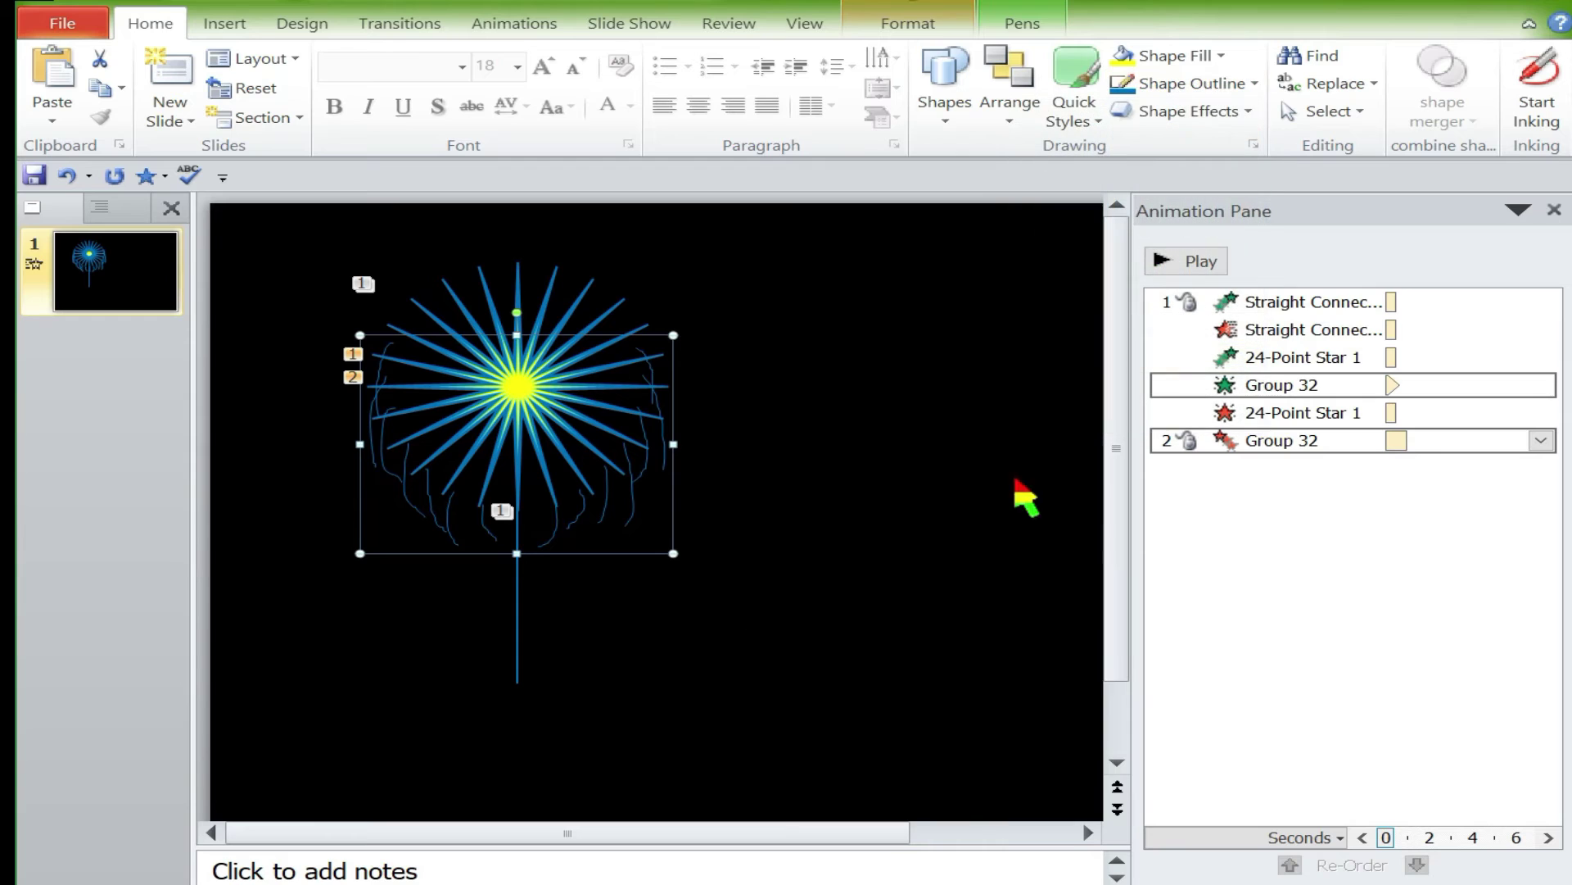
- Set the last Group 32 animation to With Previous and extend the first connector animation to 0.7 s
left_click(1540, 441)
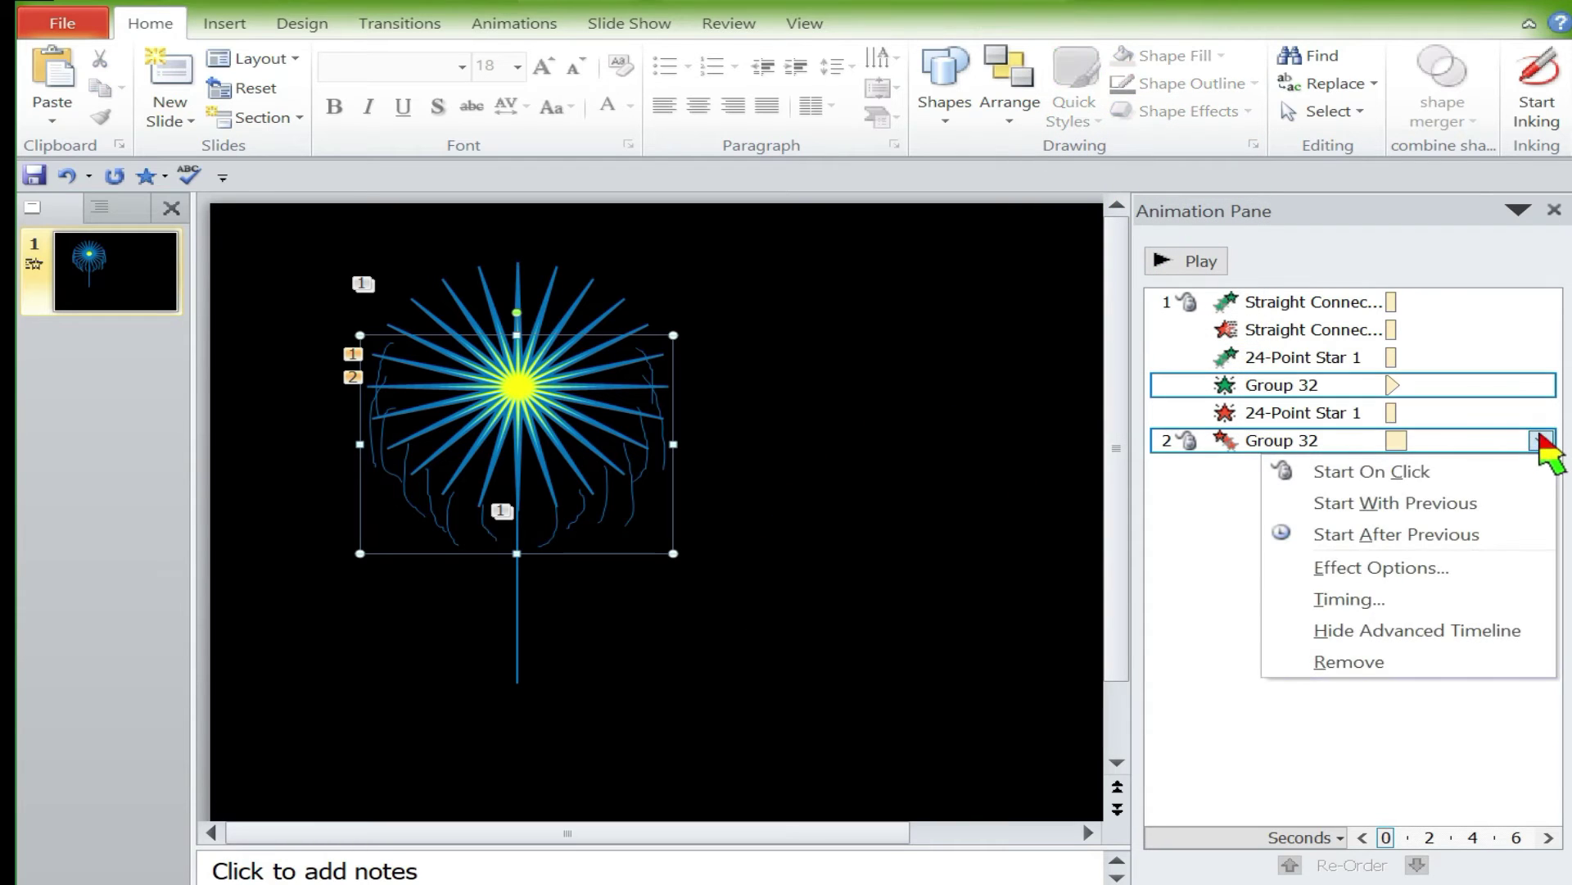
left_click(1507, 506)
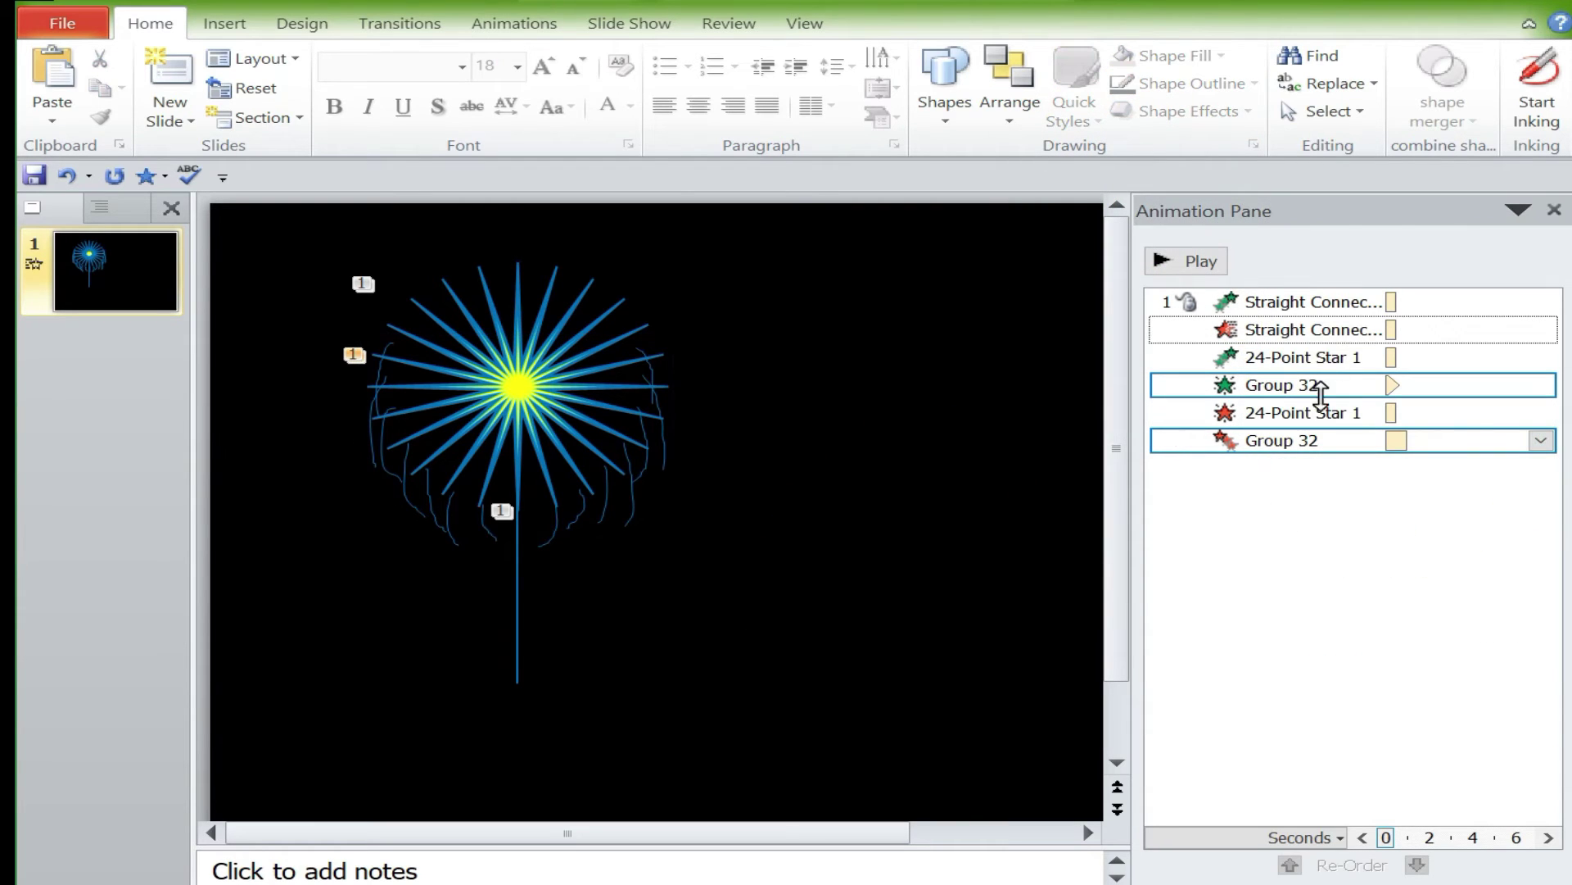
left_click(1393, 306)
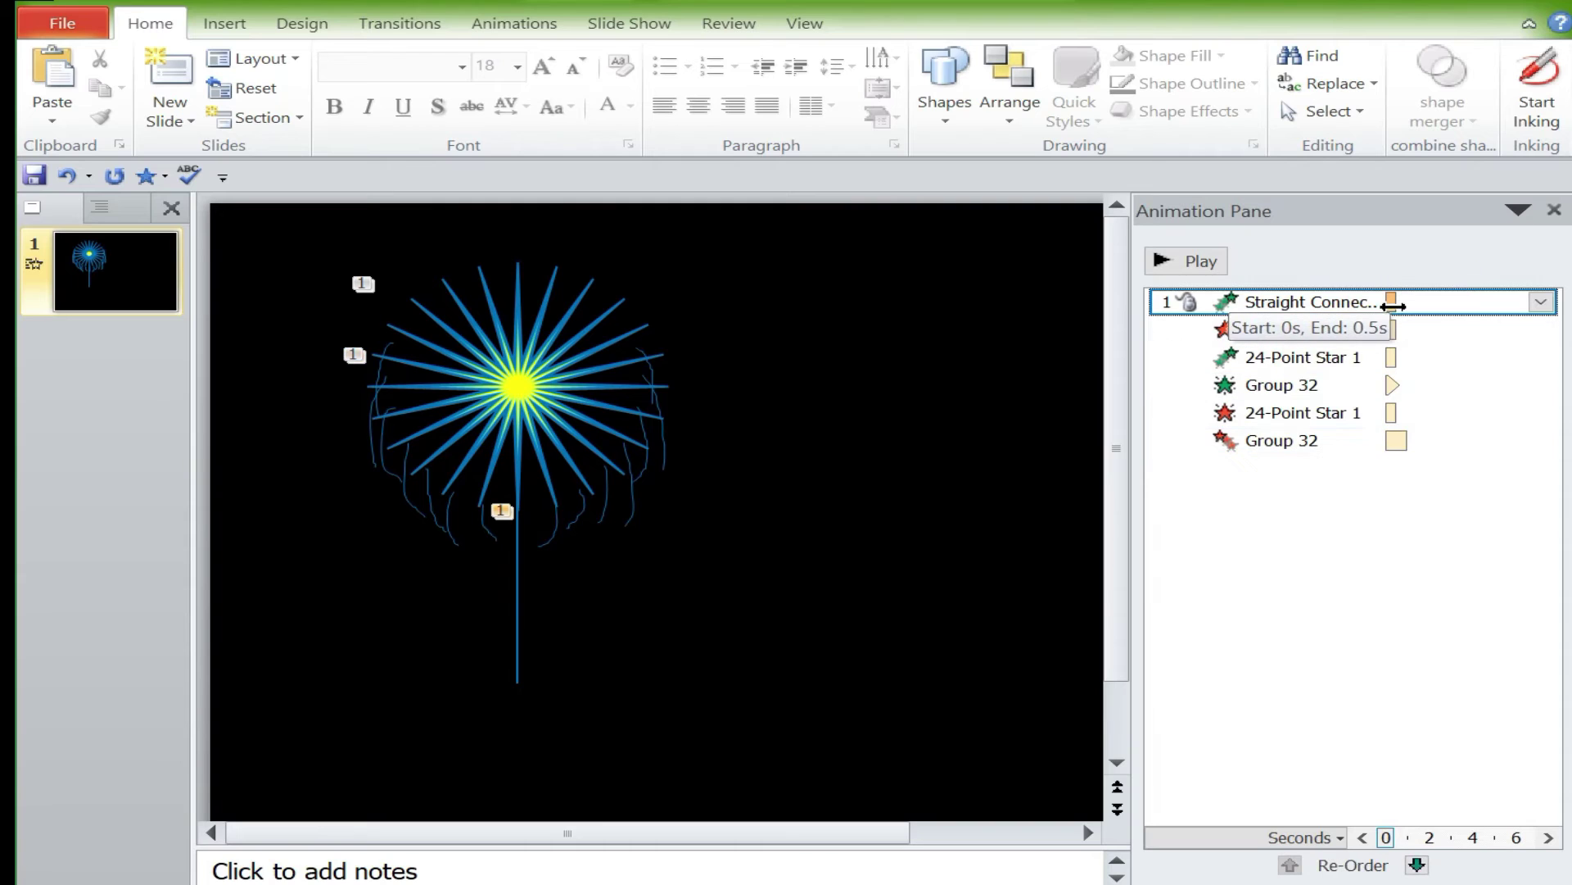
left_click_drag(1392, 302, 1395, 301)
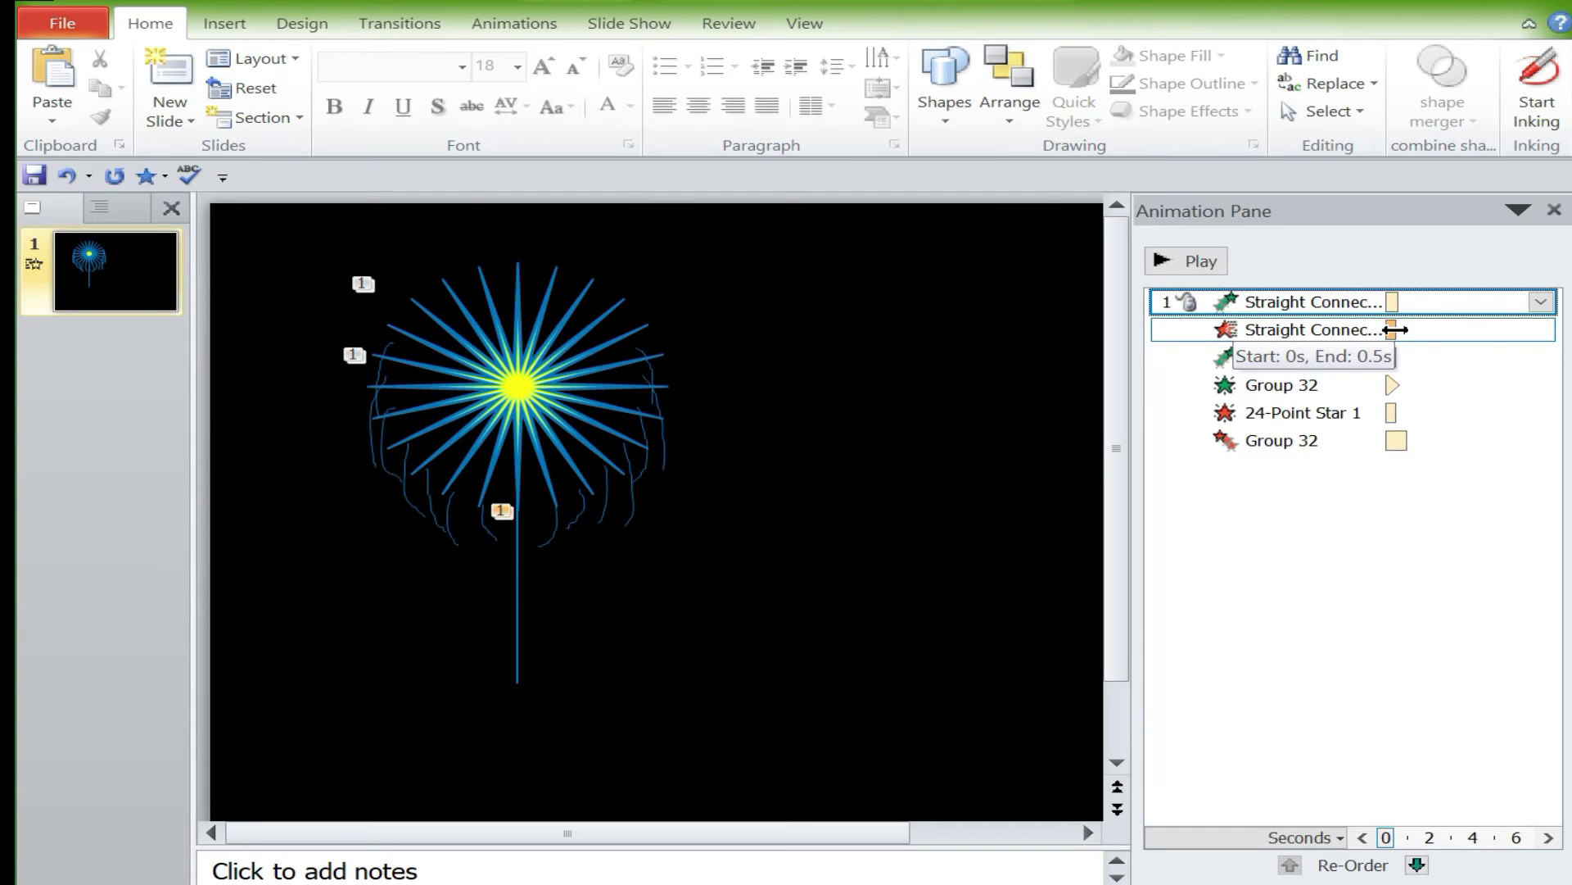
- Shift the second connector animation to start at 0.1 s
left_click(1396, 330)
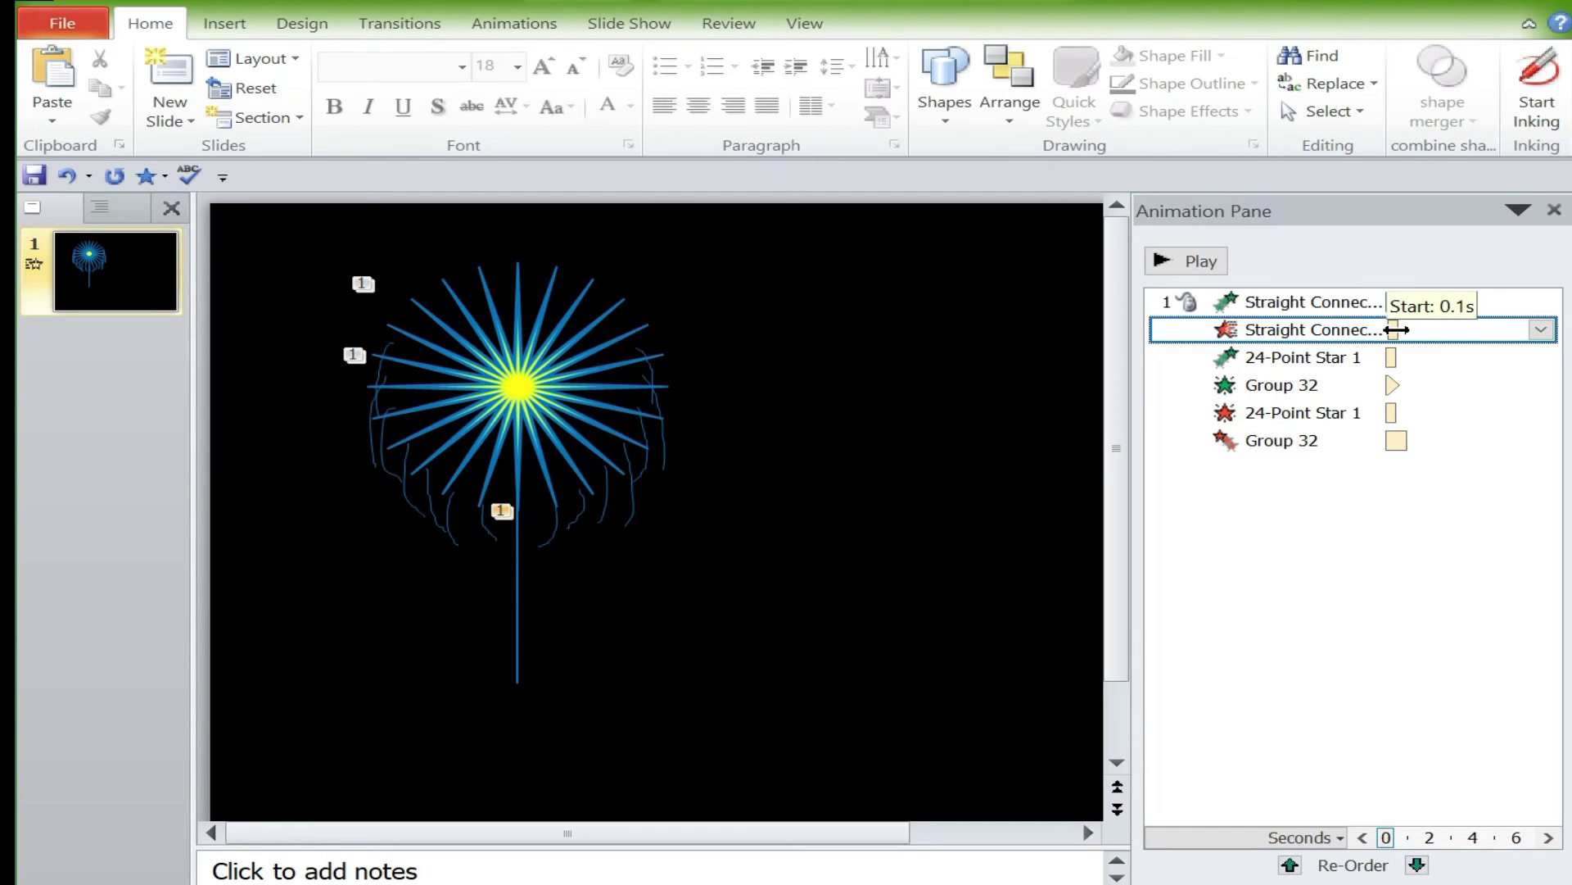
left_click_drag(1404, 329, 1398, 329)
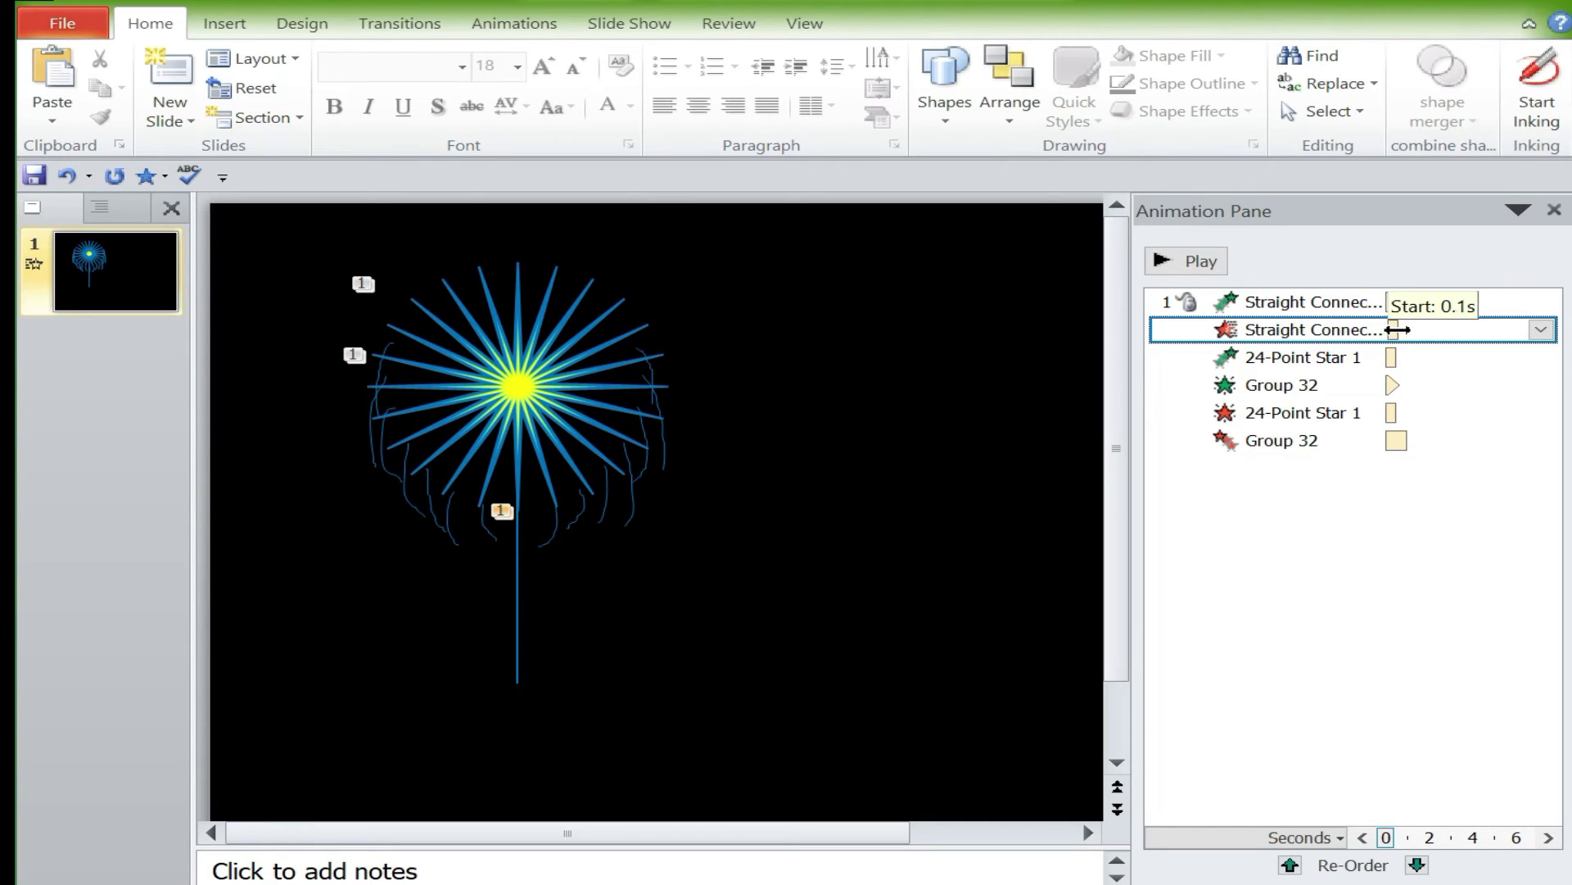
left_click(1540, 329)
left_click(1360, 484)
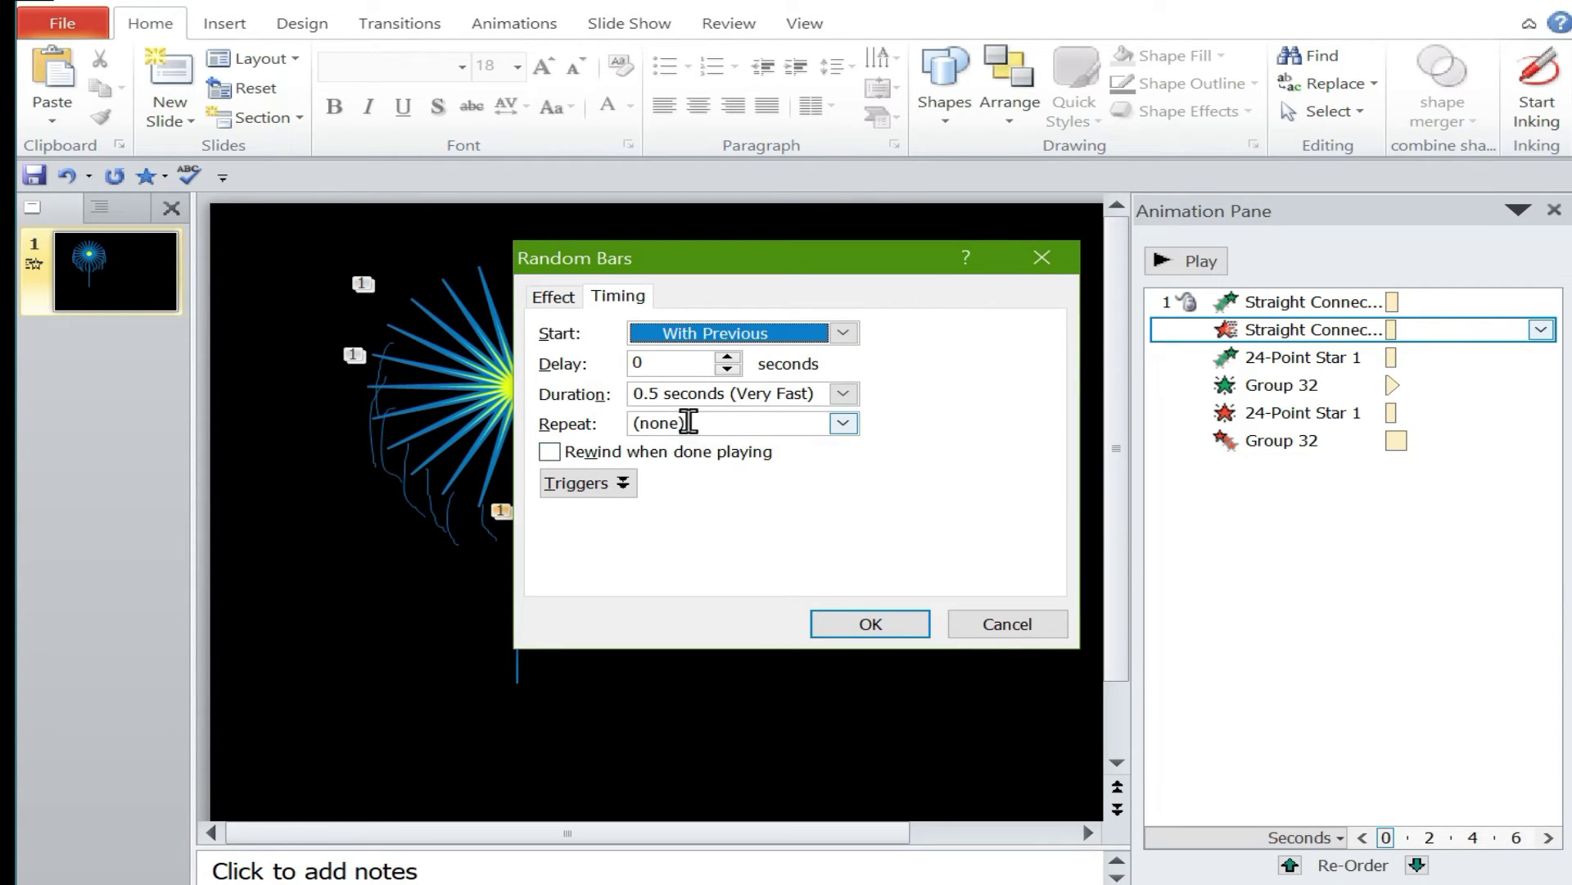
- Set Random Bars to 0.3 s delay and 0.8 s duration; shift star entrance to 0.3 s, Group 32 to 1.8 s, star exit to 1.0 s
left_click(670, 363)
type(".3")
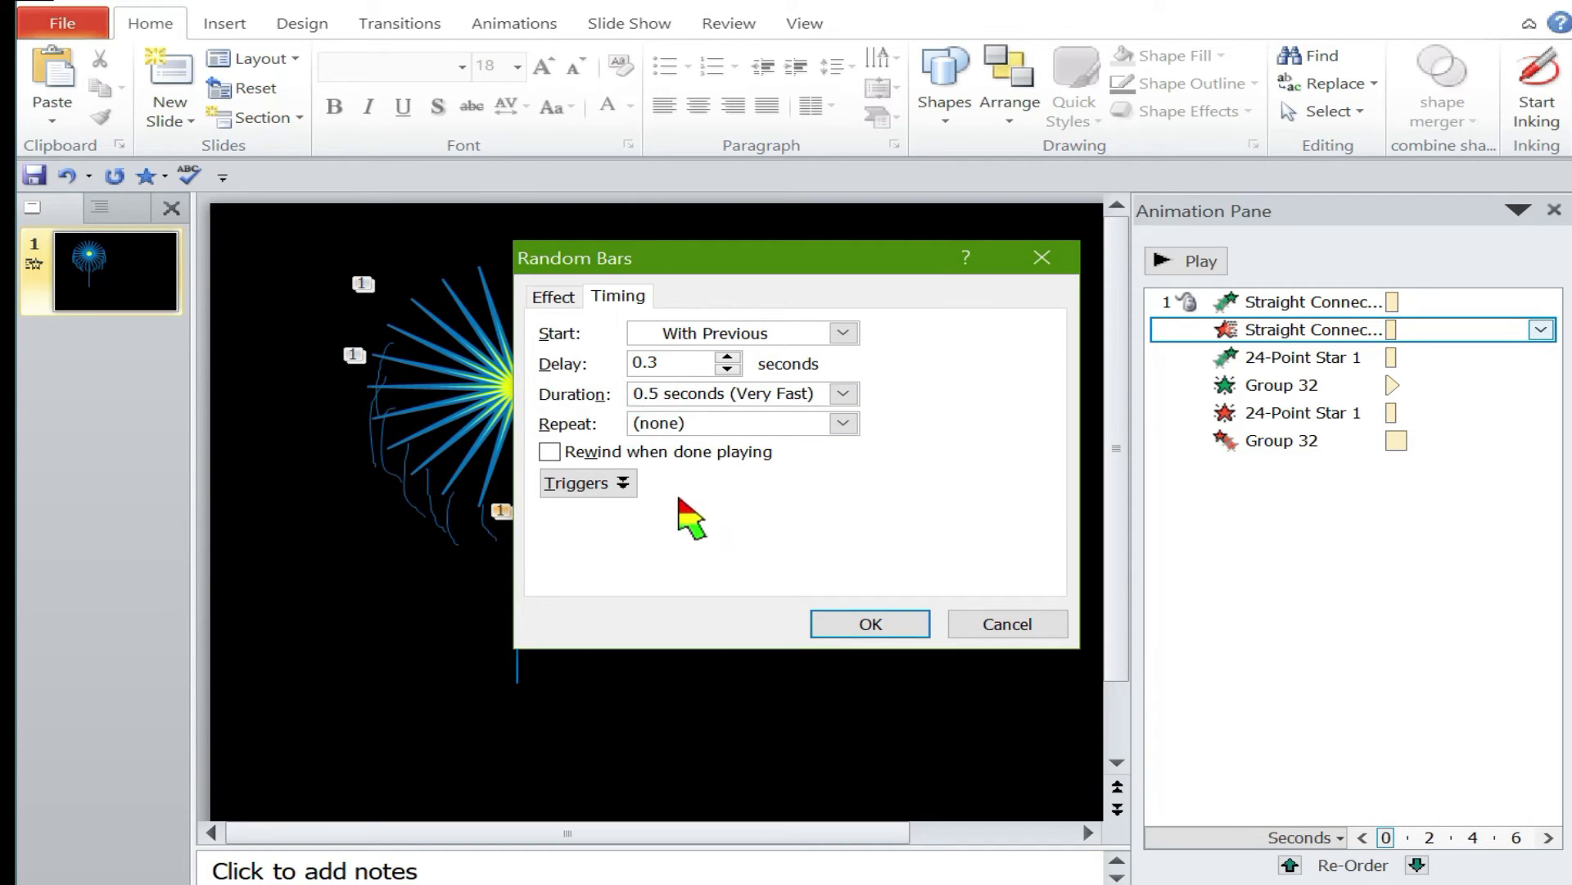
left_click(873, 627)
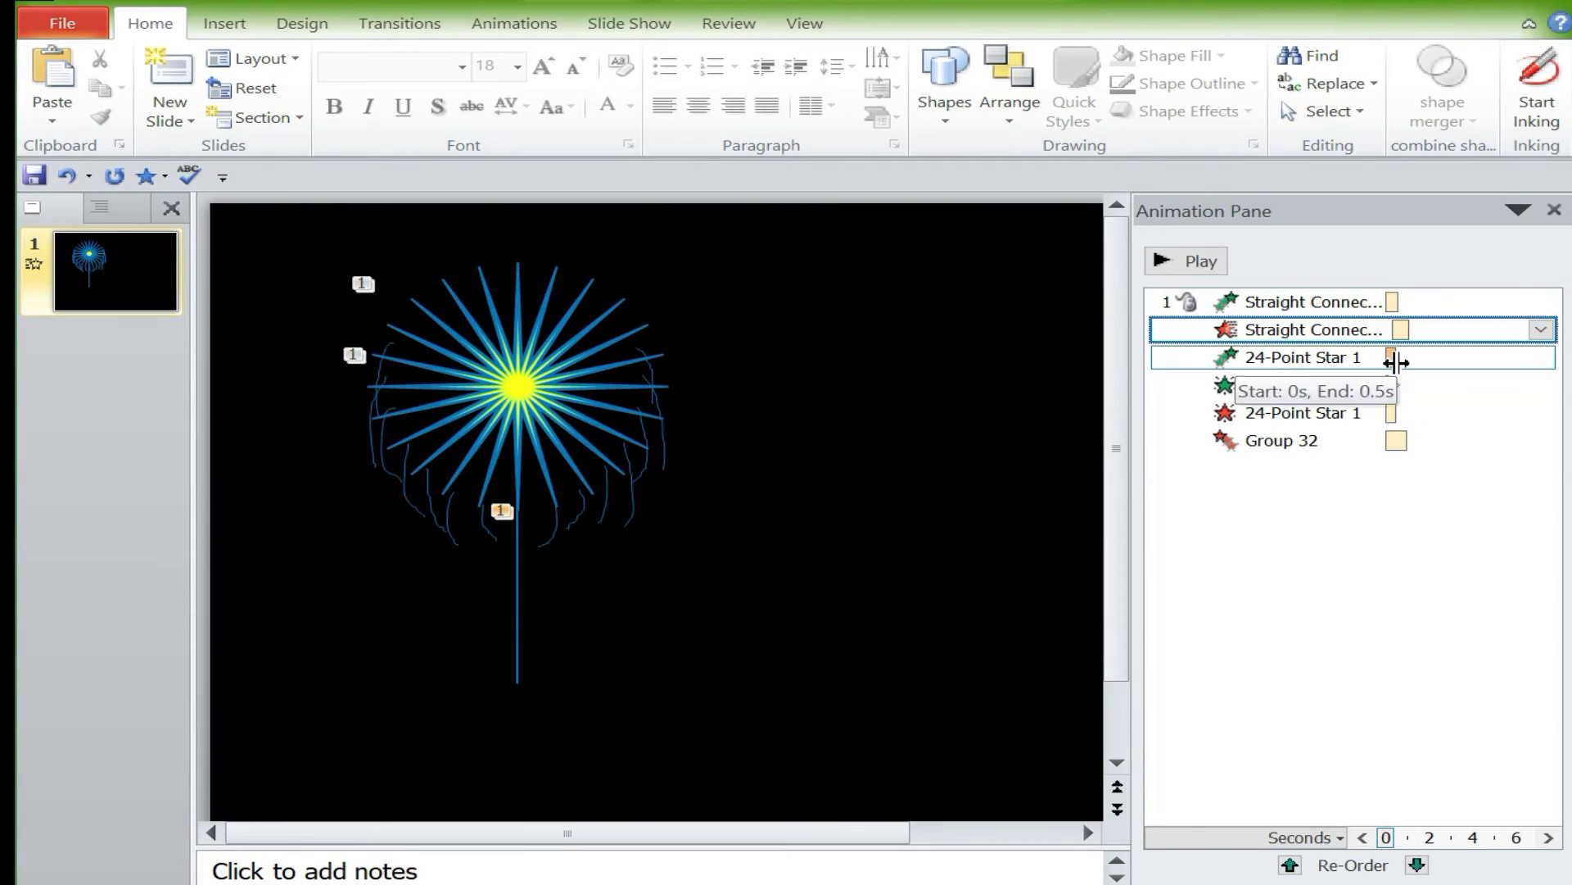
left_click(1425, 359)
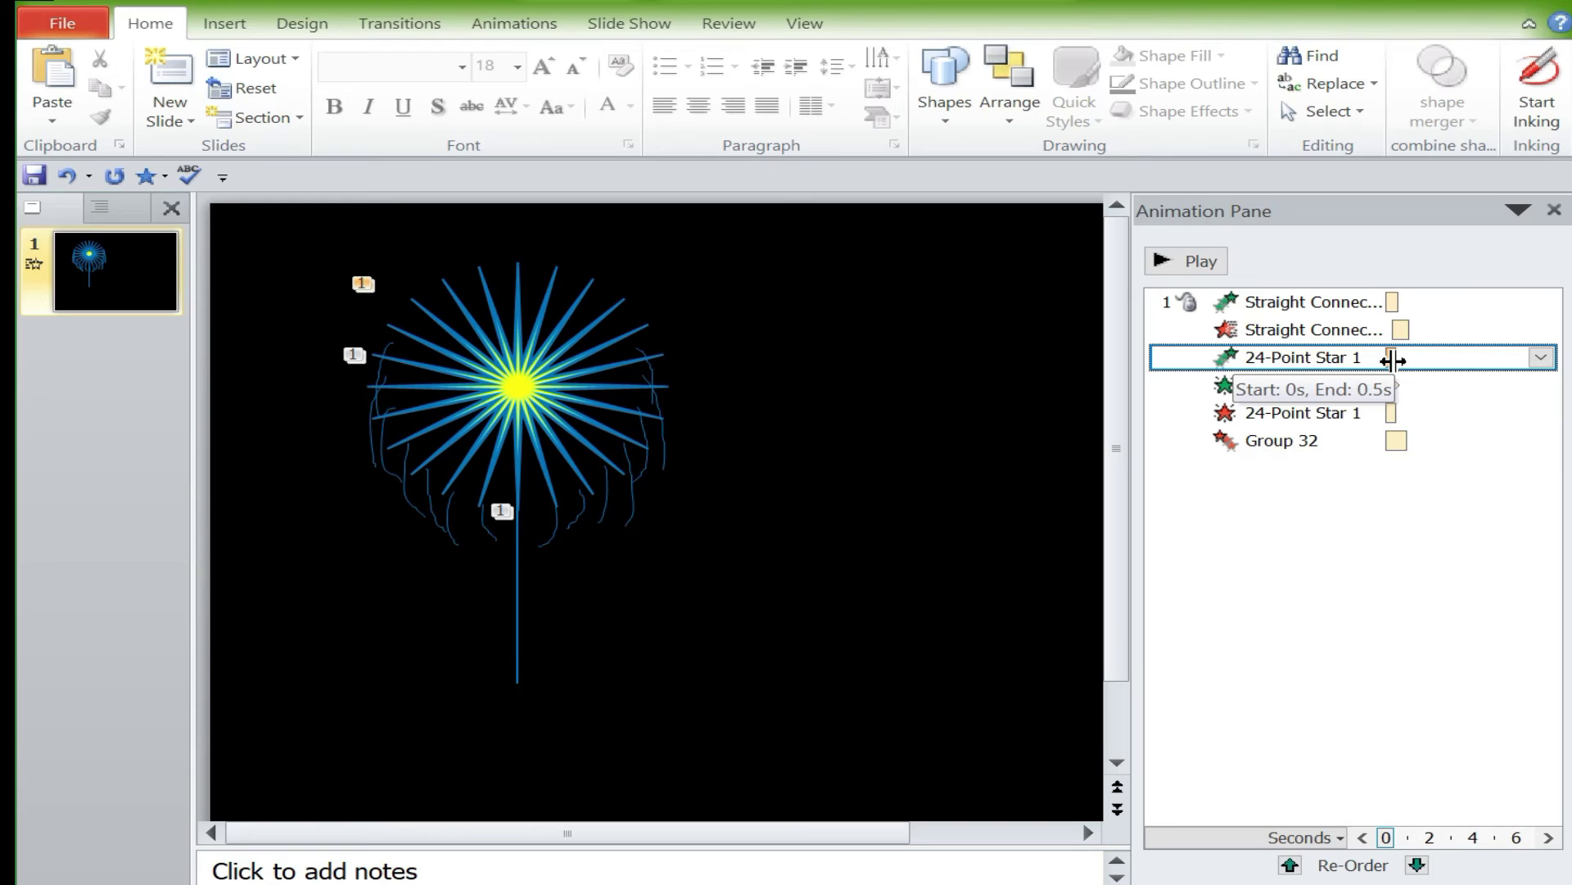
left_click_drag(1391, 359, 1427, 358)
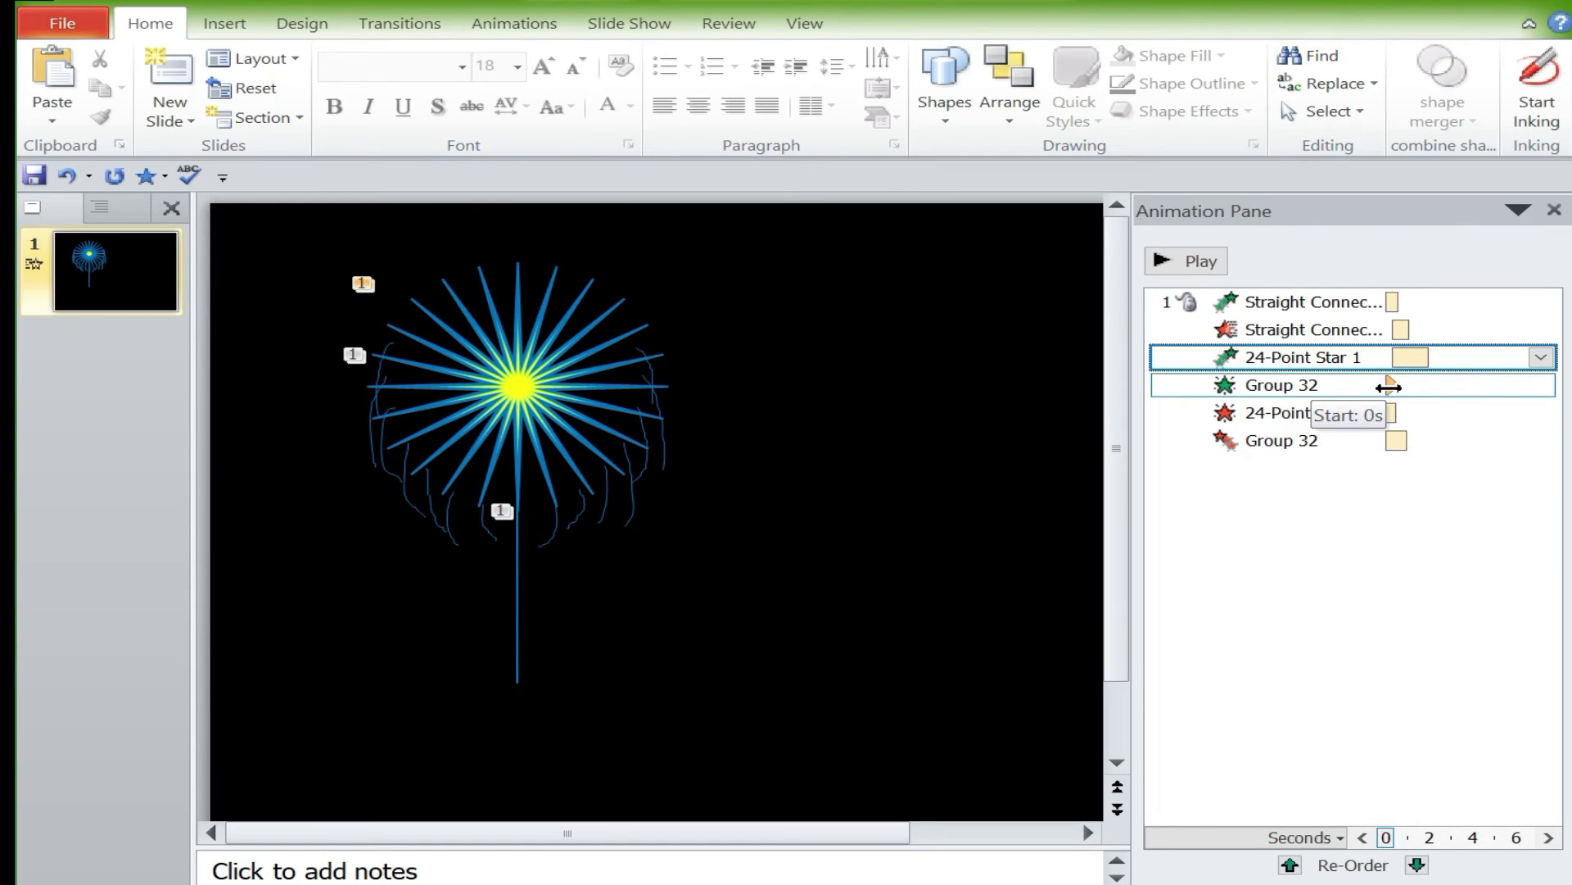
left_click_drag(1389, 387, 1428, 389)
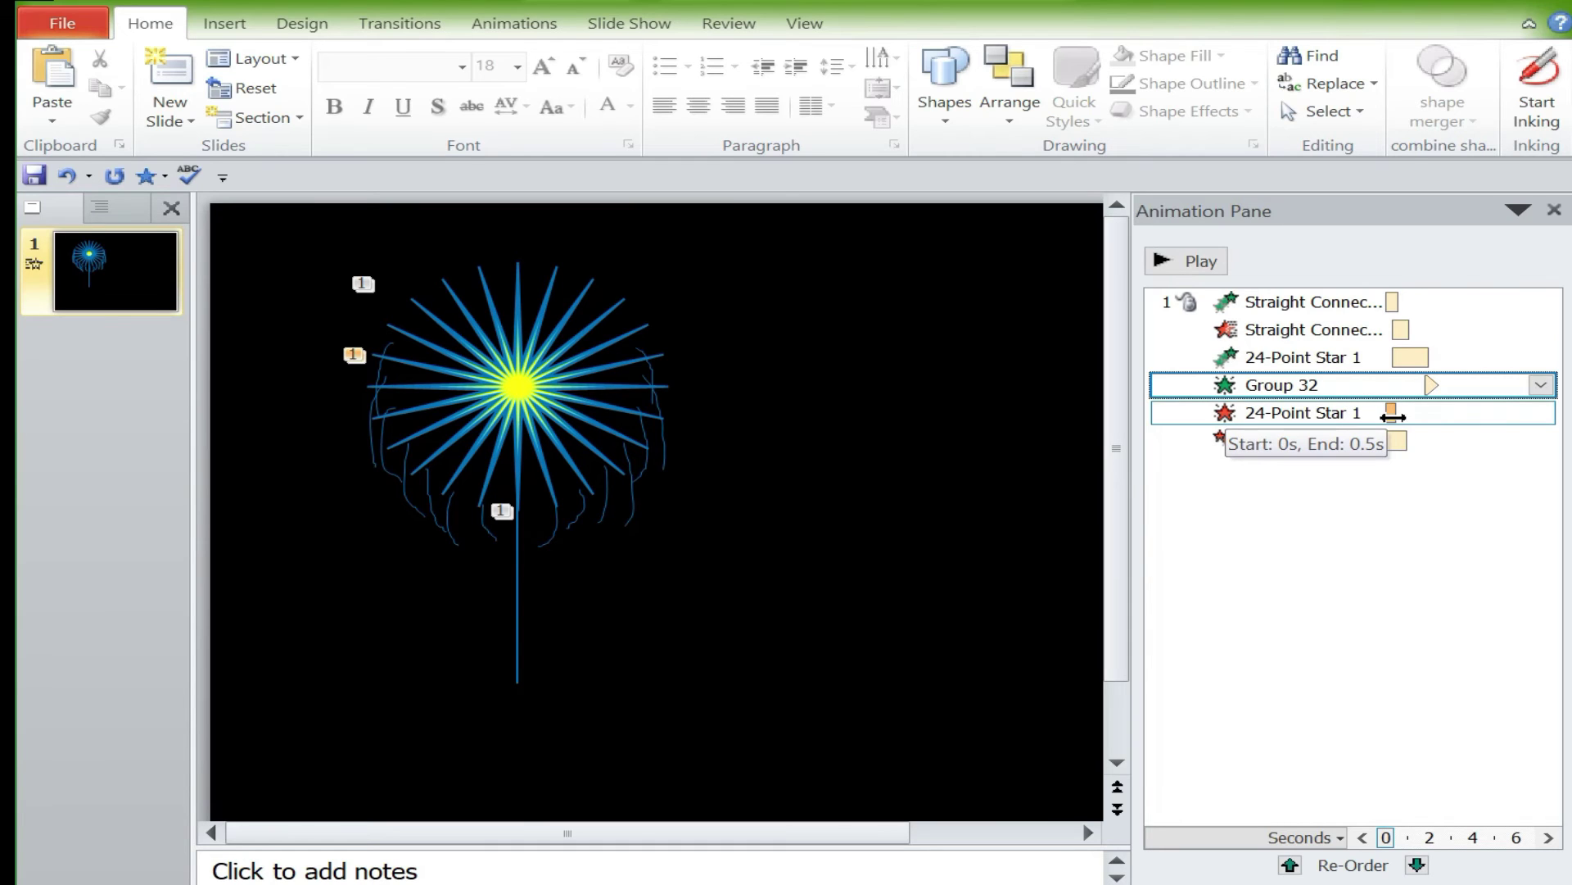
left_click_drag(1392, 417, 1412, 417)
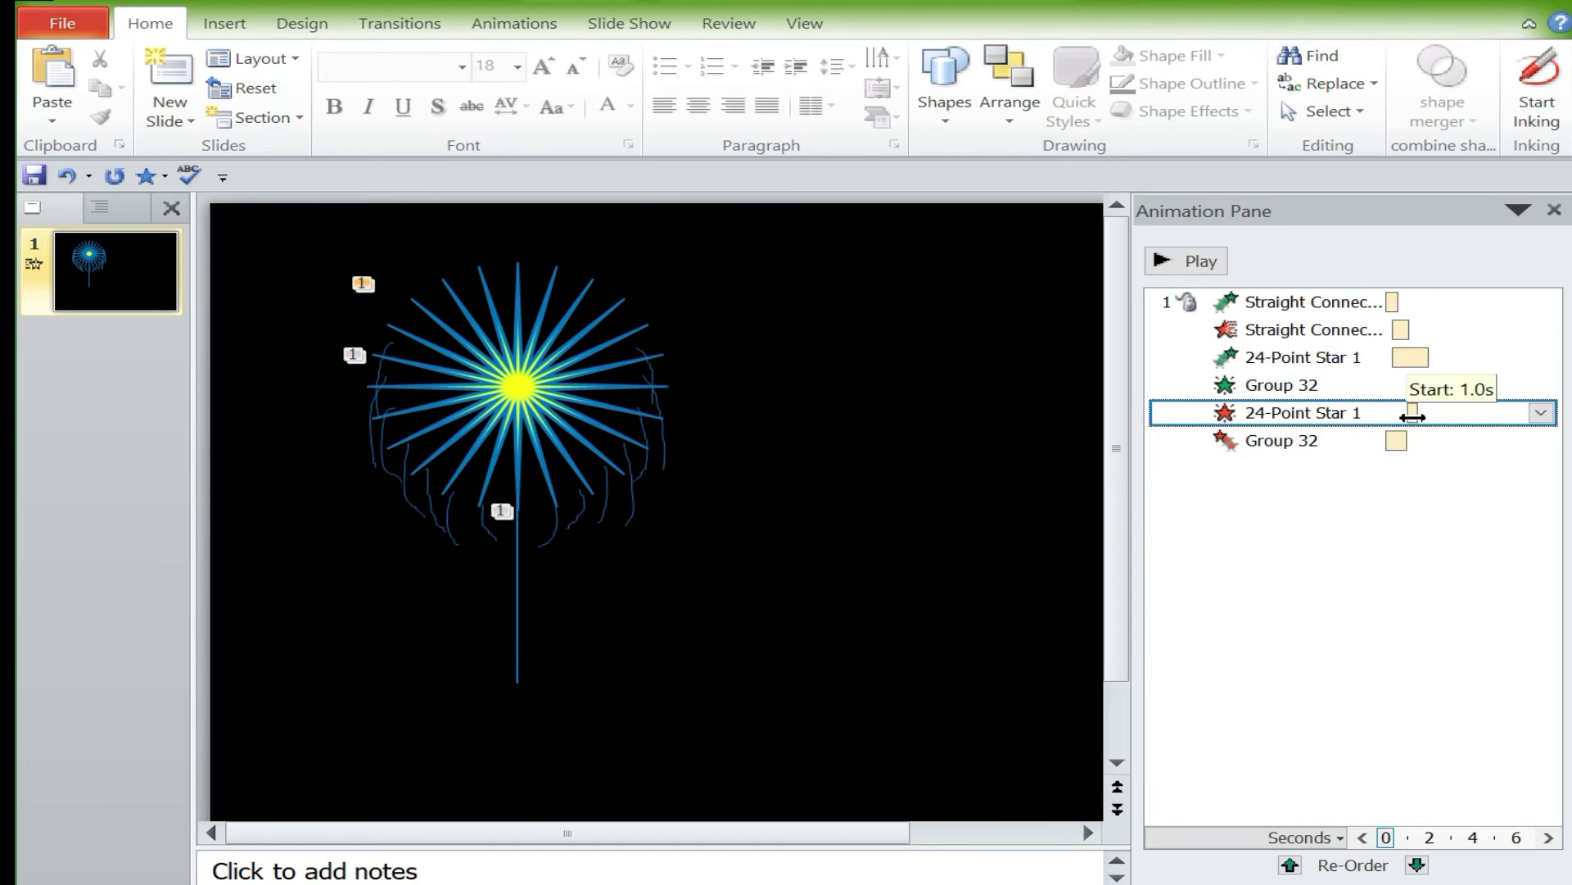
- Give the star's Dissolve Out exit a 1.7 s delay and 3.6 s duration
left_click(1541, 413)
left_click(1360, 578)
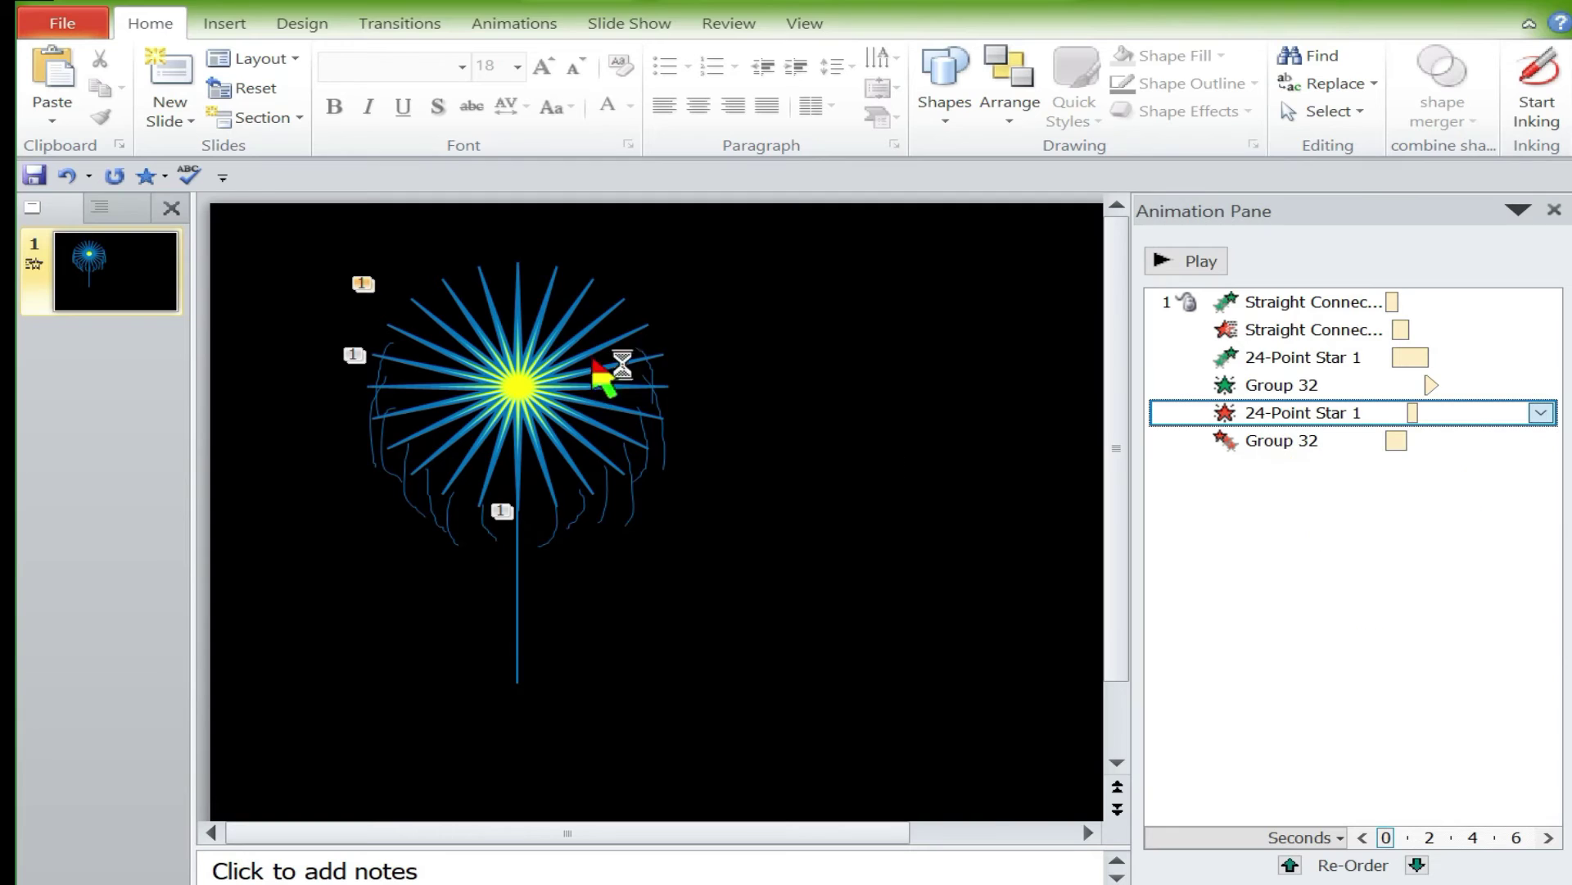
left_click(706, 363)
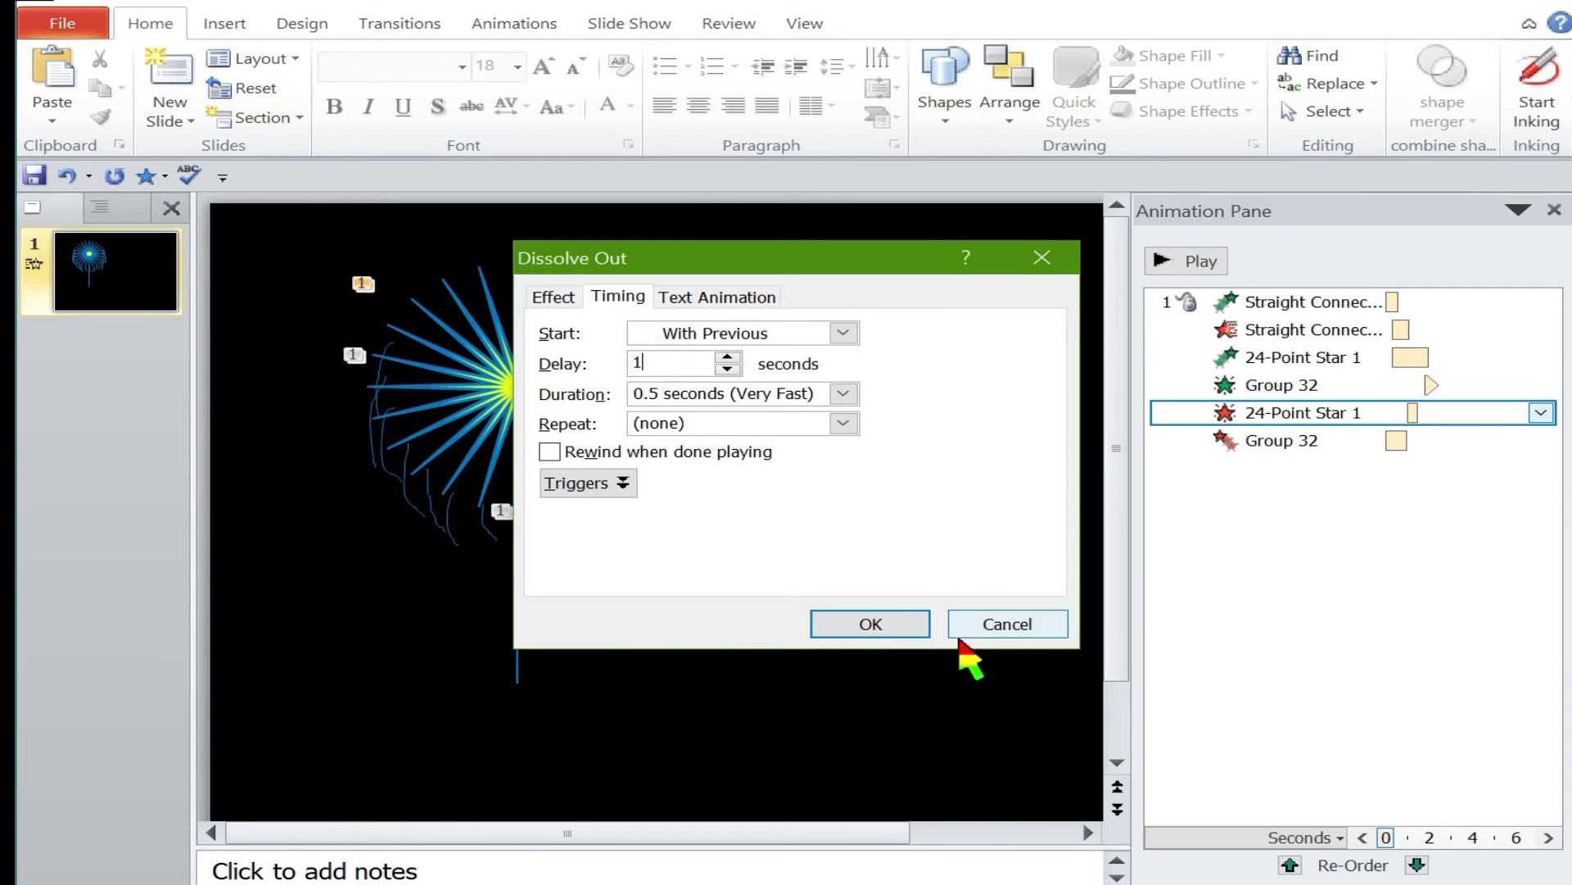
left_click(665, 393)
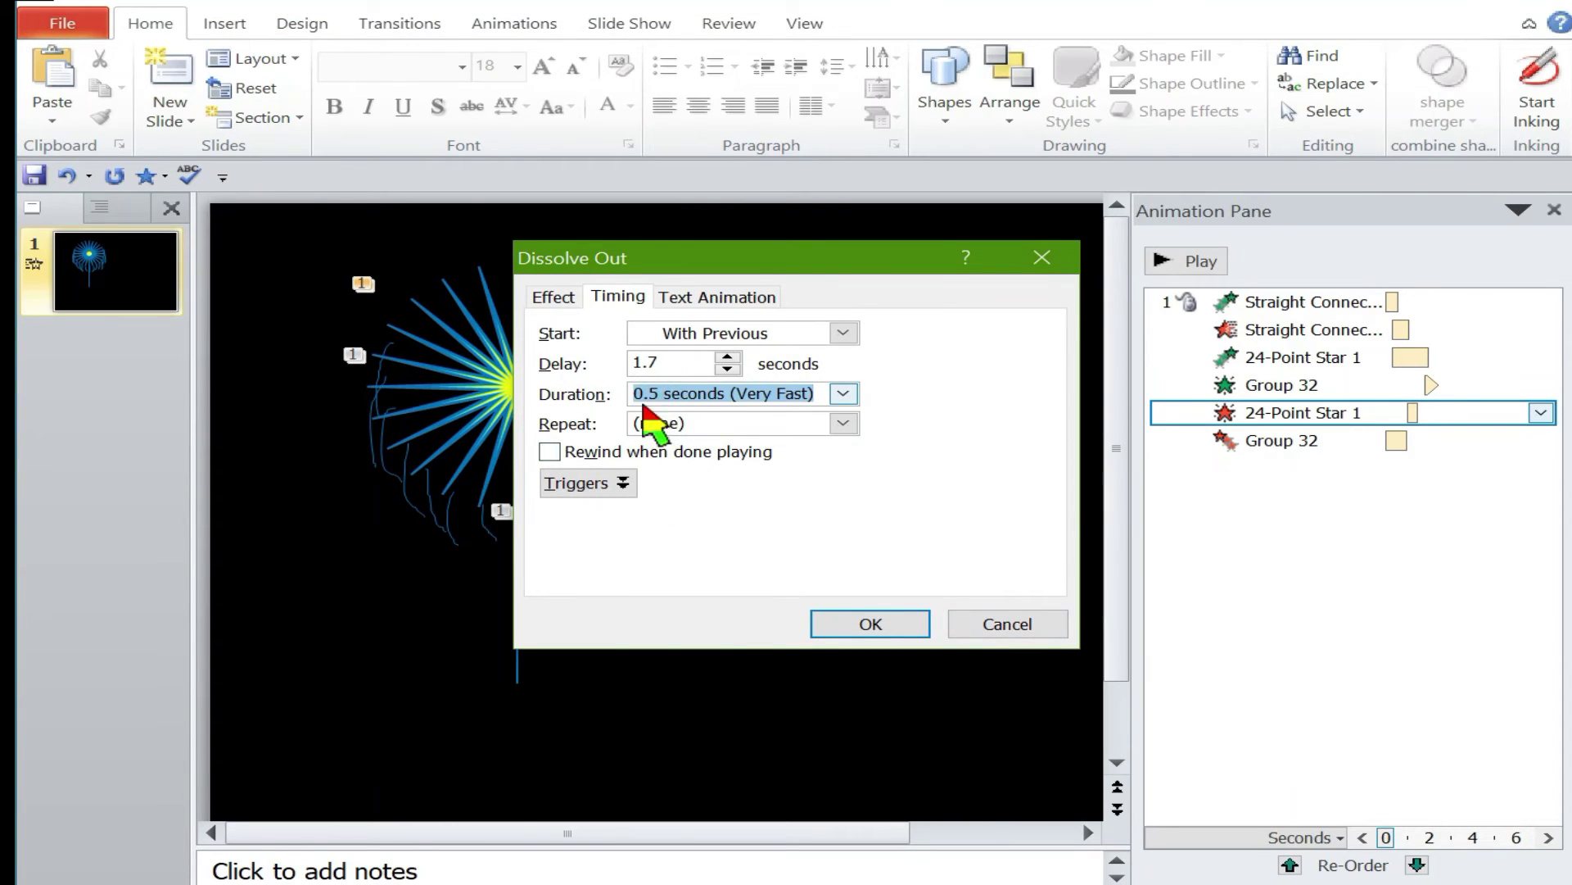
left_click(663, 393)
key("BackSpace")
key("BackSpace")
key("BackSpace")
key("BackSpace")
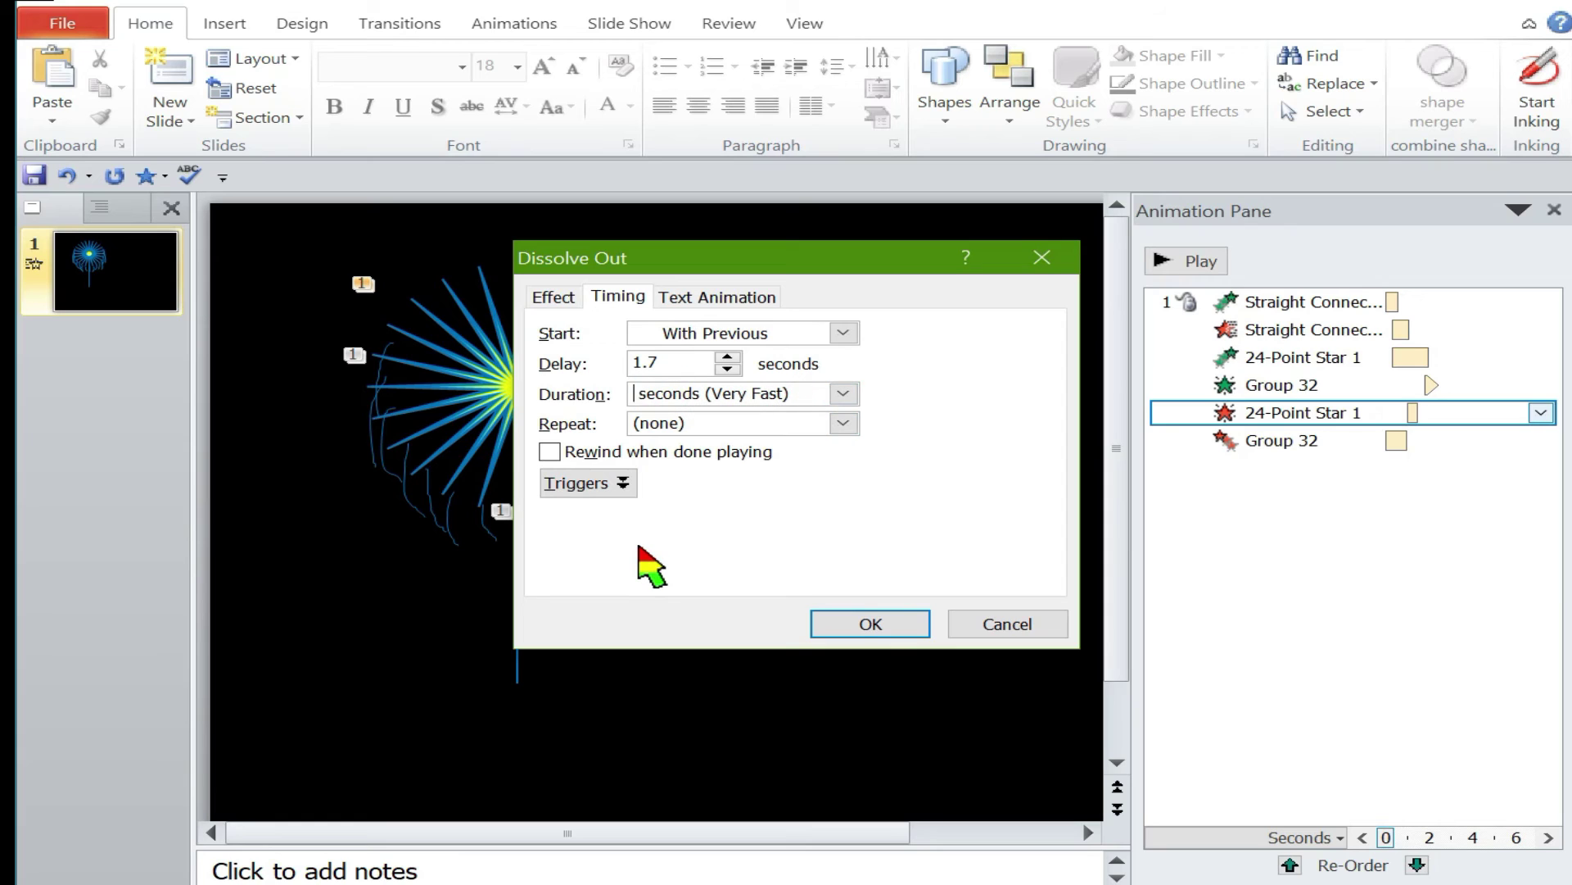
type("3 ")
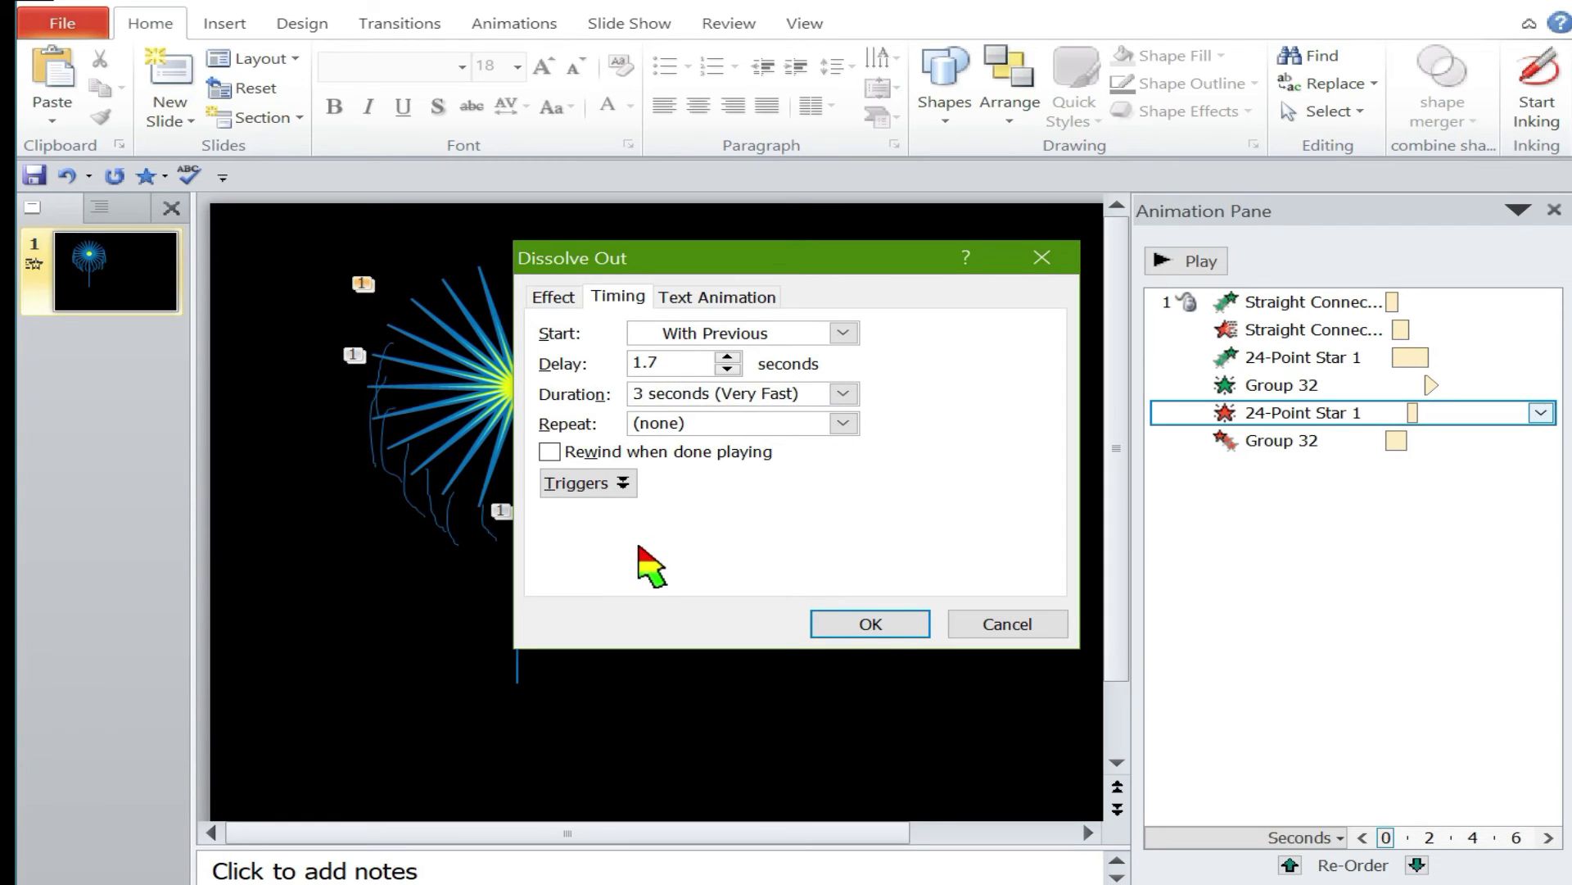
type(".6")
left_click(910, 624)
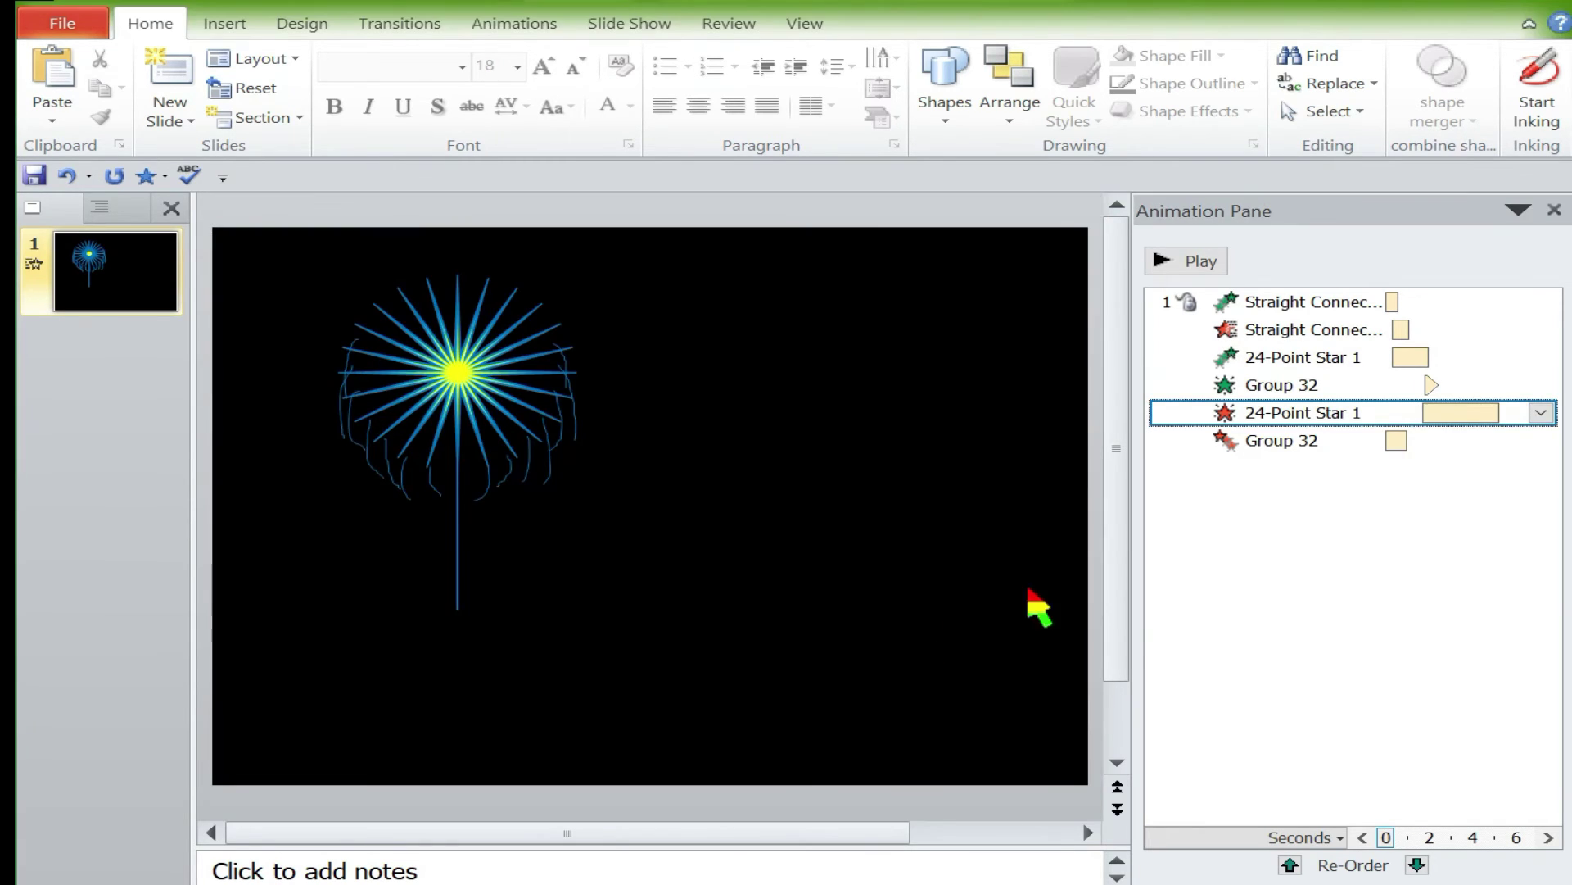
left_click(1429, 441)
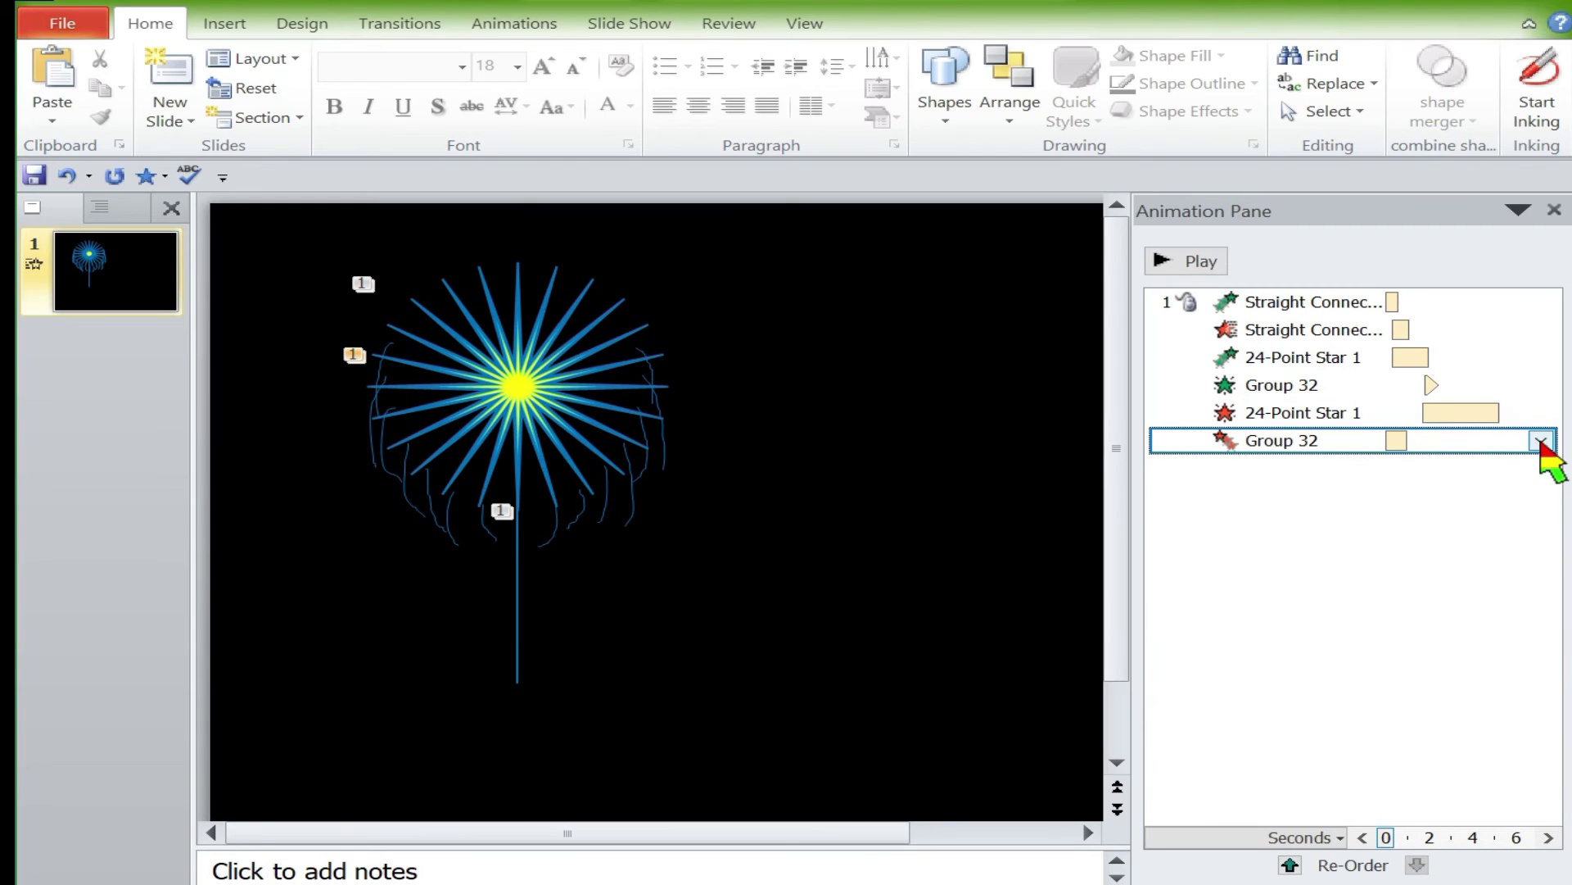
- Give Group 32's Float Down exit a 2.2 s delay and a 4-second duration
left_click(1542, 441)
left_click(1302, 604)
left_click(668, 363)
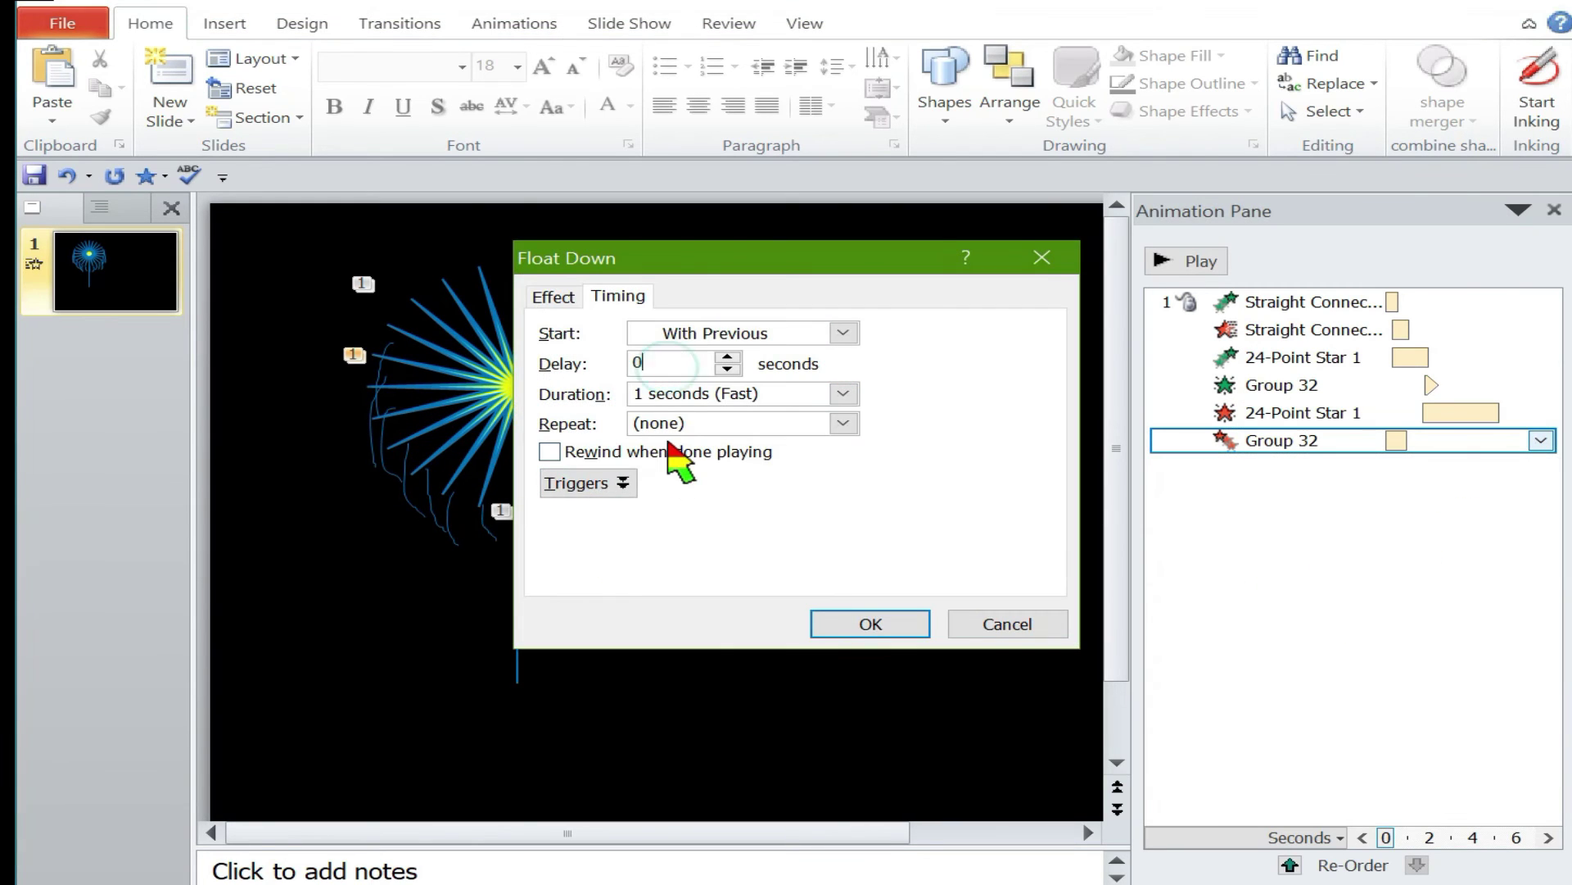
key("Tab")
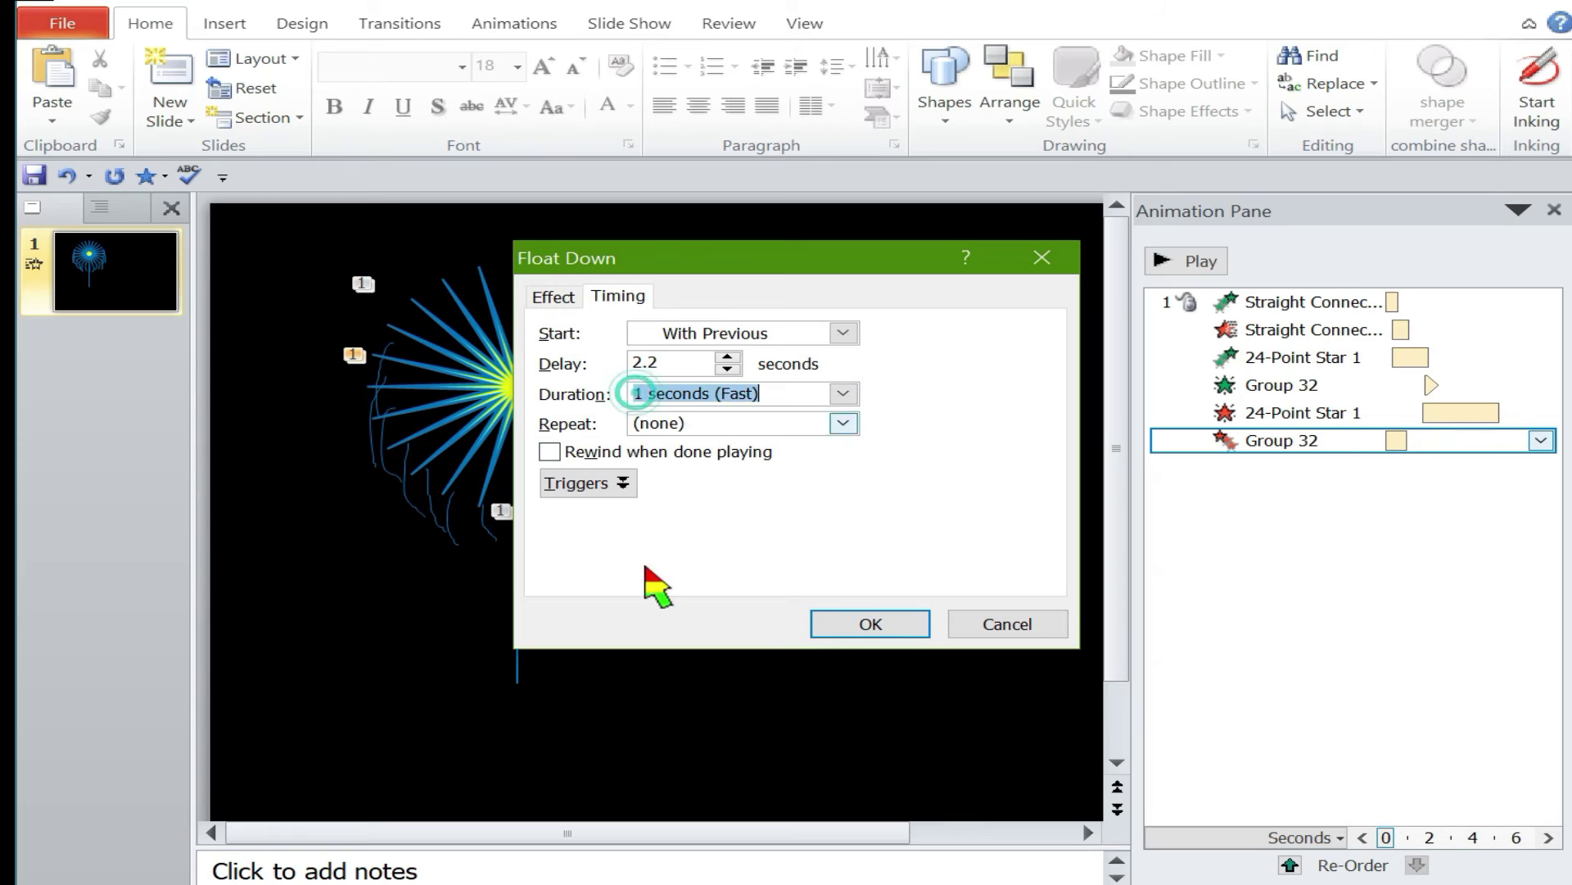
left_click(665, 397)
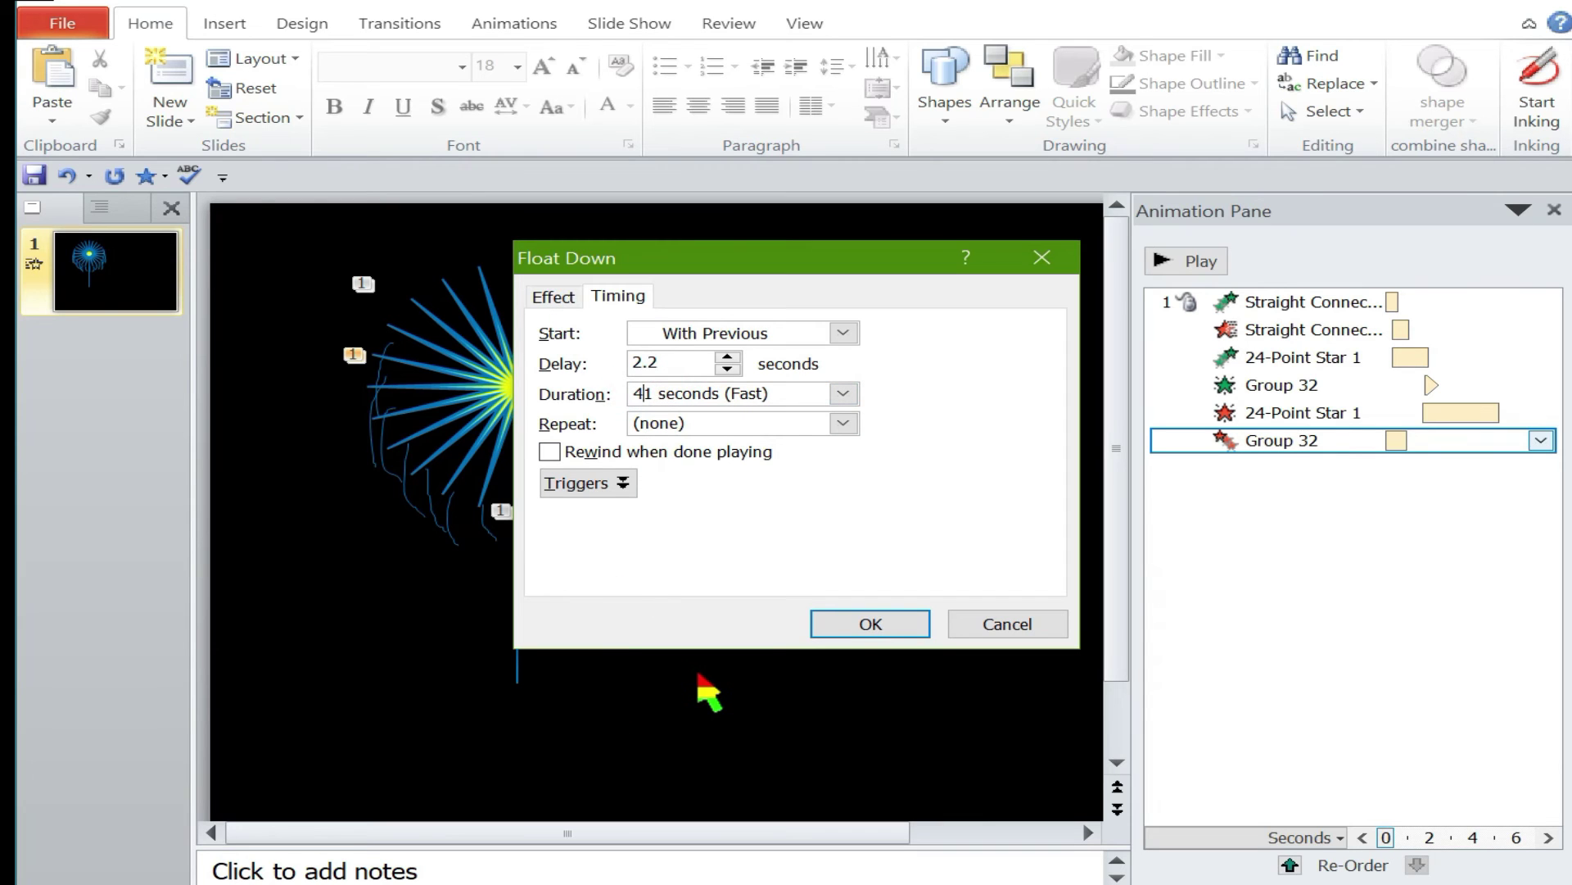
left_click(870, 624)
left_click(1183, 83)
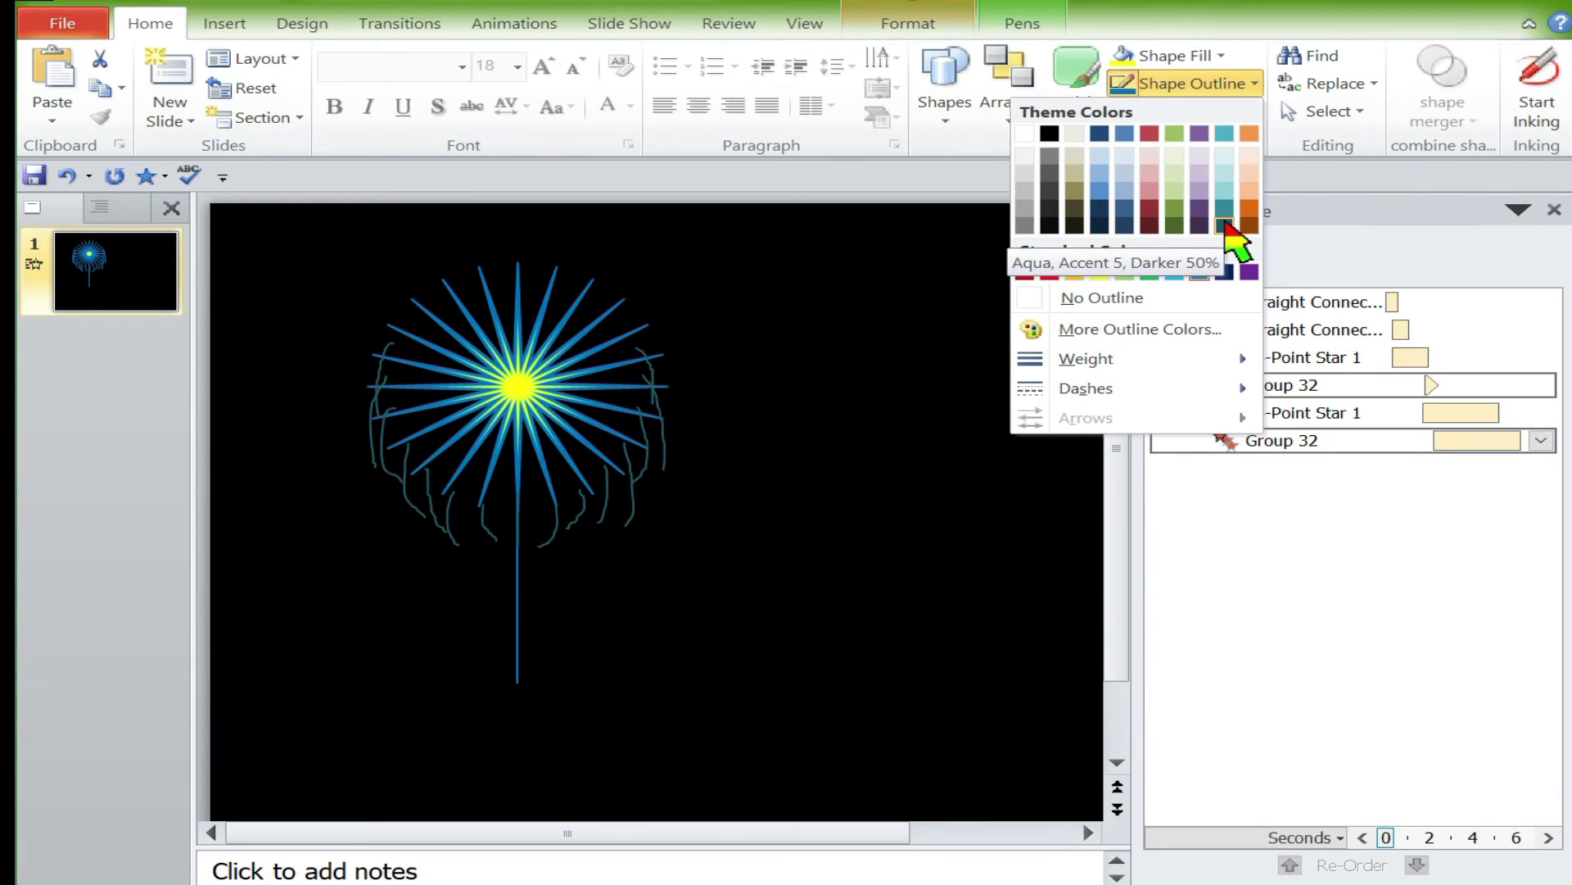
mouse_move(1086, 359)
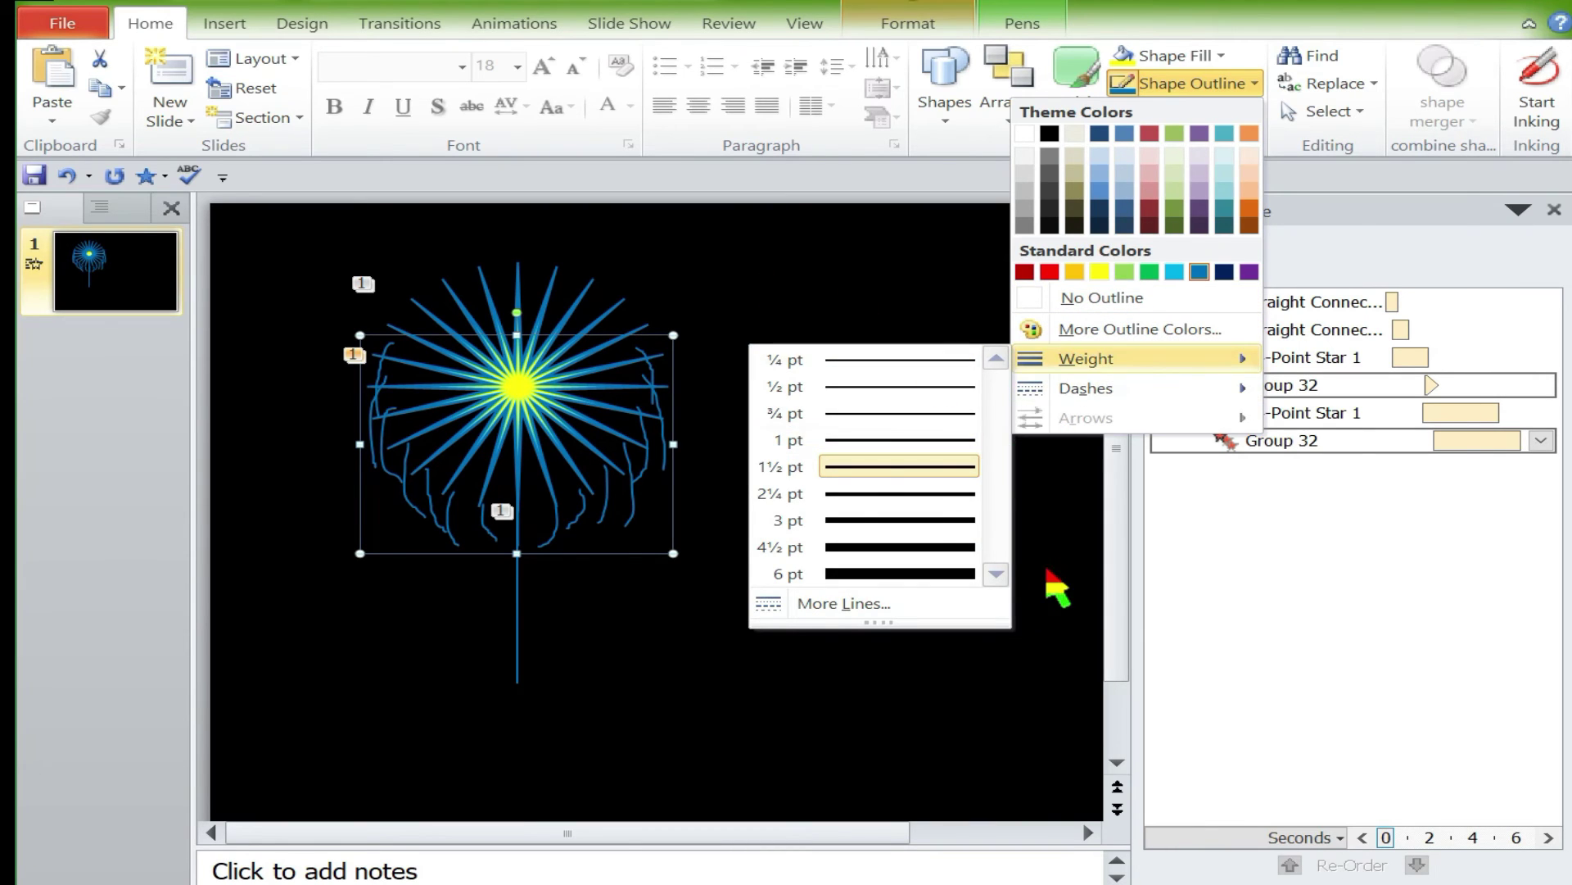
- Move the blue firework up and left, then copy it with its animations
left_click_drag(450, 328, 329, 291)
right_click(456, 369)
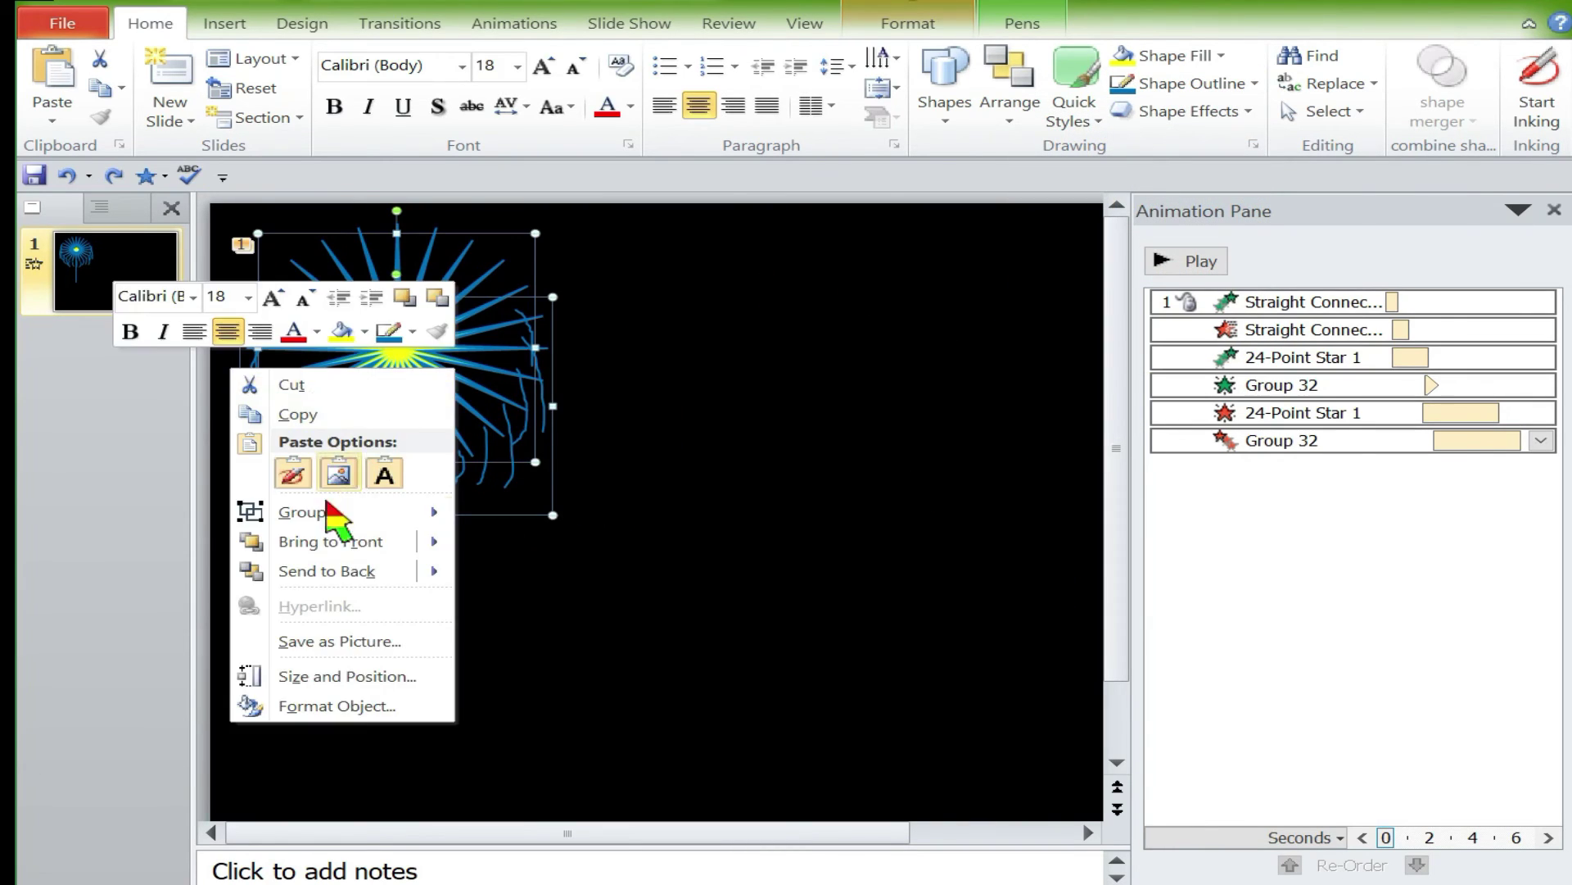
left_click(160, 520)
left_click(66, 175)
right_click(459, 449)
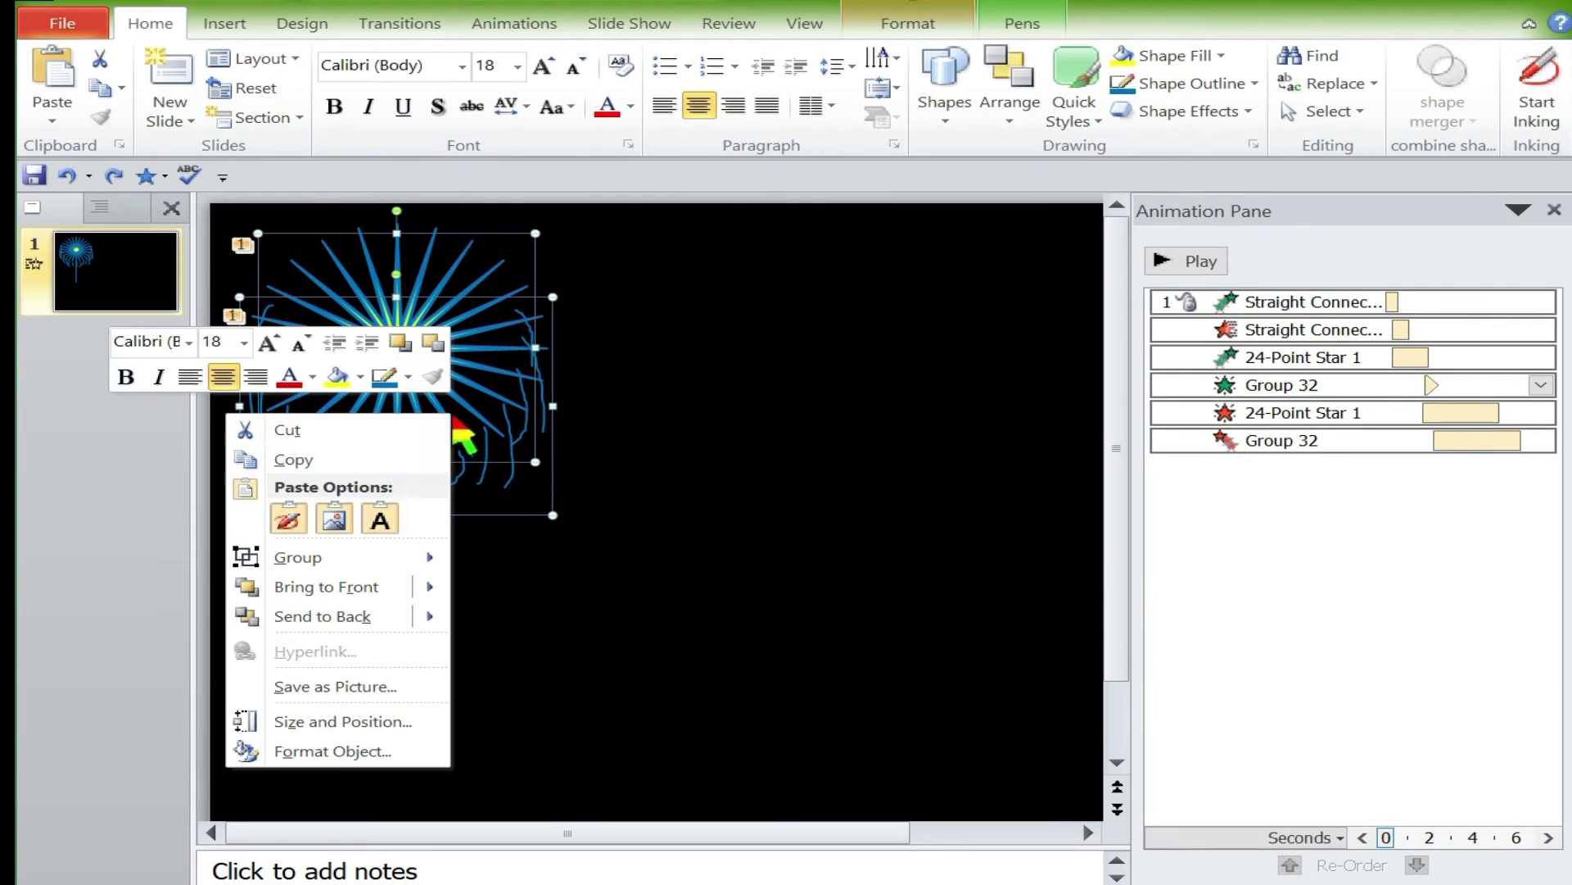
left_click(279, 459)
- Paste two copies, placing one at lower centre and one at upper right
left_click(702, 491)
key("ctrl+v")
left_click_drag(745, 528, 754, 614)
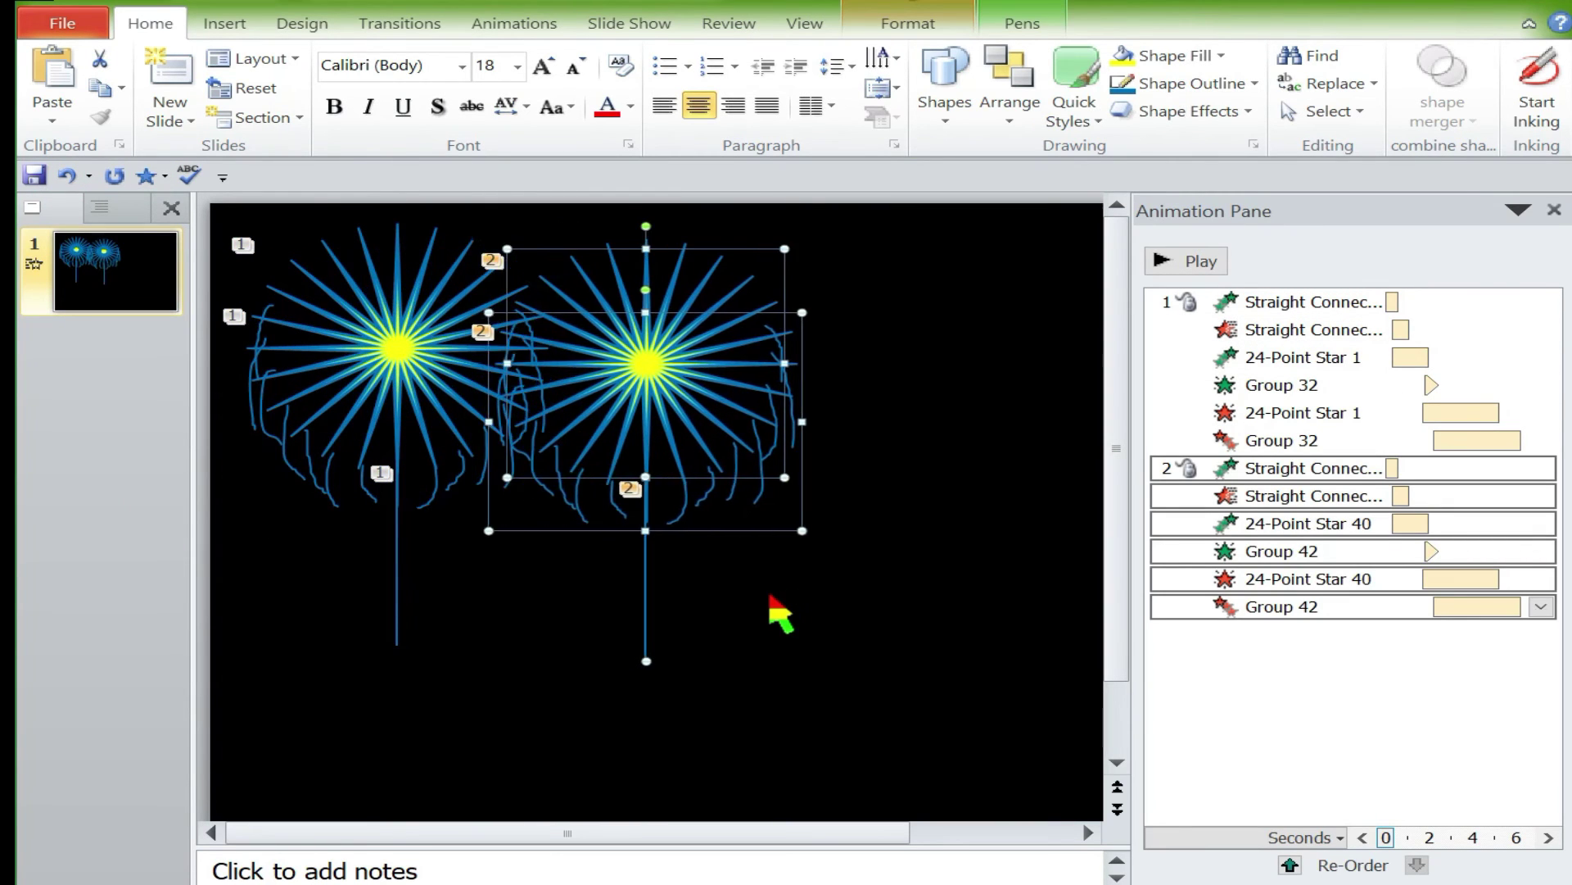
key("Right")
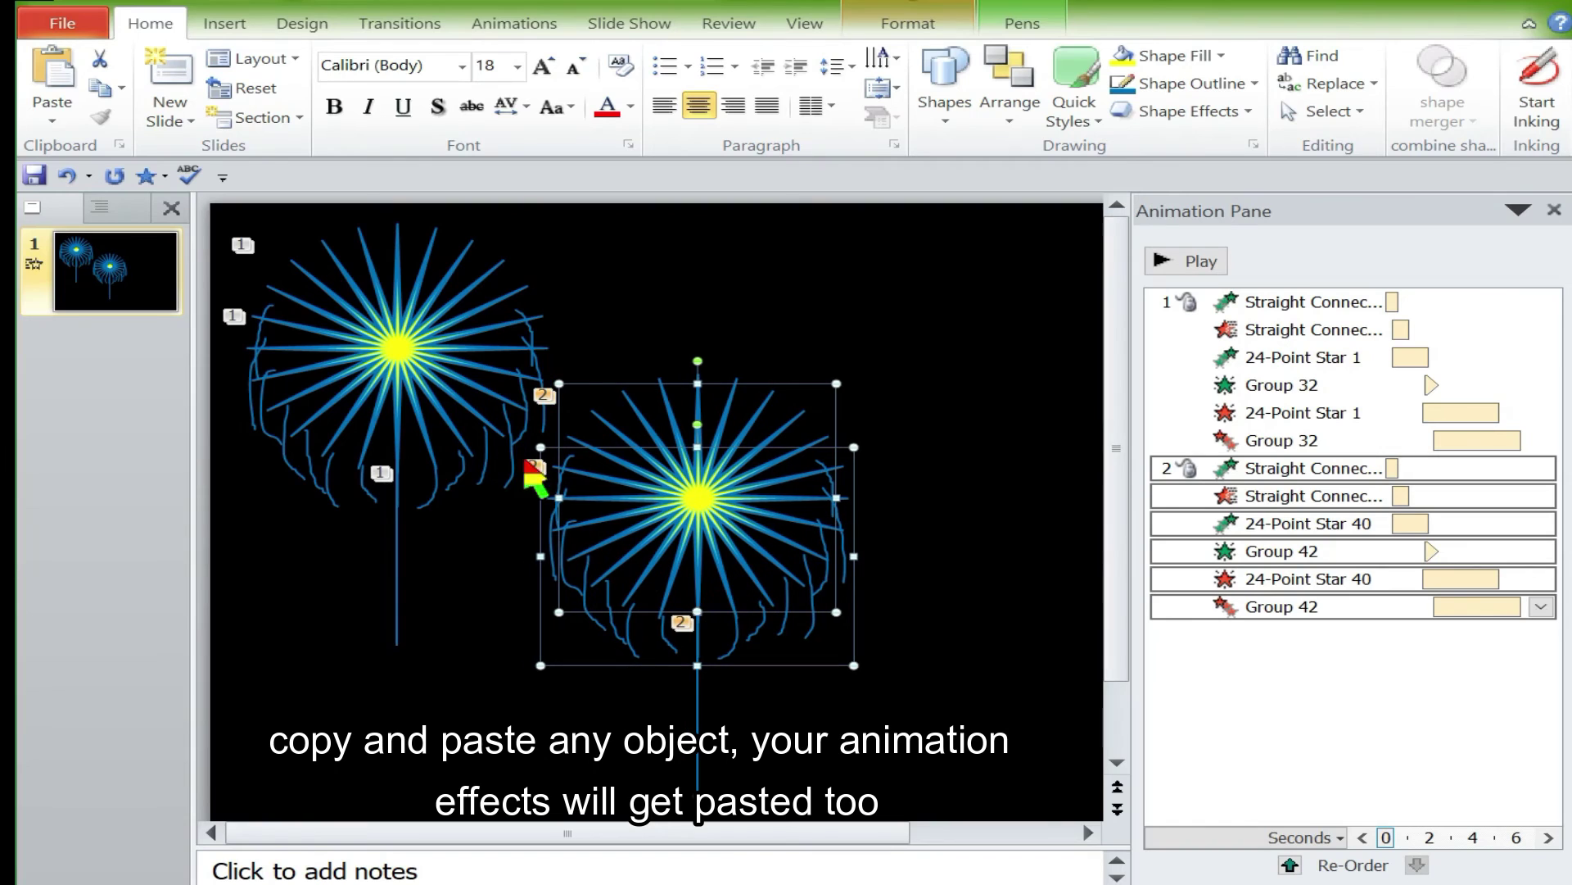
key("ctrl+v")
key("Right")
key("Right")
key("Right")
key("Right")
key("Right")
key("Right")
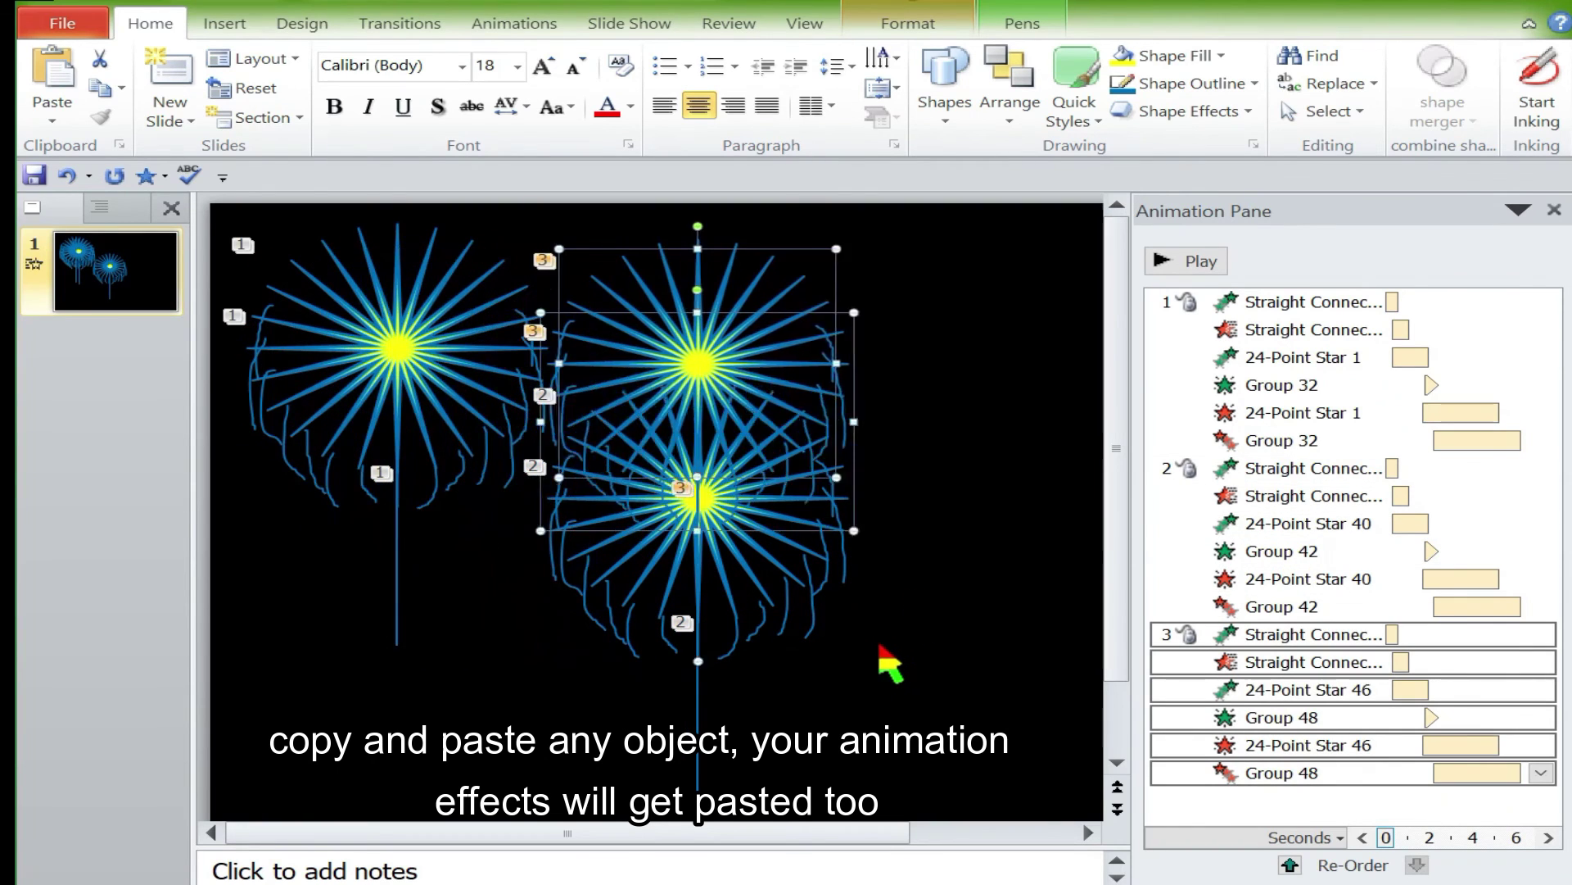
key("Right")
key("Right")
key("Right")
key("Up")
key("Up")
key("Right")
key("Right")
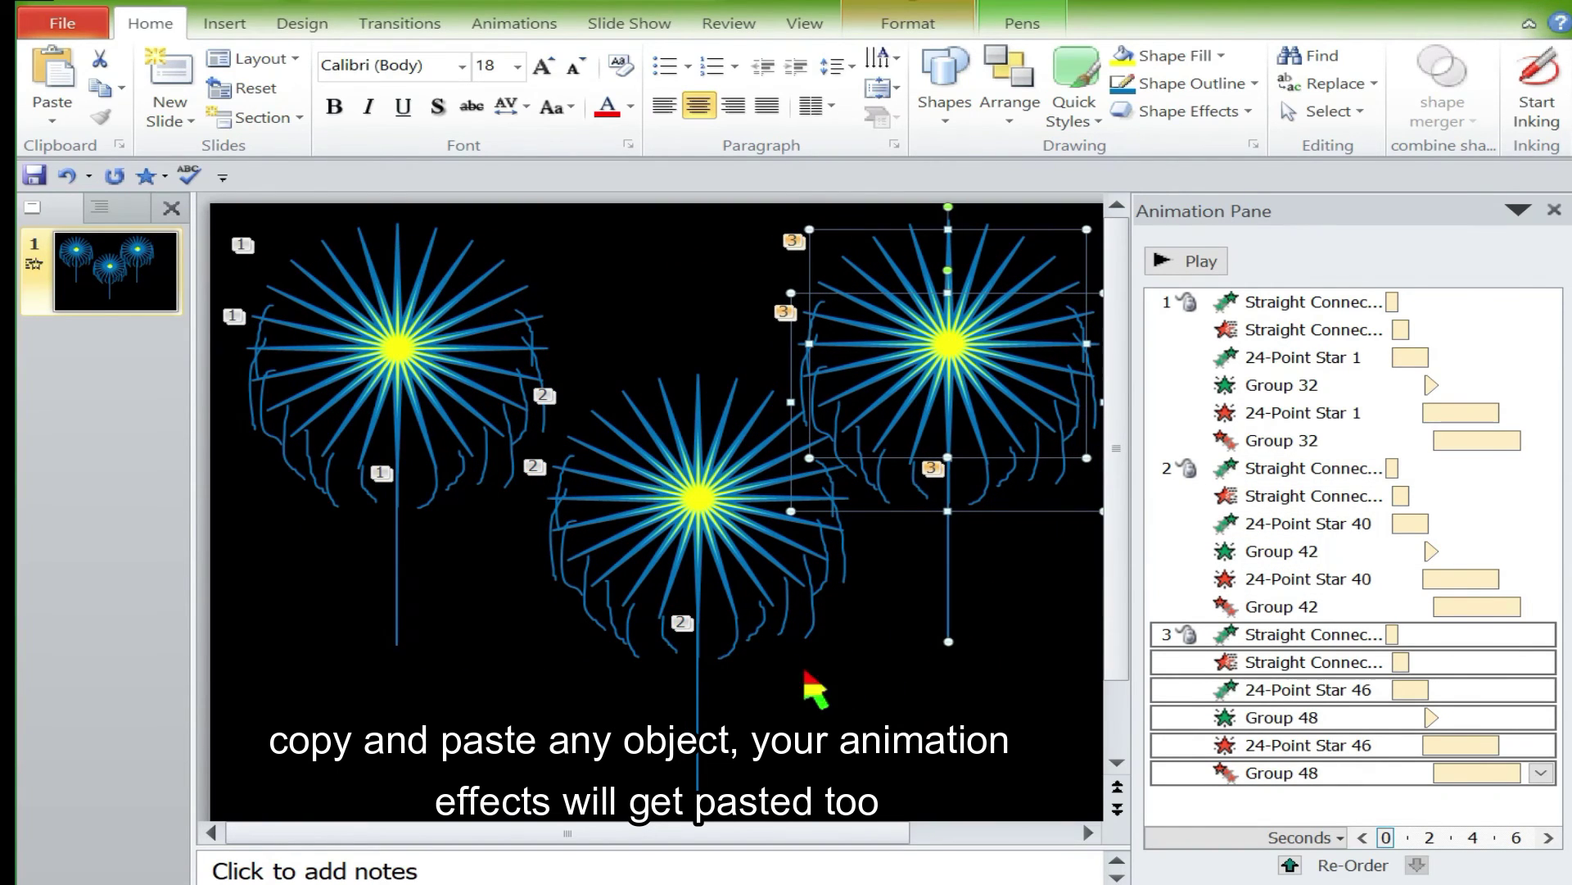
- Change the middle starburst's outer gradient stop to orange, then to red
left_click(741, 457)
left_click(1176, 57)
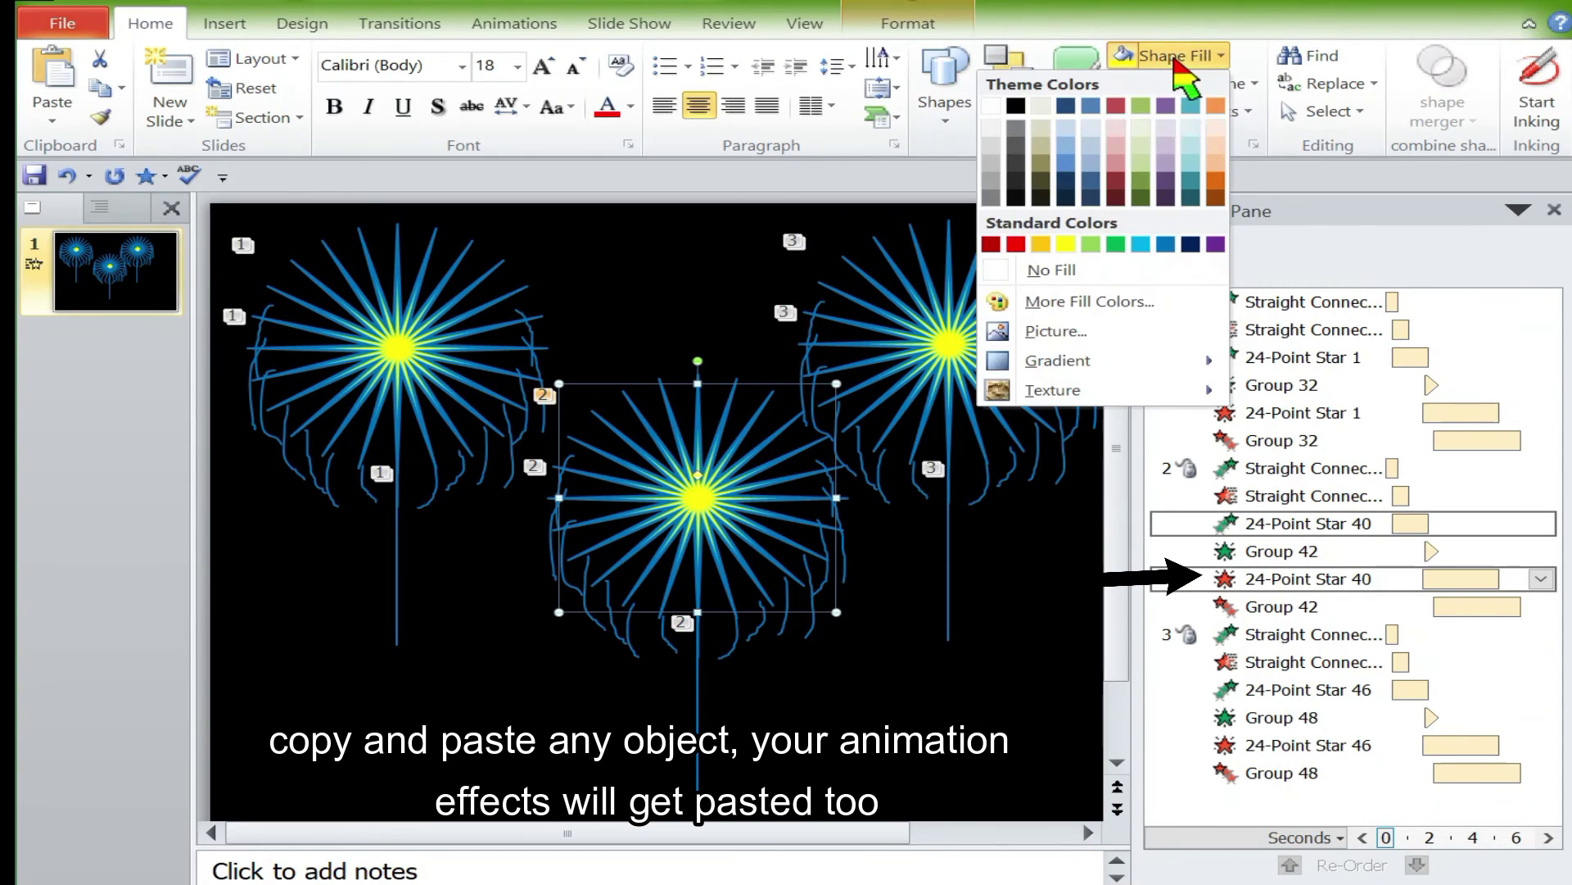
left_click(788, 524)
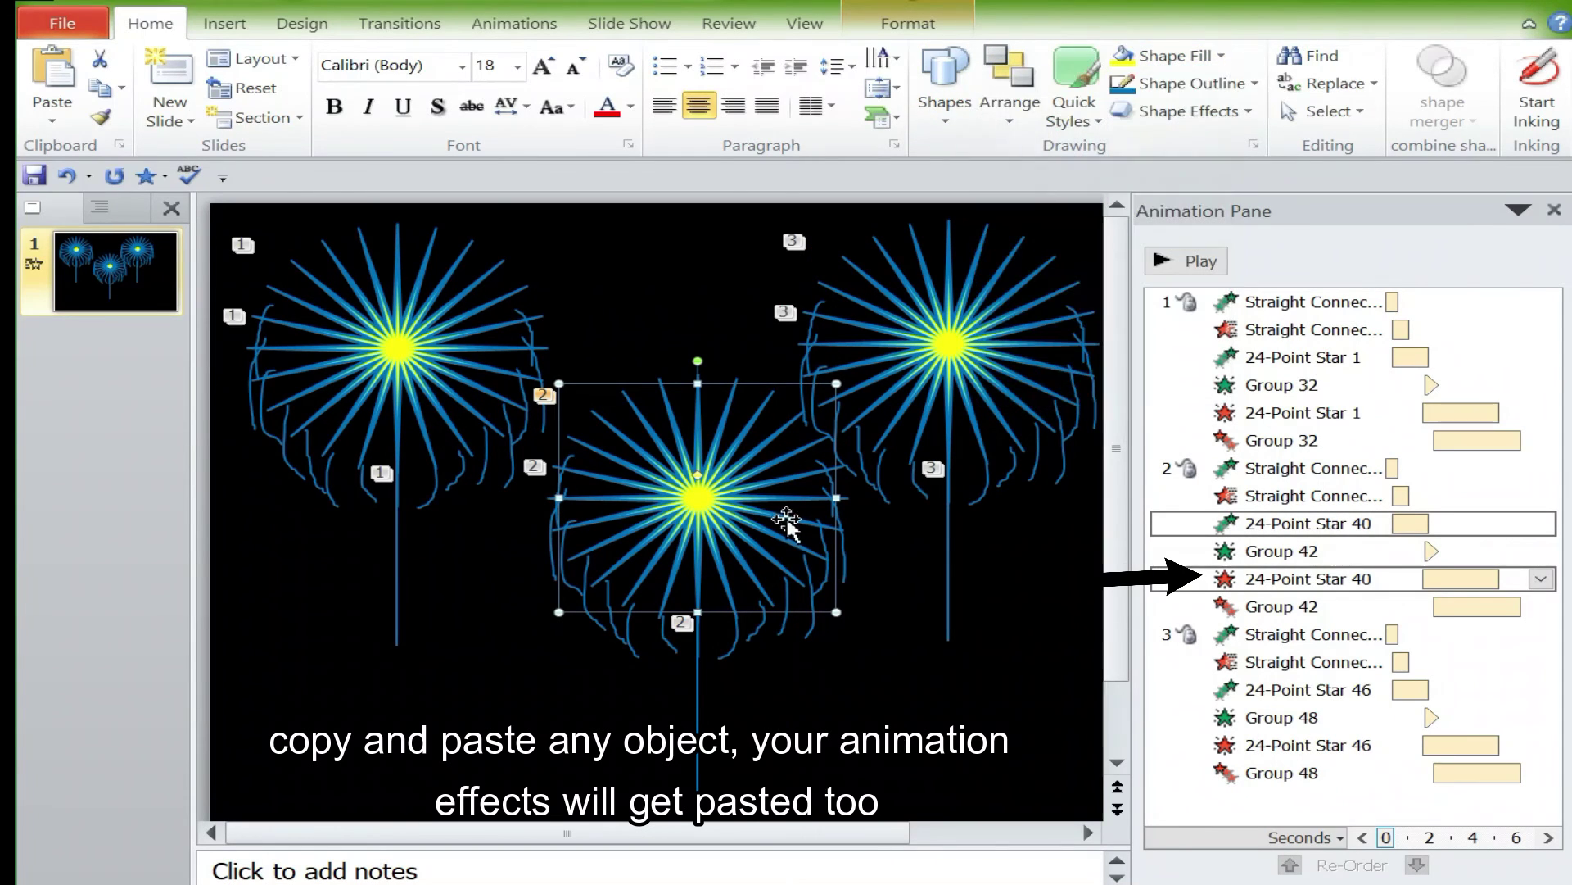
right_click(800, 460)
left_click(647, 447)
left_click(1101, 622)
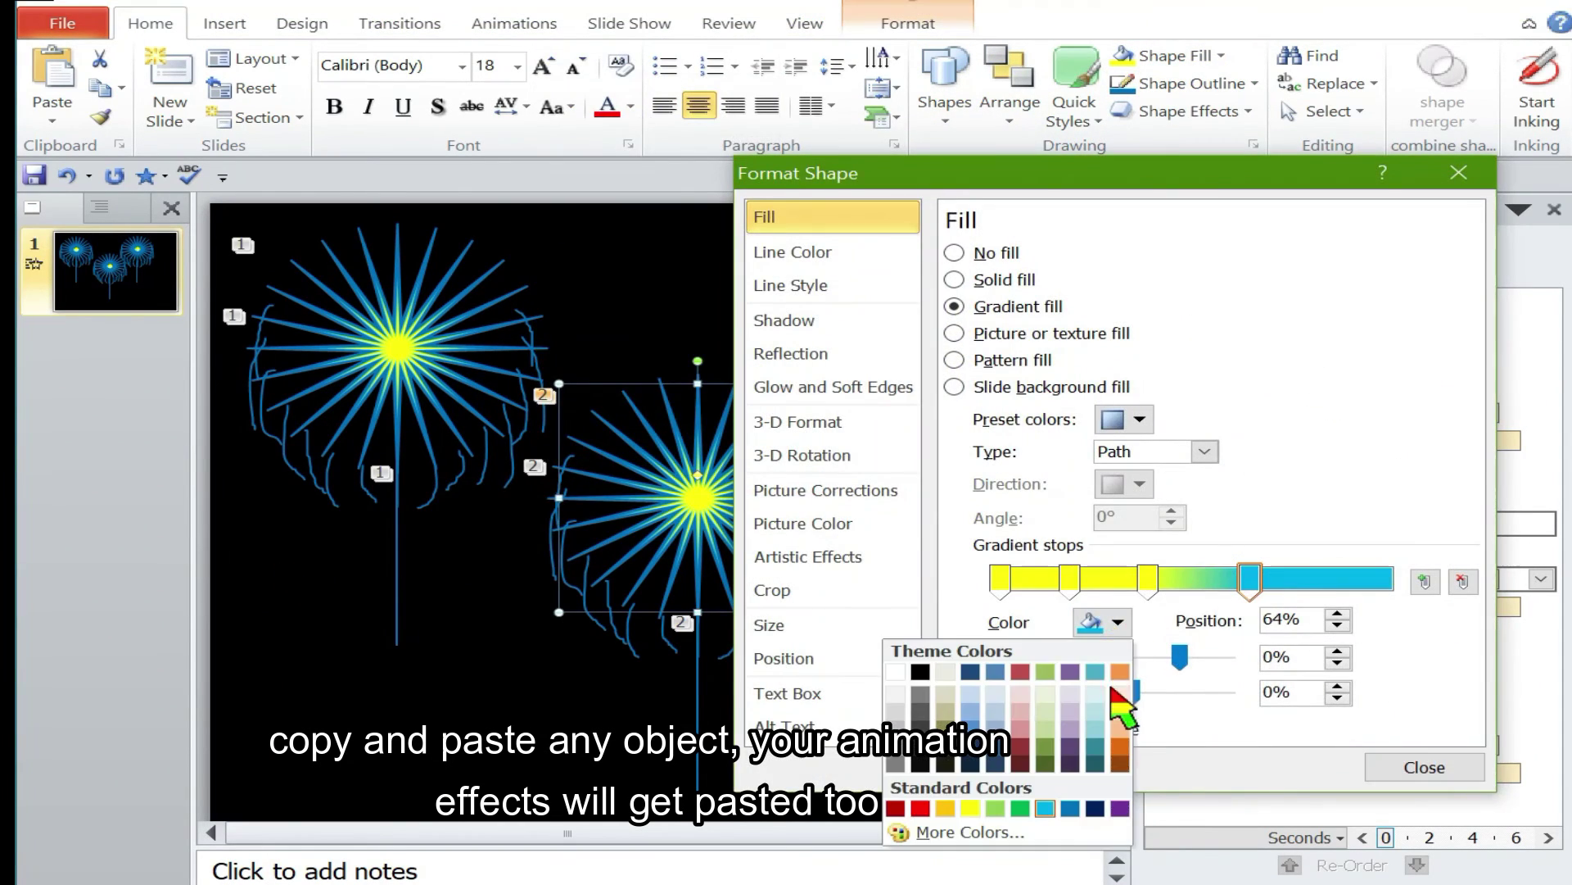
left_click(1120, 745)
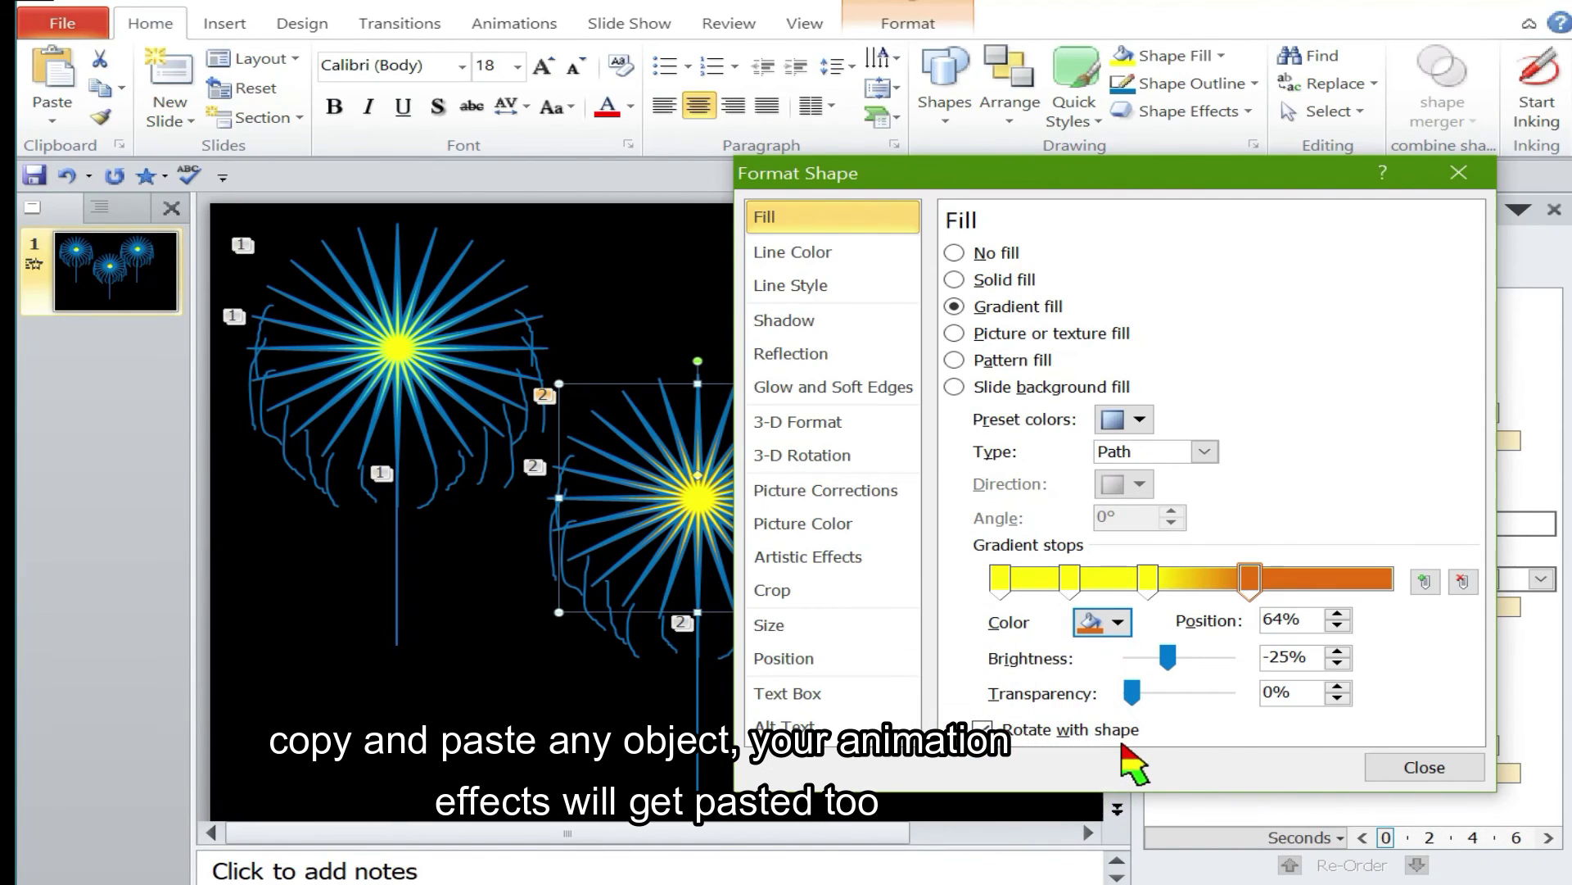
left_click(1102, 623)
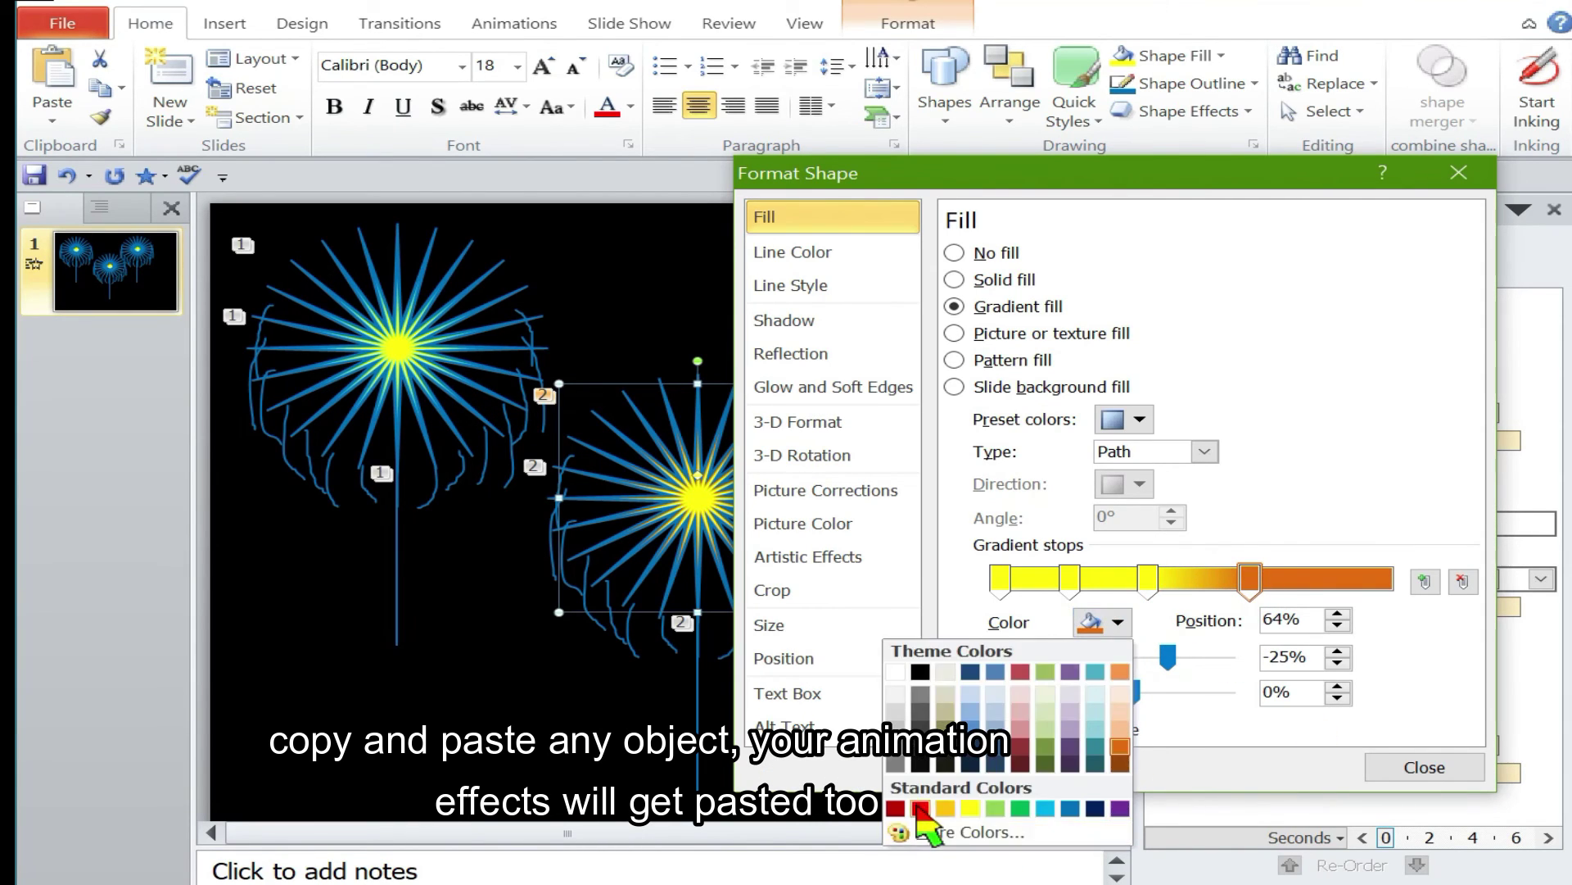
left_click(917, 801)
left_click(1422, 769)
- Colour the middle starburst's outline and its stem dark orange
left_click(1204, 82)
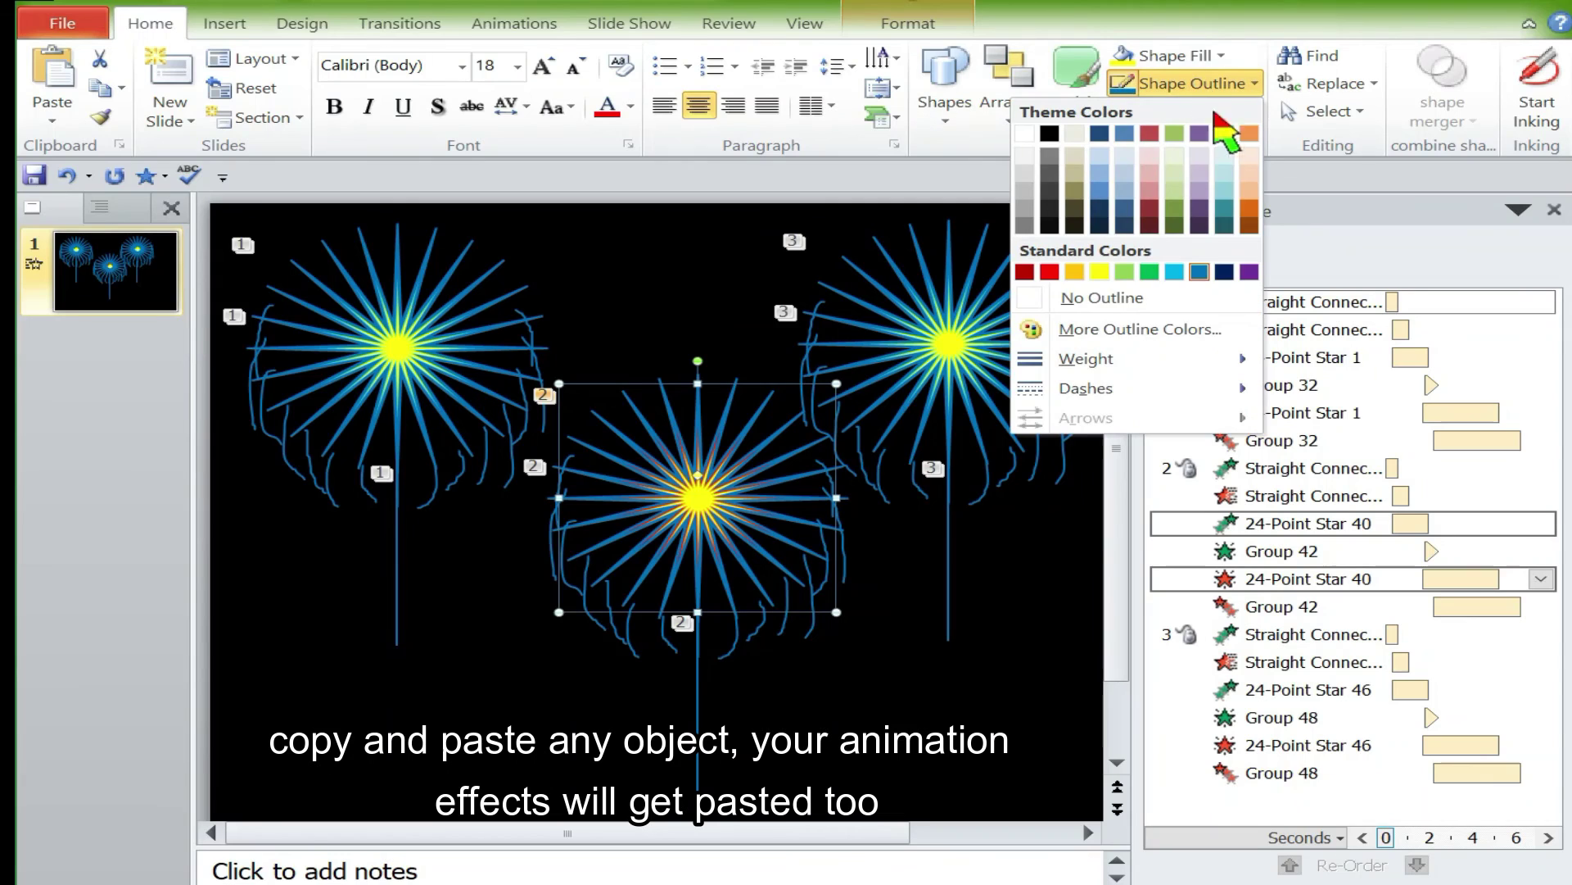
left_click(1245, 225)
left_click(786, 635)
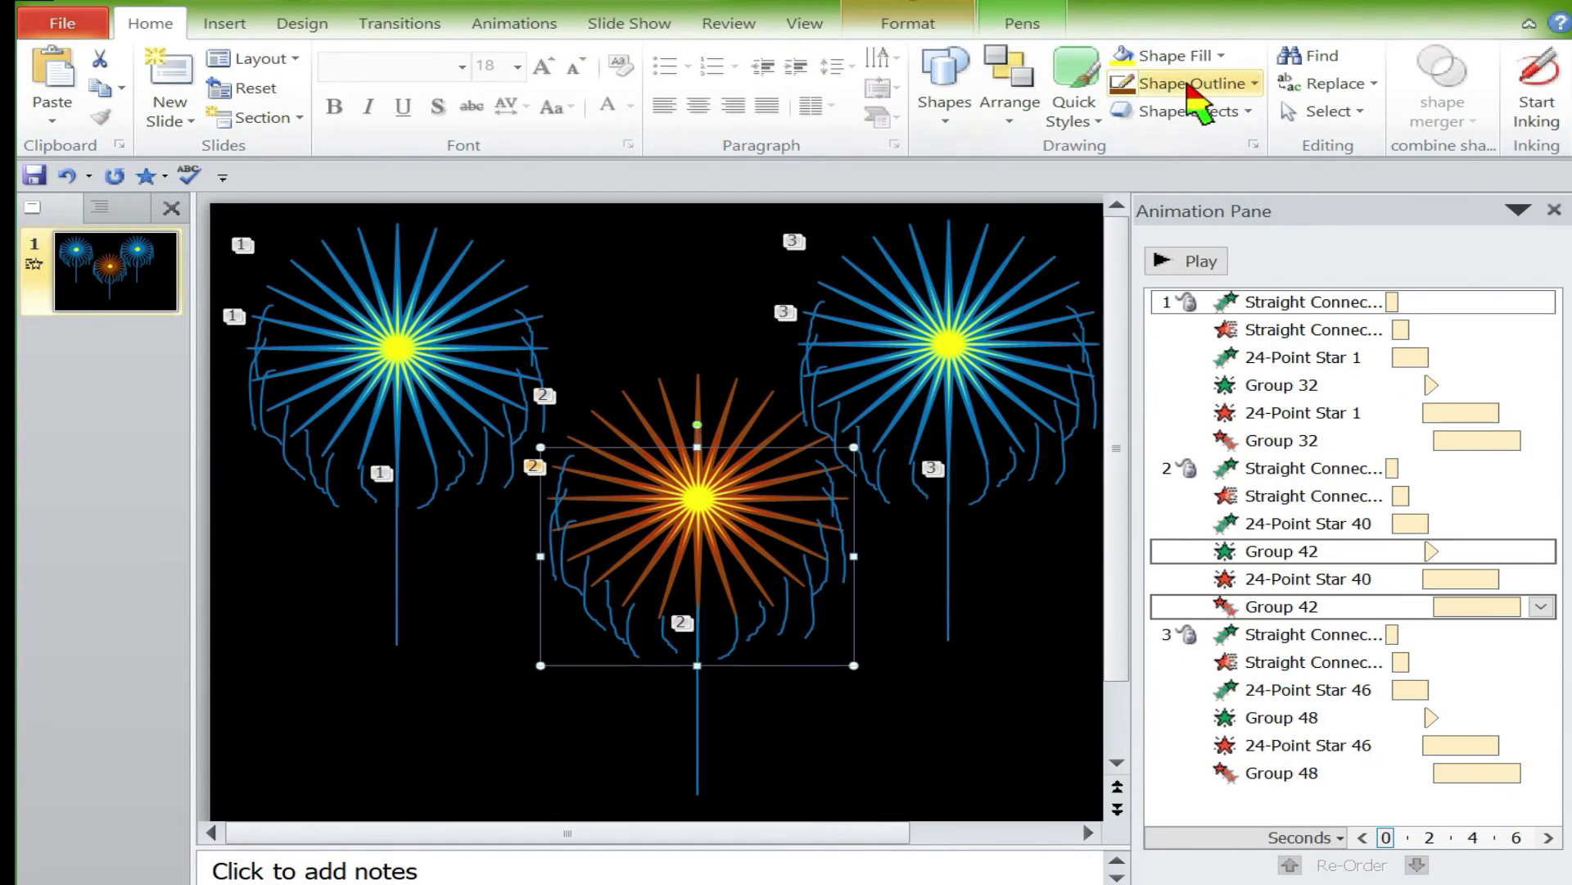
left_click(701, 731)
left_click(1119, 83)
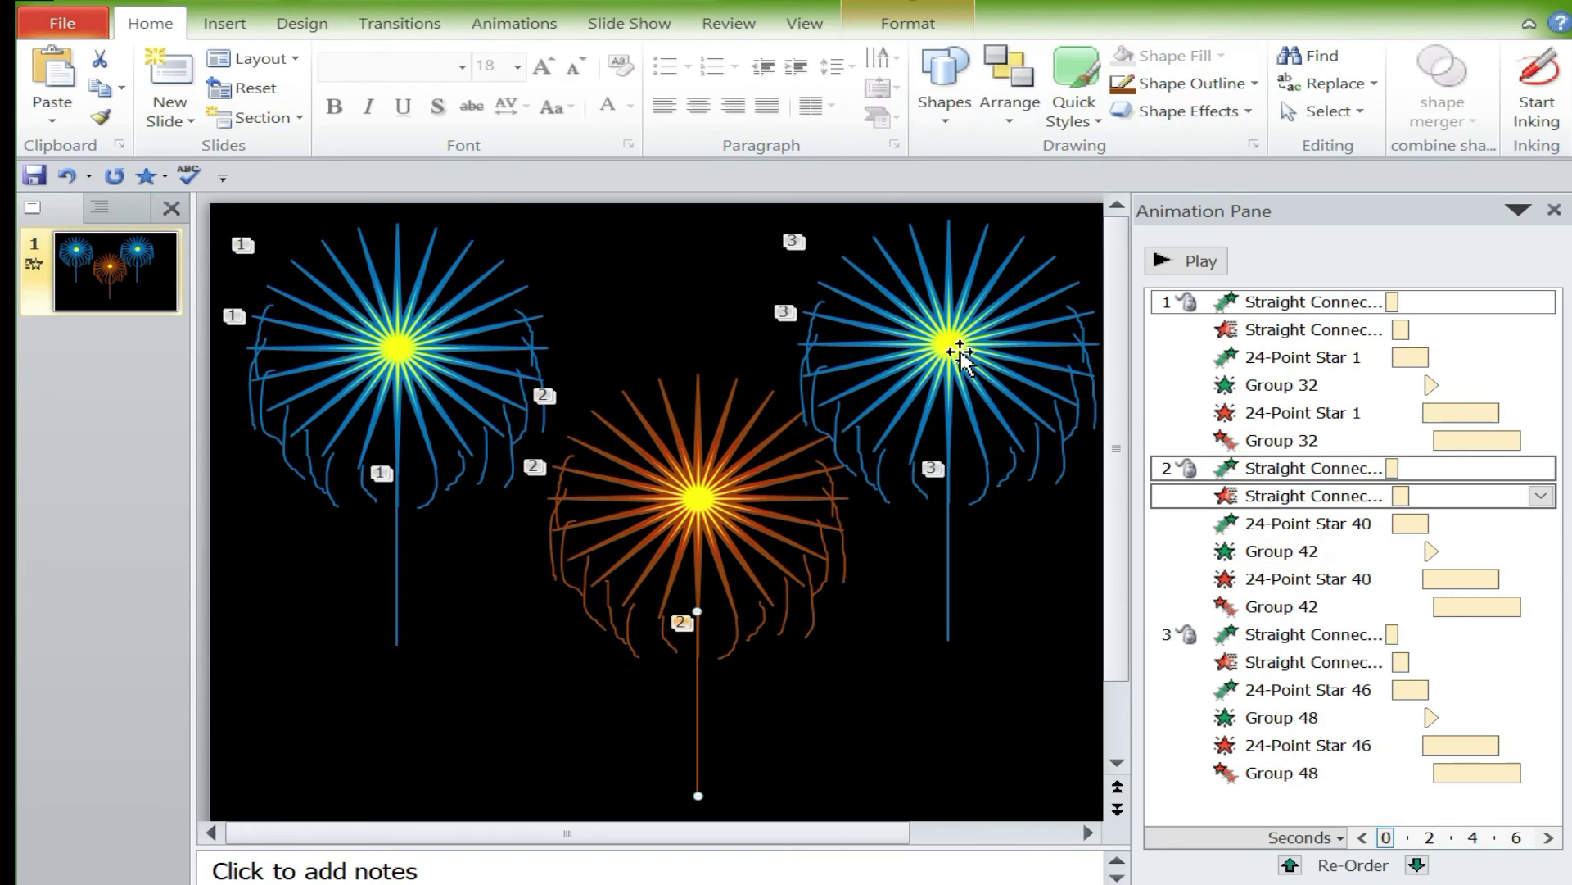
- Make the right starburst's outline green and its outer gradient stop light green
left_click(960, 352)
left_click(1254, 83)
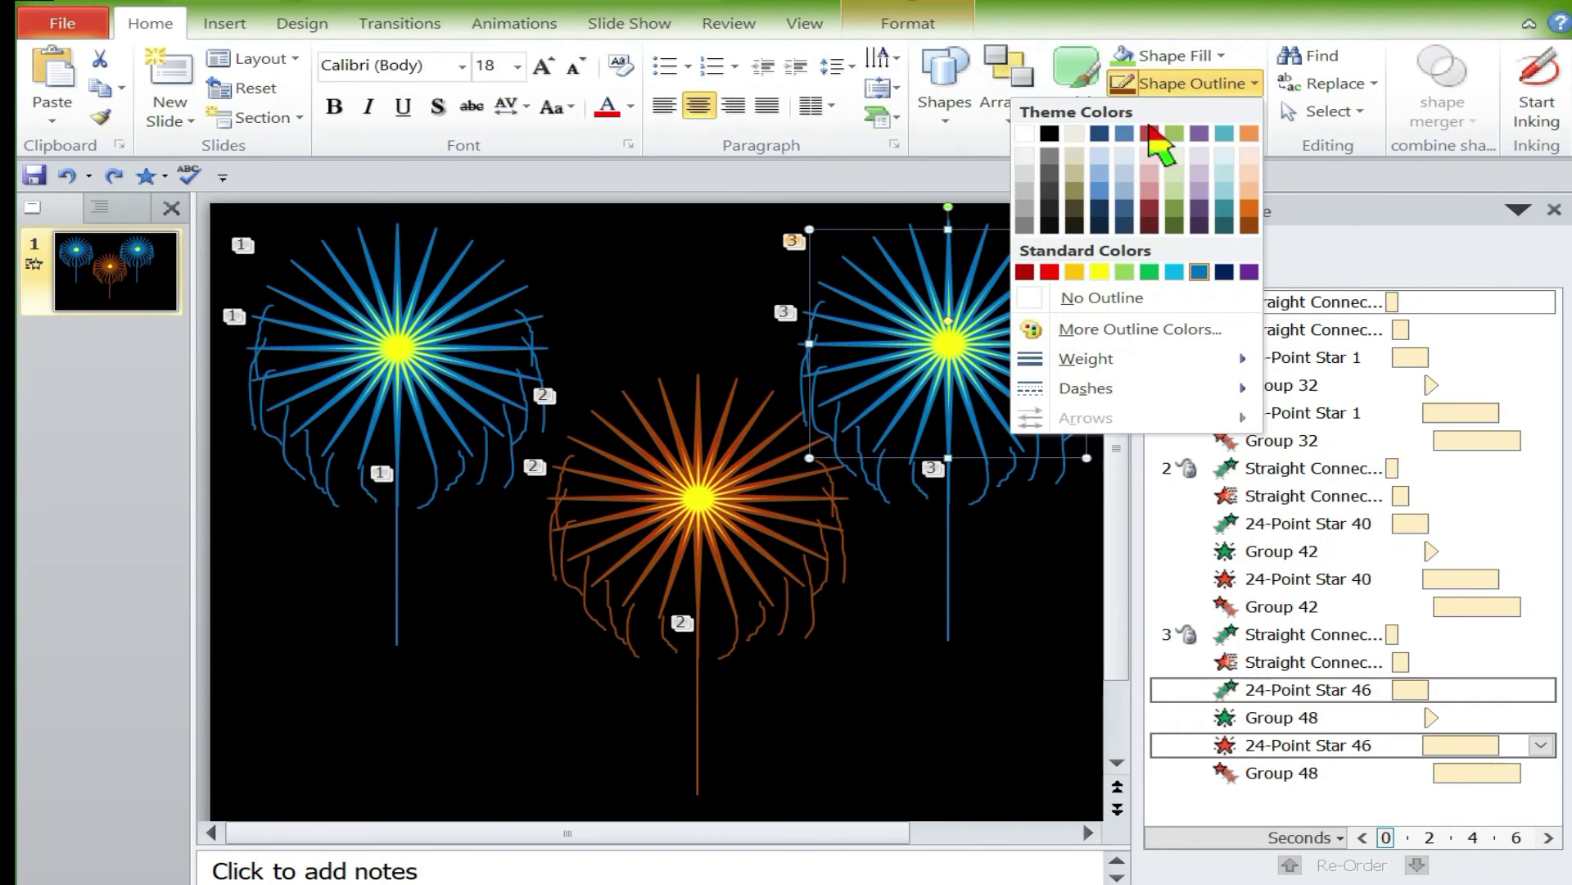
left_click(1149, 271)
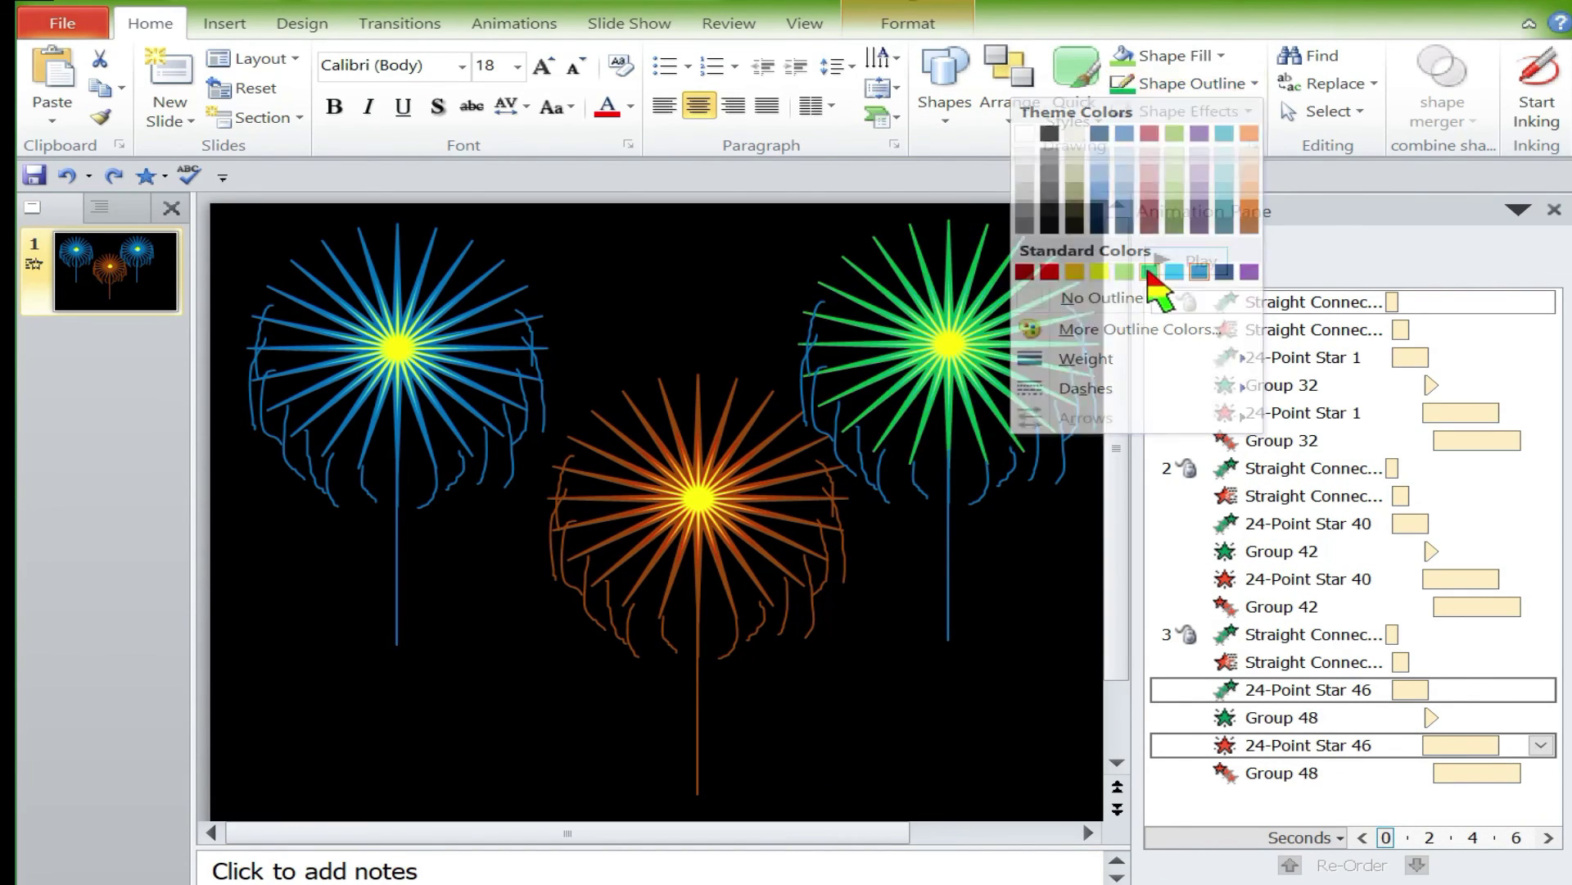
right_click(995, 299)
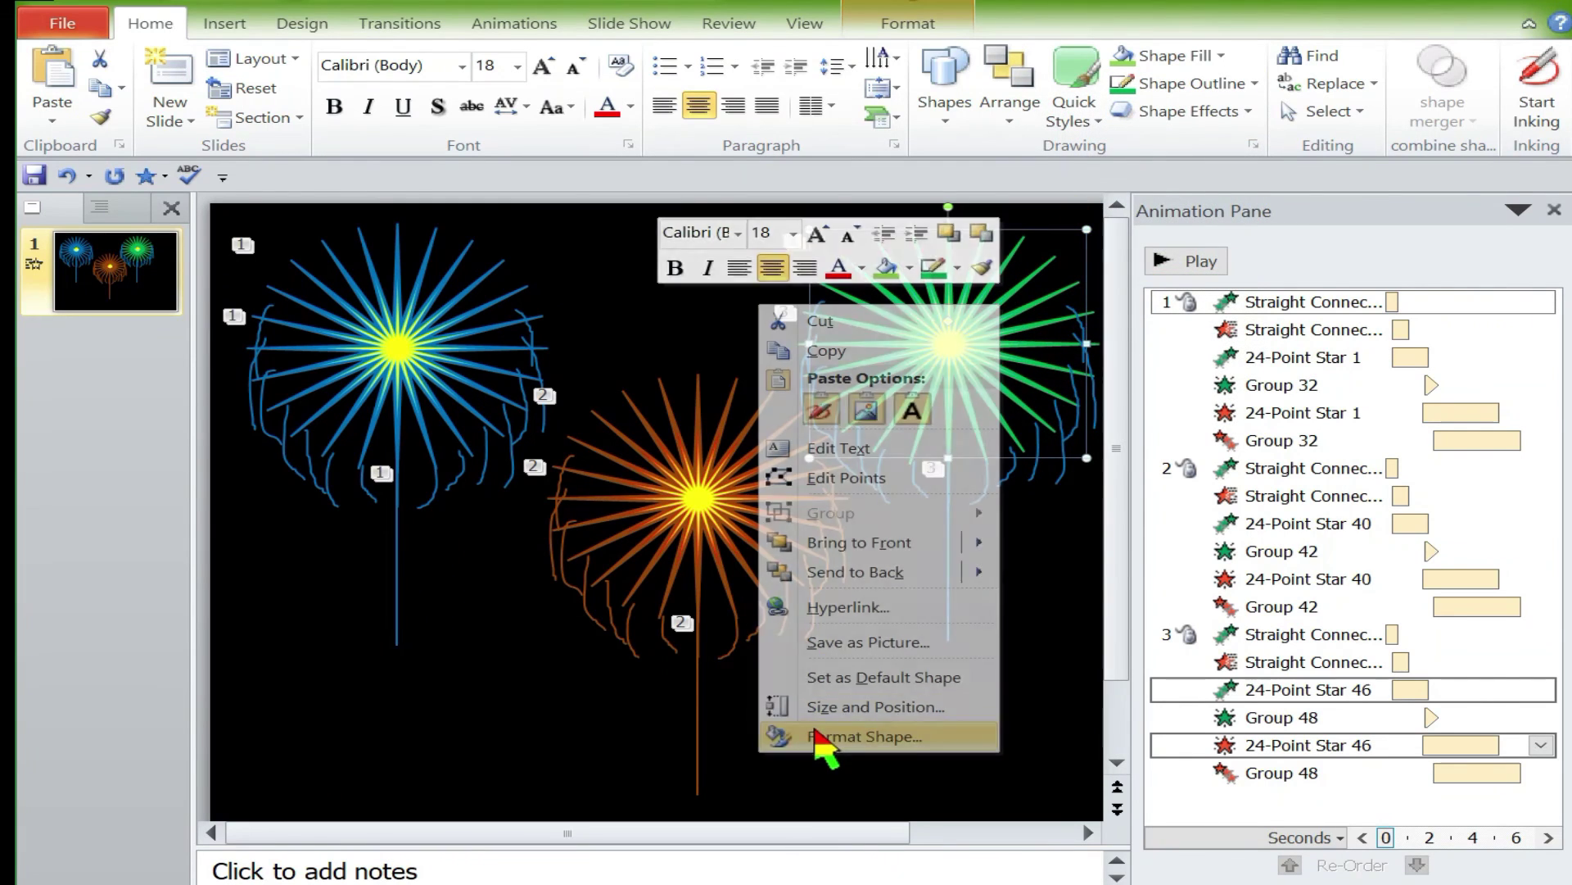
left_click(815, 739)
left_click(1118, 622)
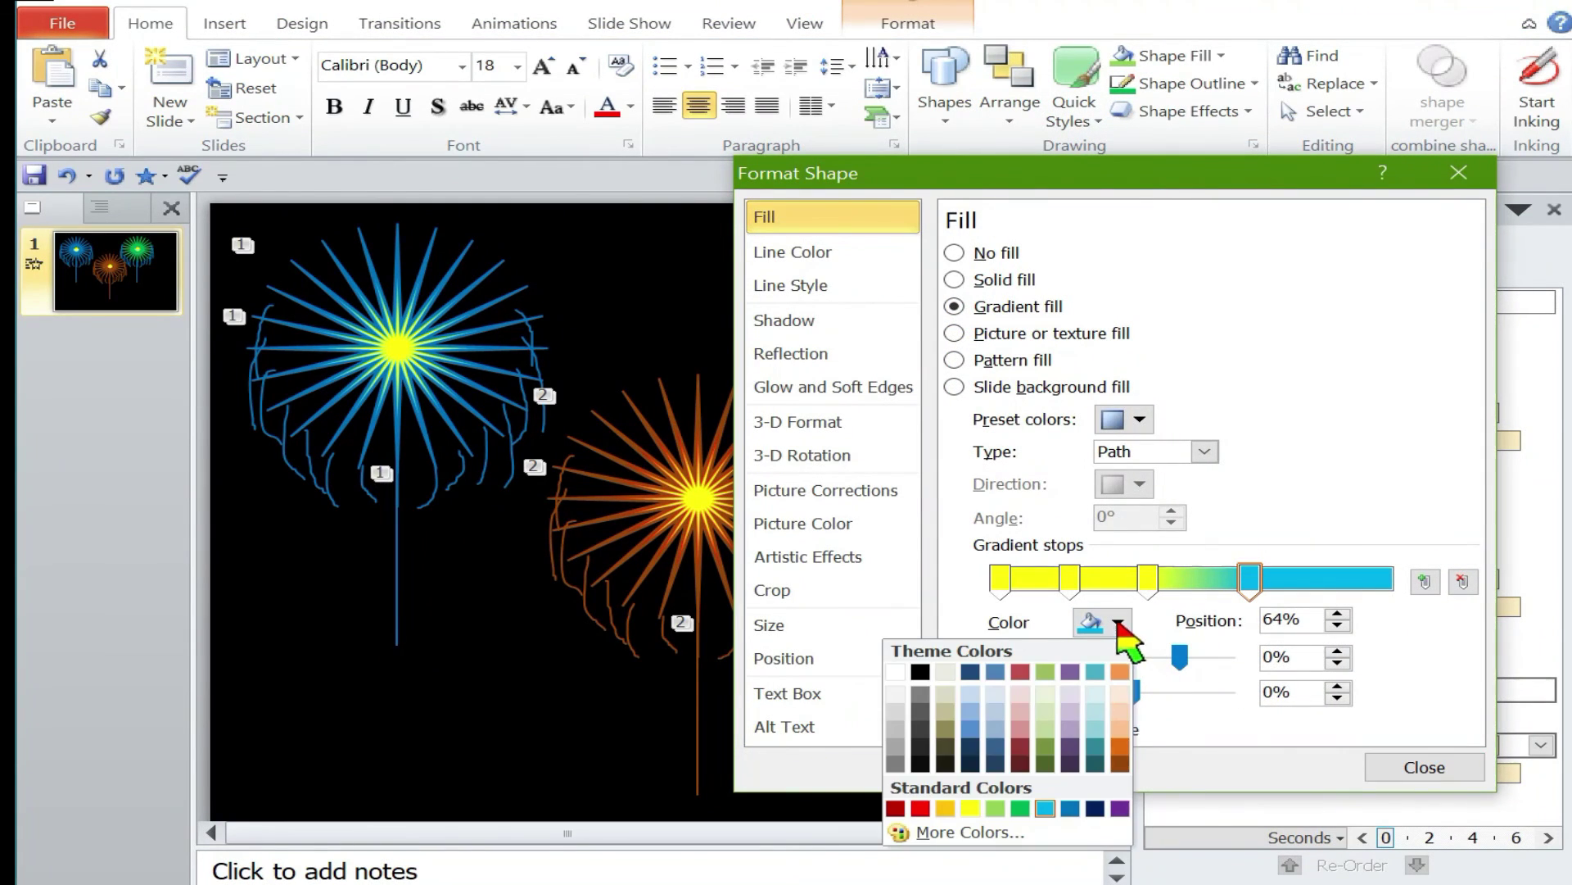
left_click(997, 802)
left_click(1407, 774)
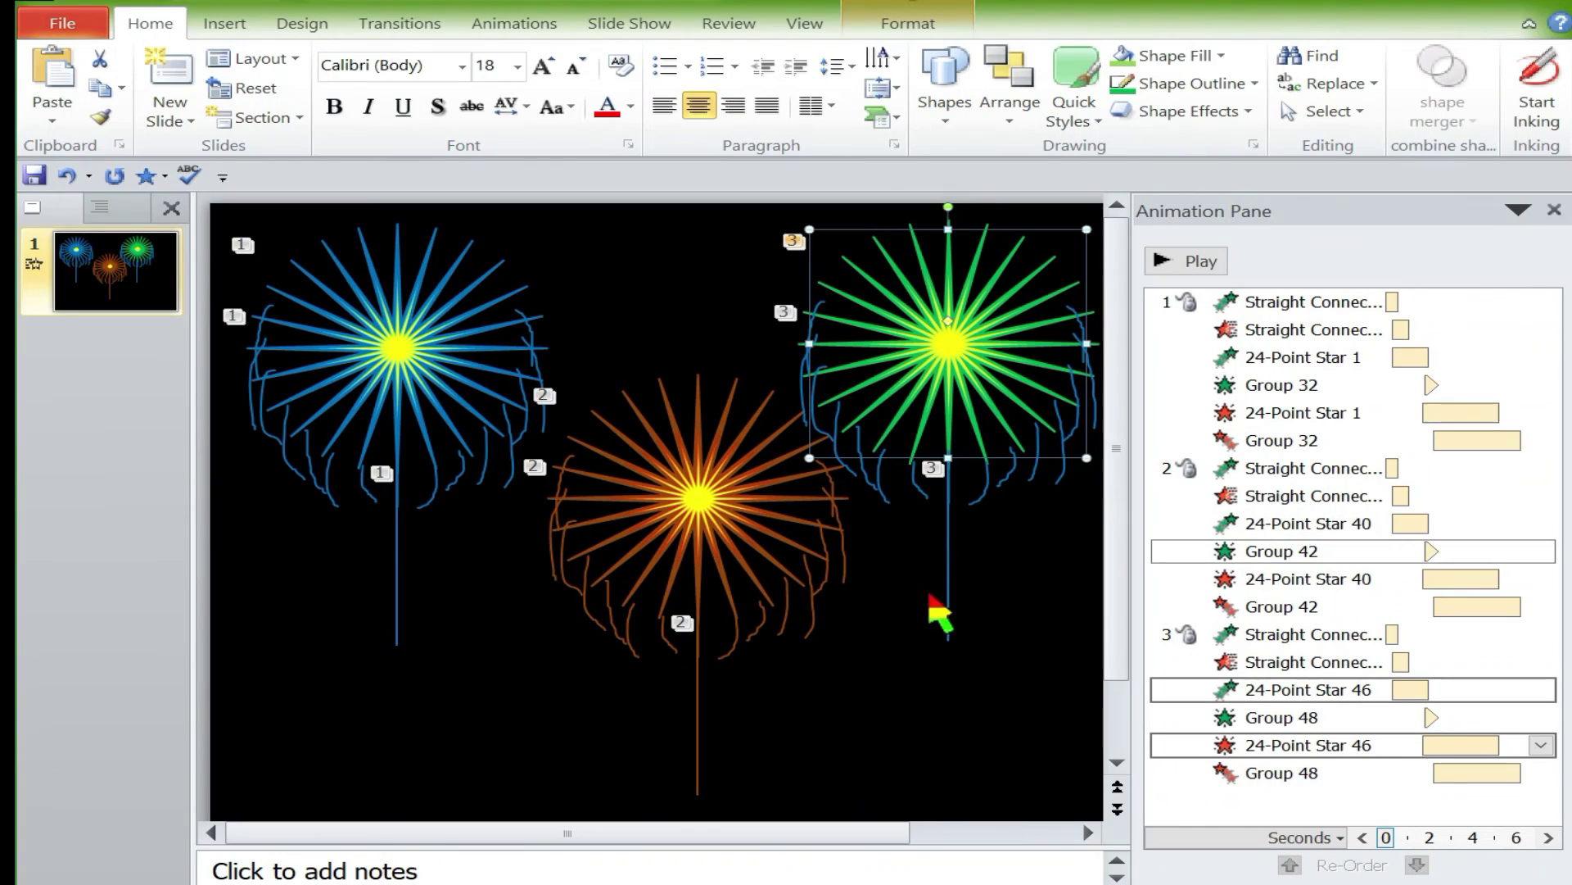
- Colour the right firework's spark strands green
left_click(973, 496)
left_click(1156, 85)
left_click(1139, 90)
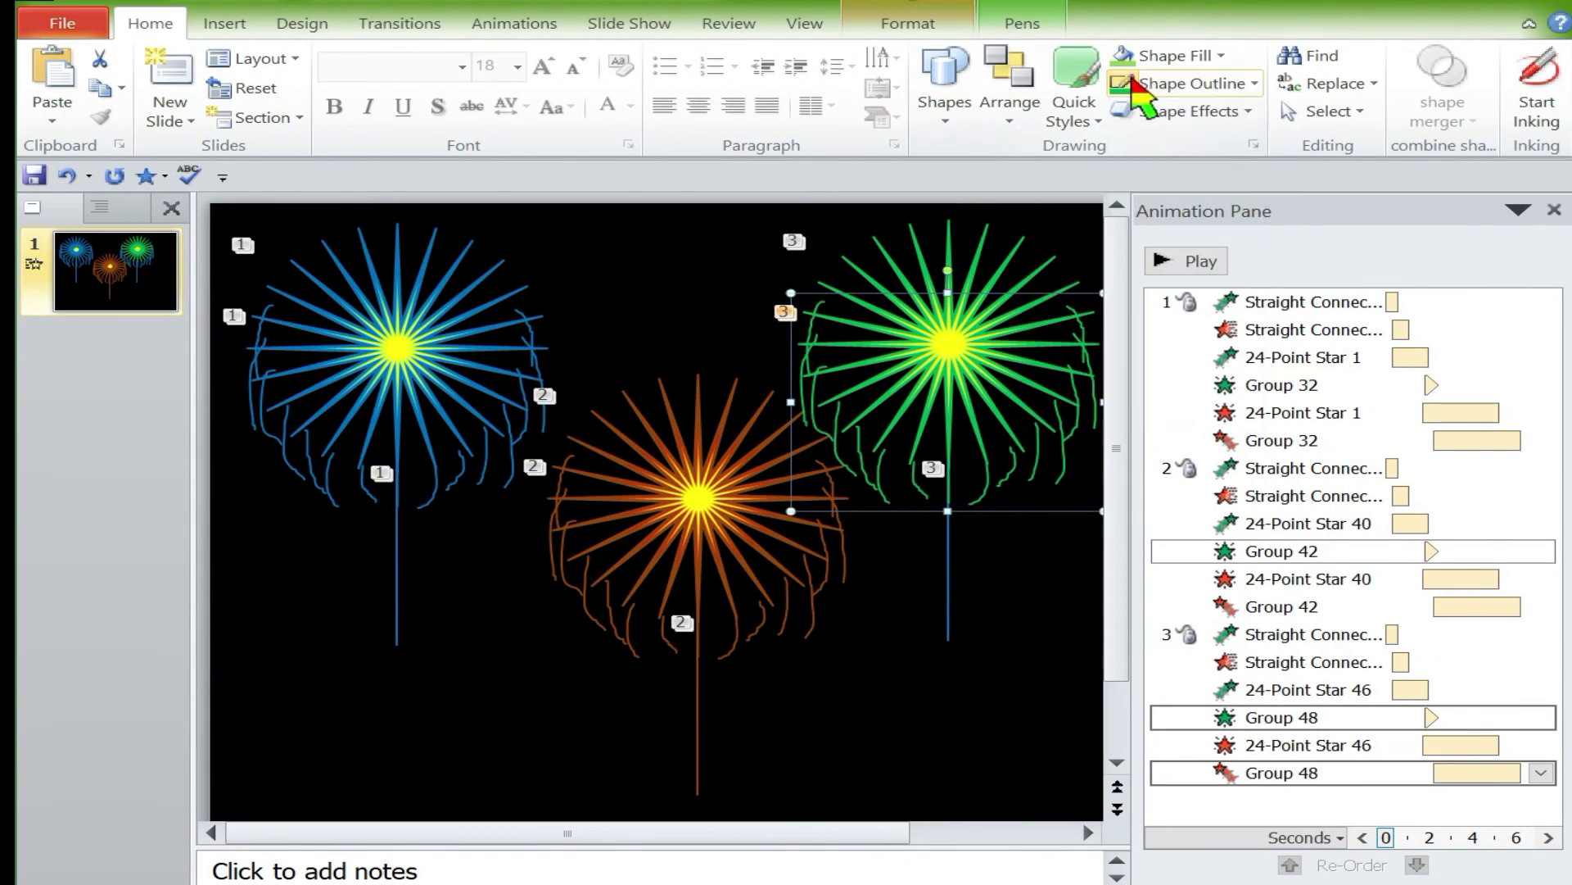
- Move the second and third stem animations to the top of the Animation Pane
left_click(946, 597)
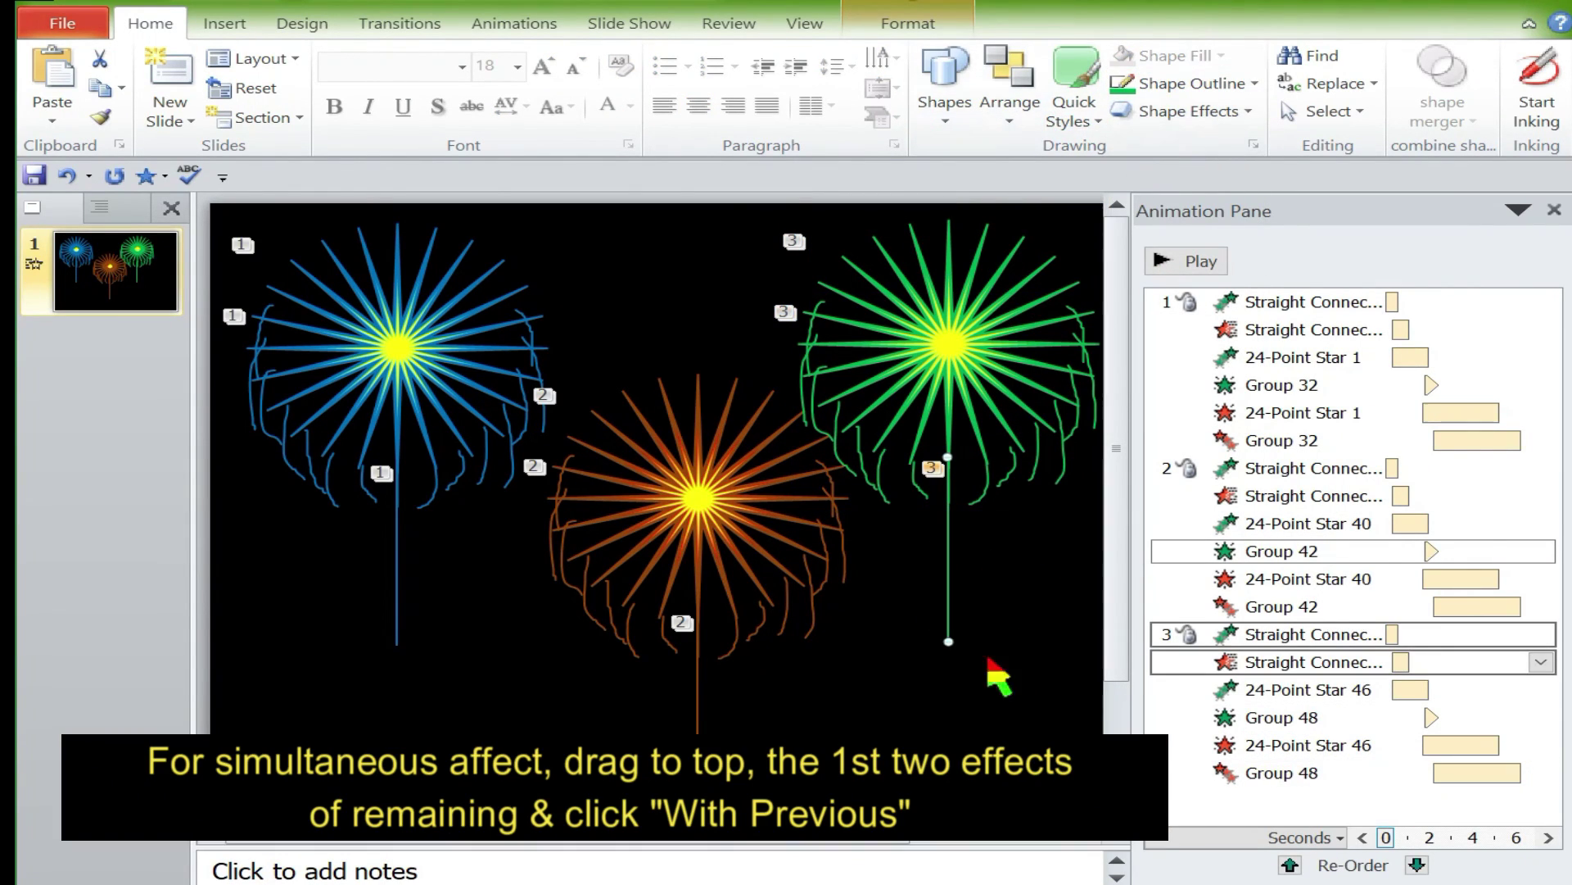
left_click(1313, 463)
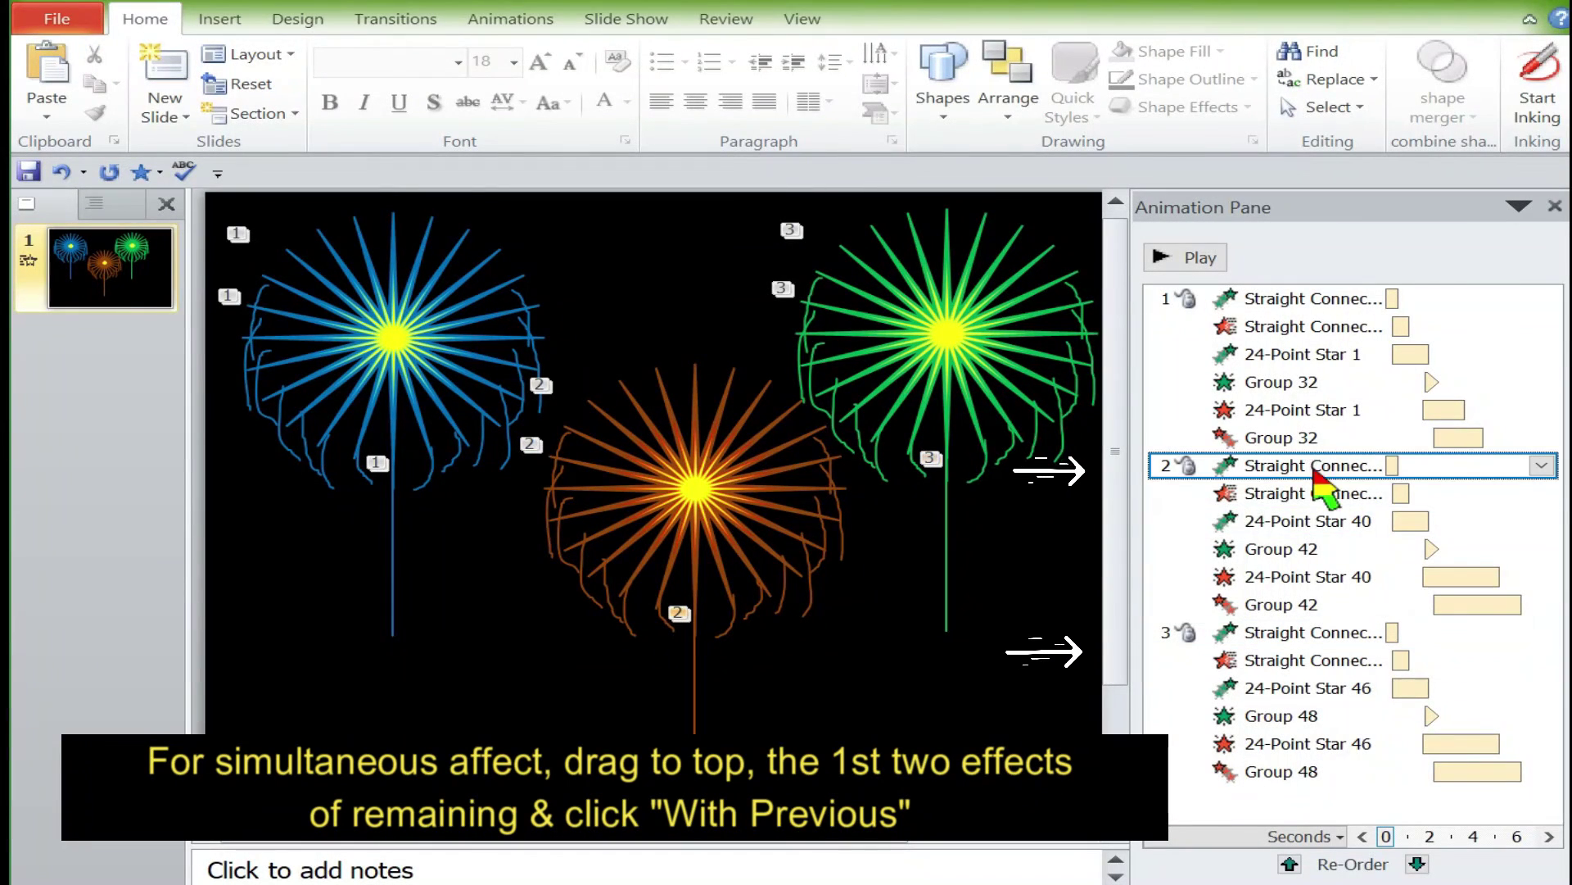
left_click_drag(1313, 466, 1314, 326)
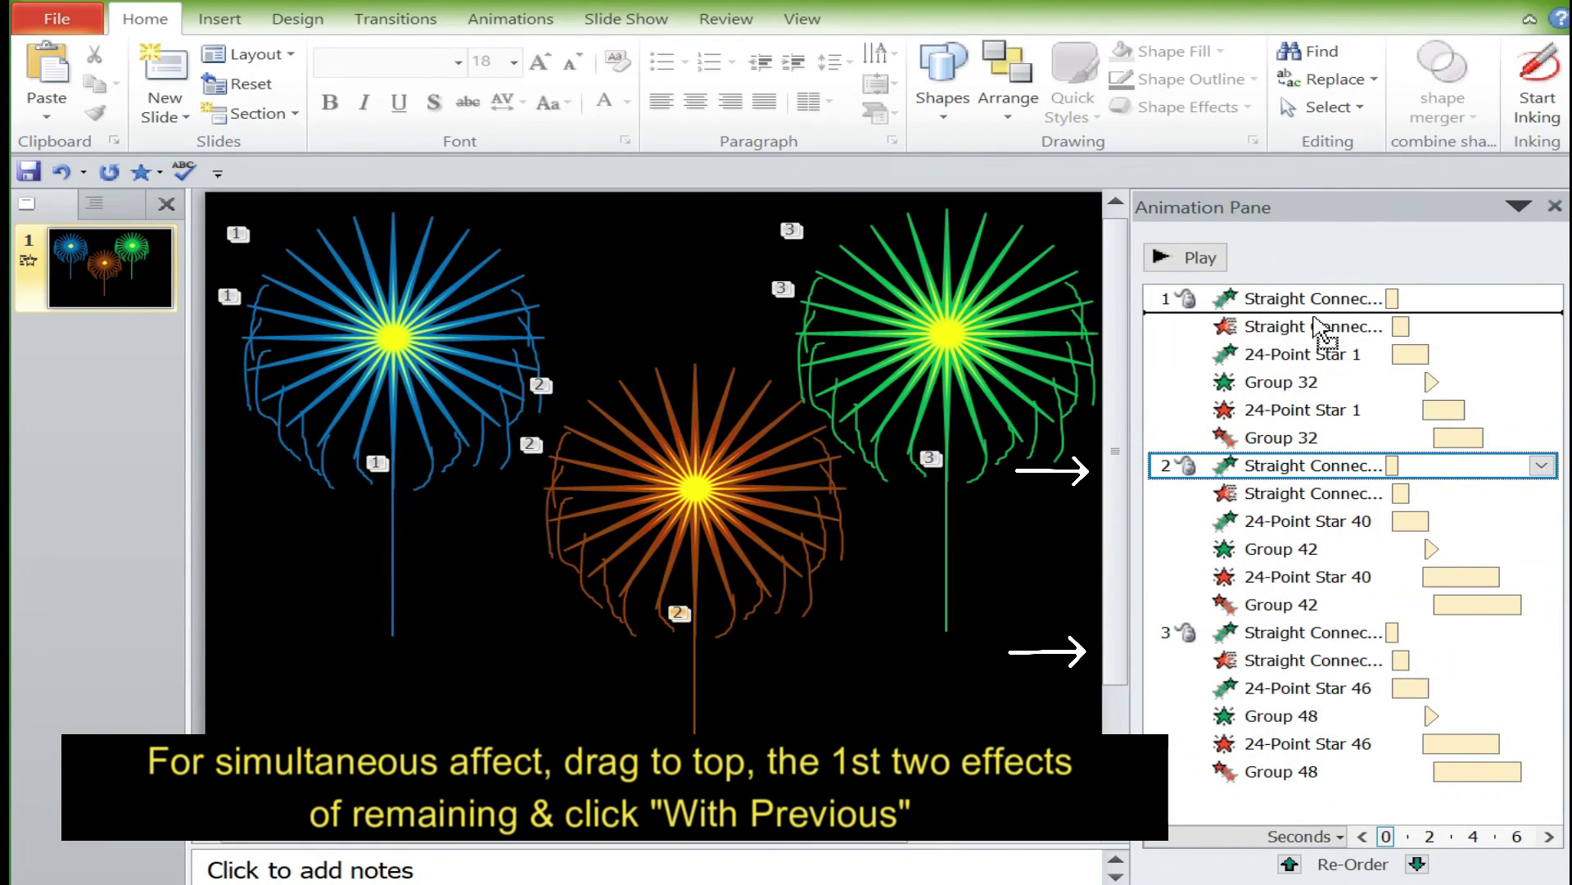
left_click_drag(1308, 632, 1316, 344)
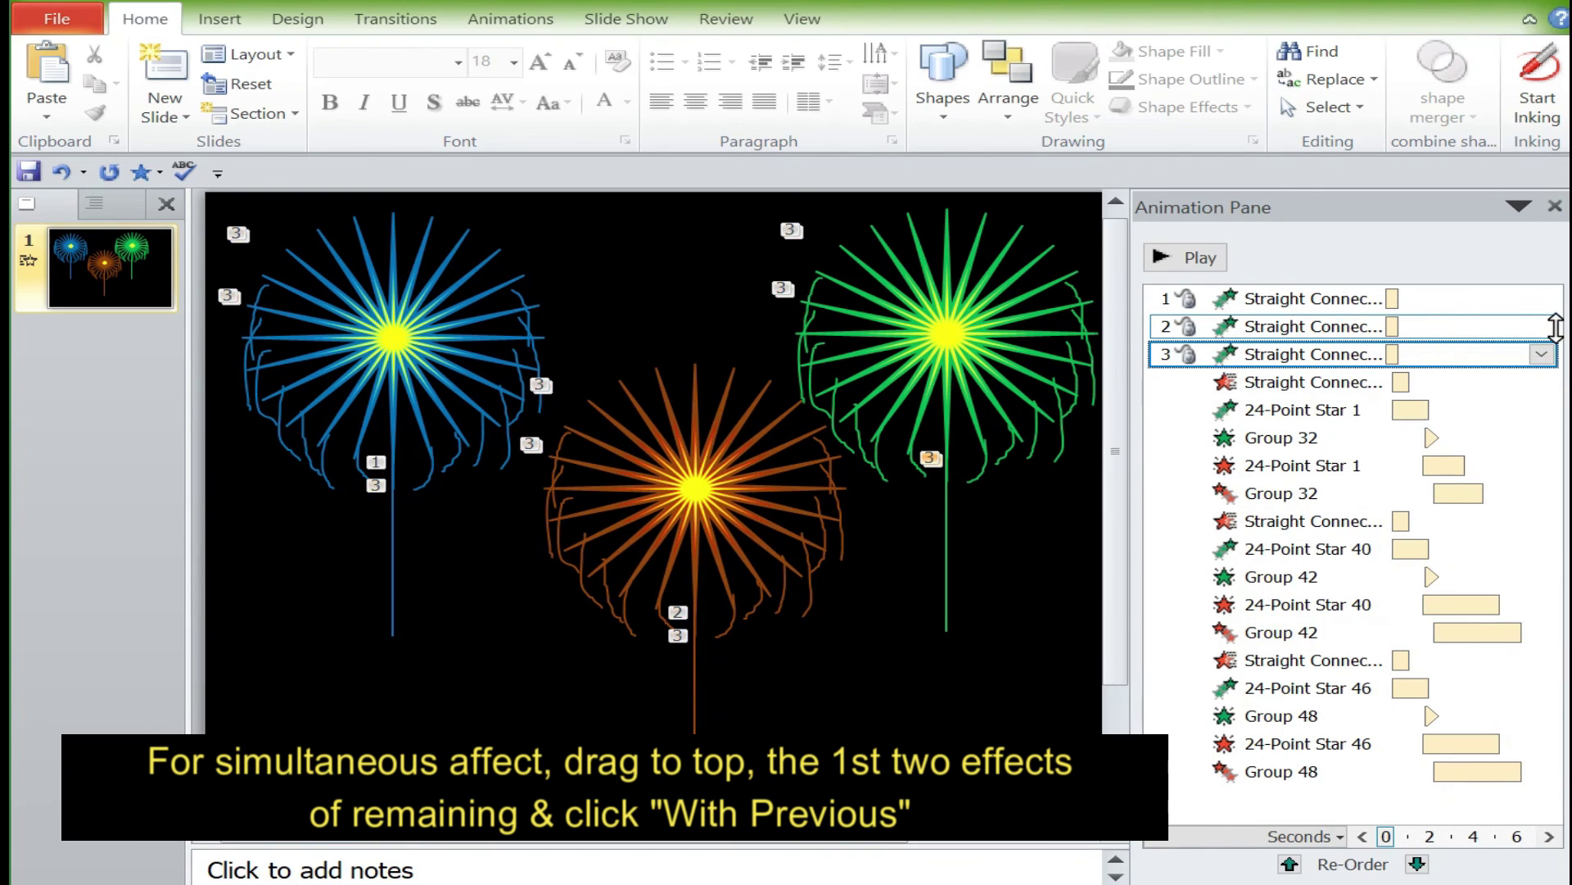
- Set both moved stem animations to start With Previous
left_click(1552, 329)
left_click(1551, 330)
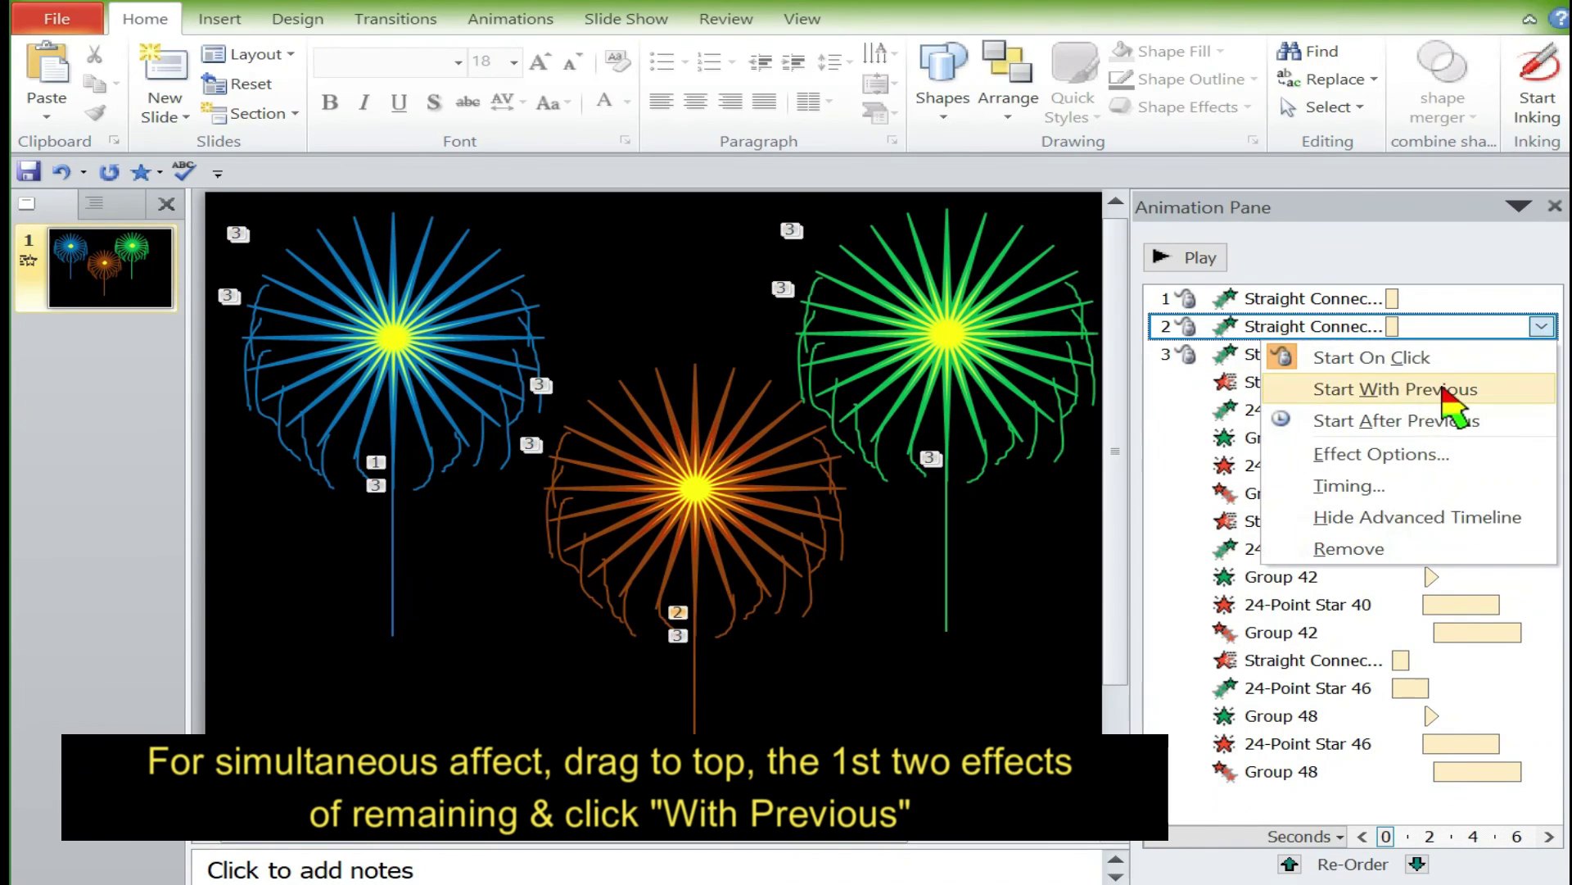
left_click(1450, 393)
left_click(1524, 354)
left_click(1541, 354)
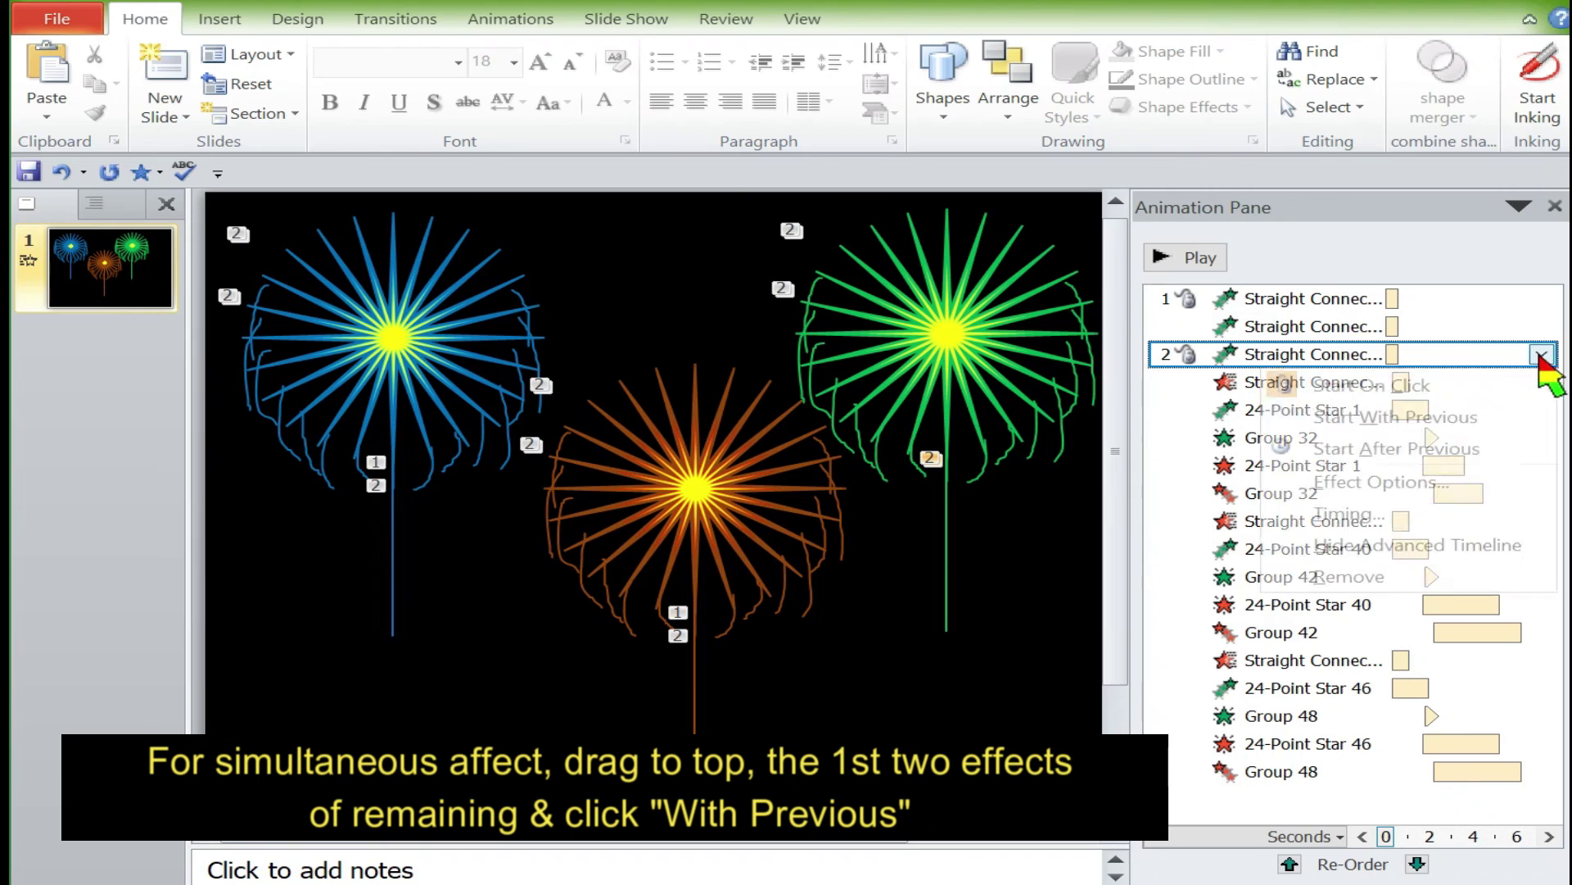
left_click(1452, 416)
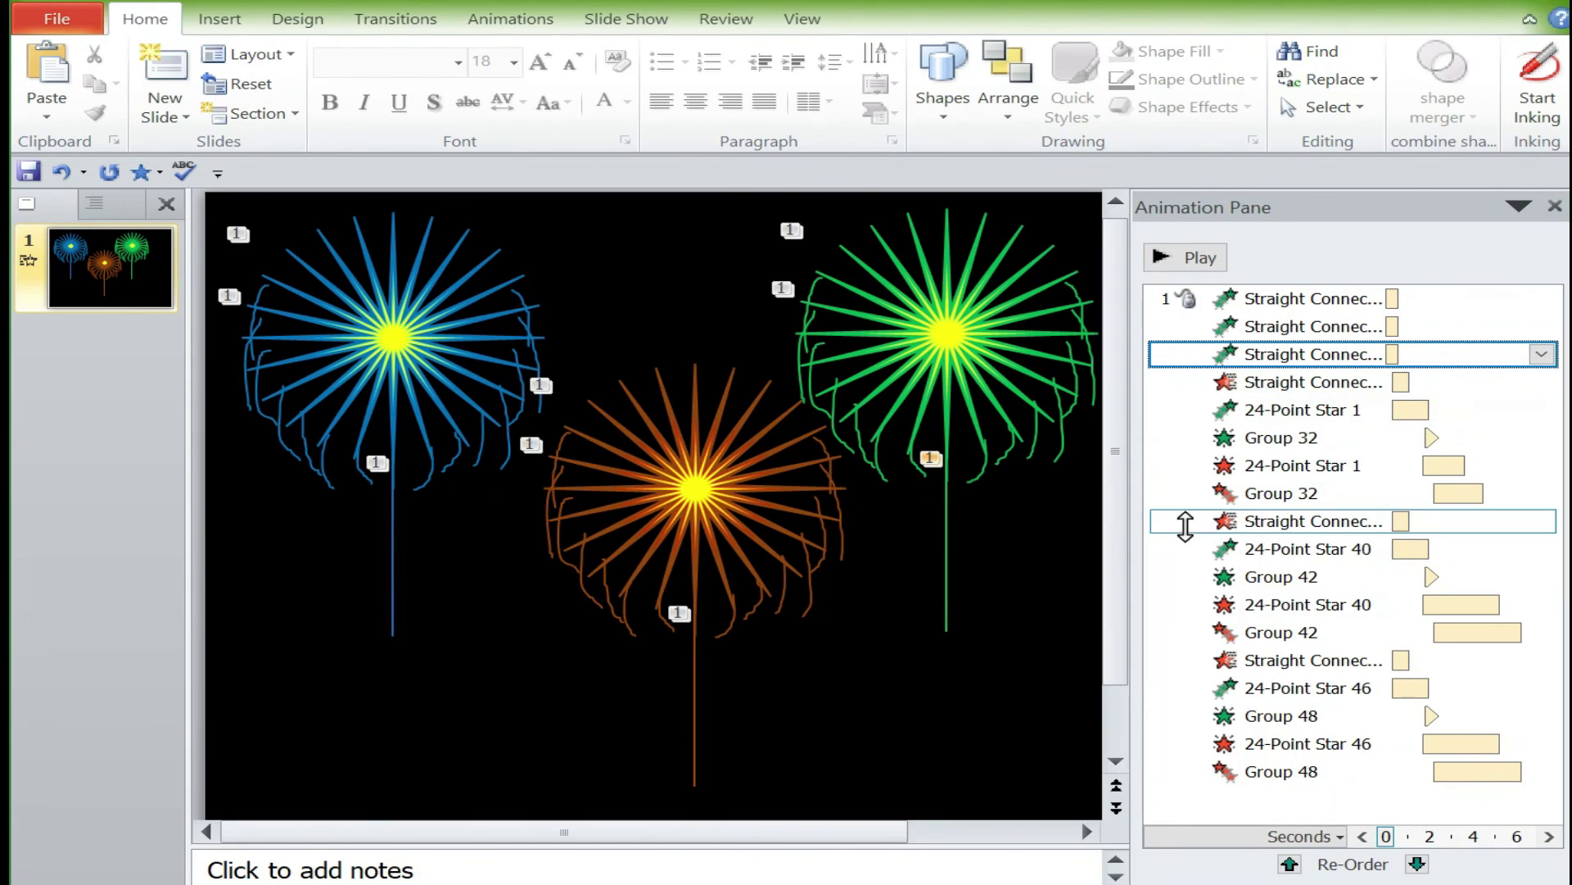